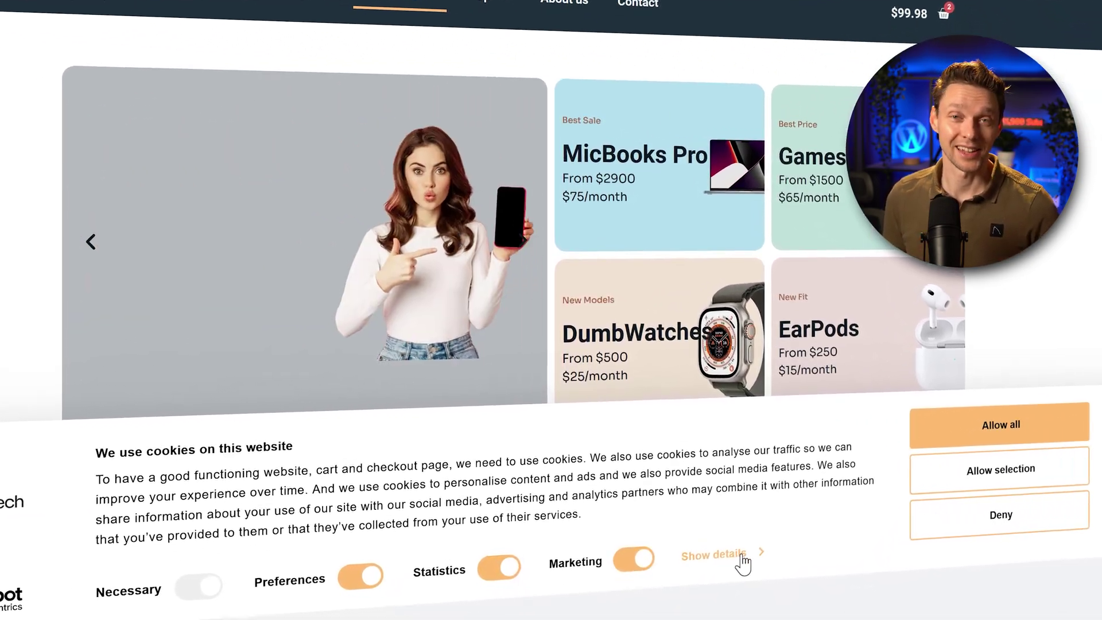
- Expand the site's cookie banner details to list the Necessary, Preferences, Statistics and Marketing categories
left_click(743, 555)
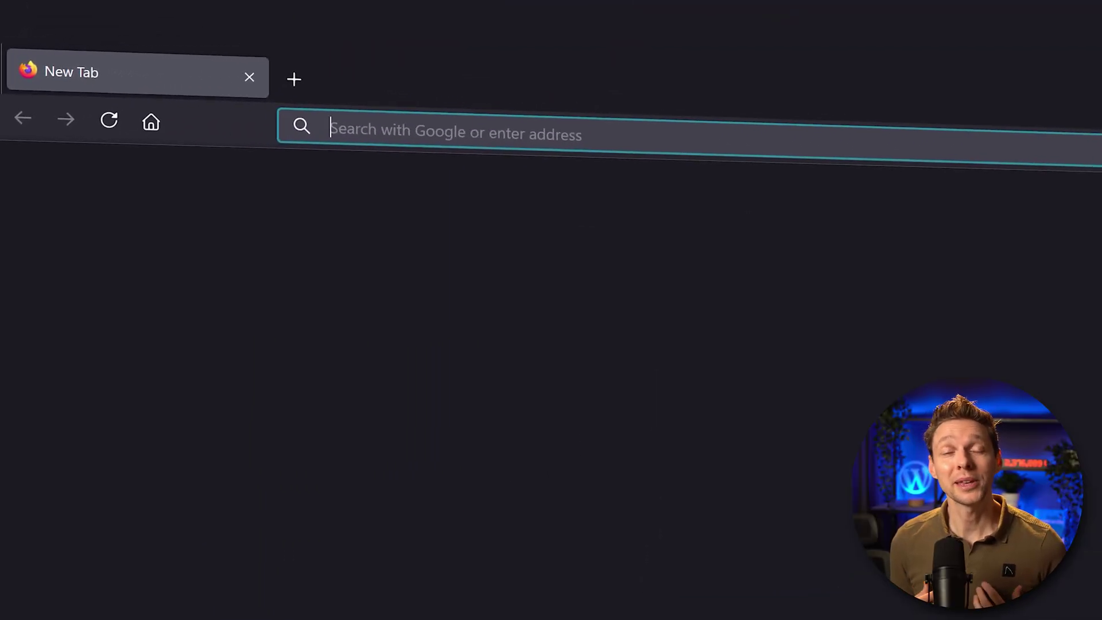
- Go to wp.discount/cookiebot in the new tab to load the Cookiebot homepage
type("w")
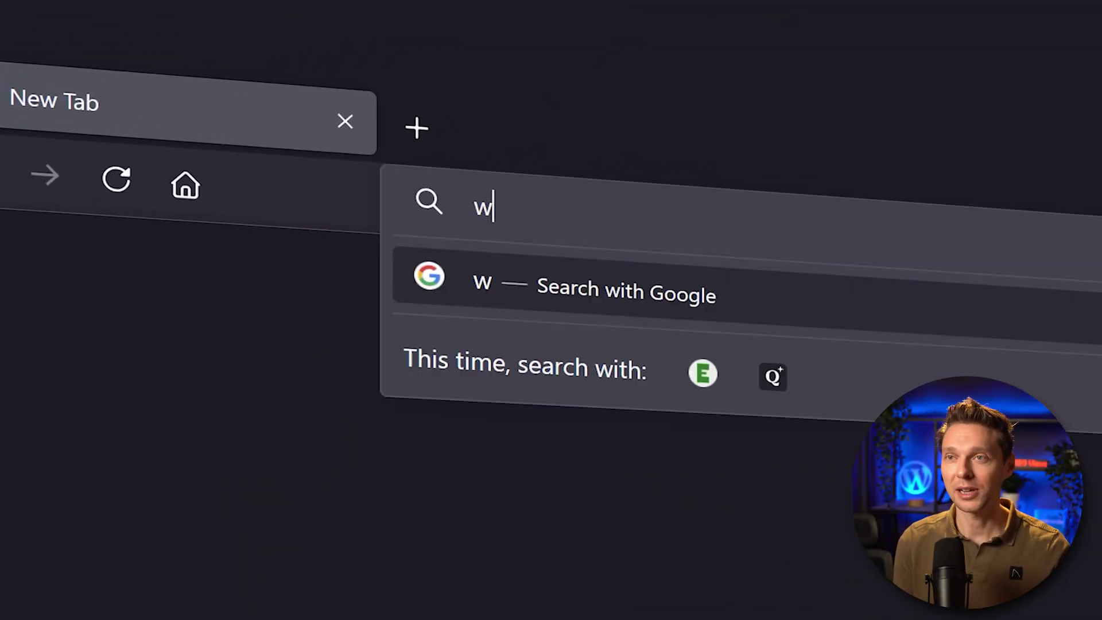
type("p.discount/cook")
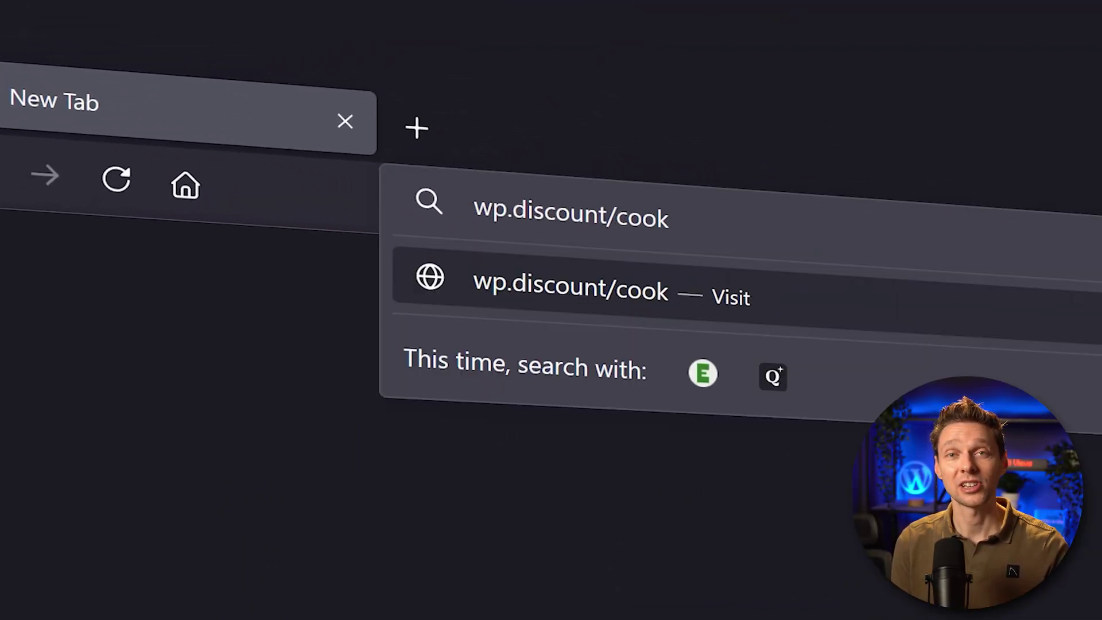
type("iebot")
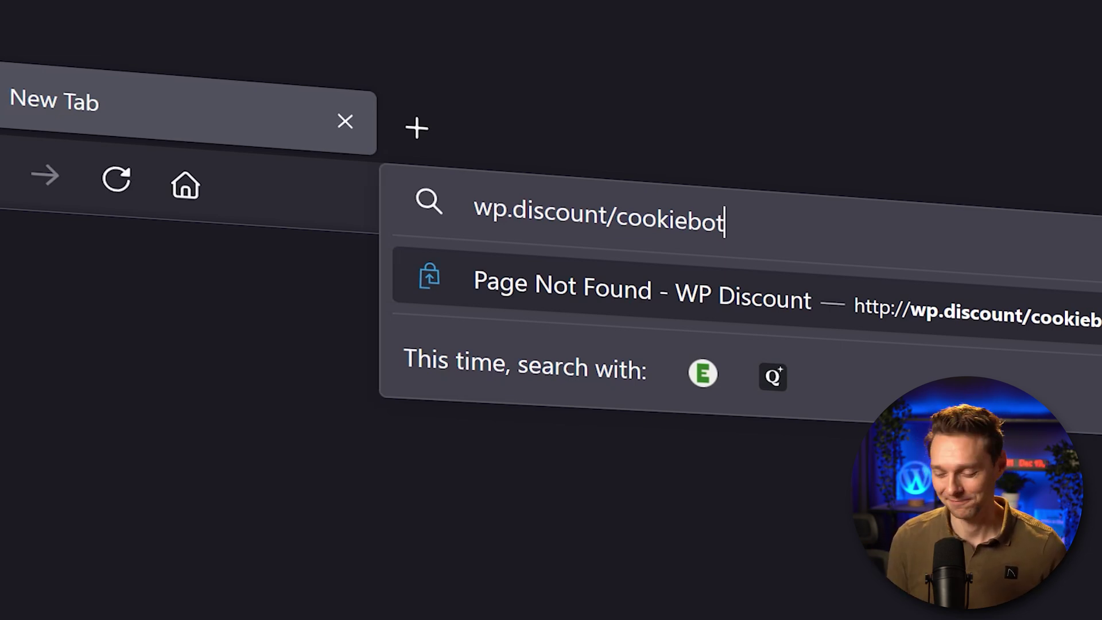
key("Return")
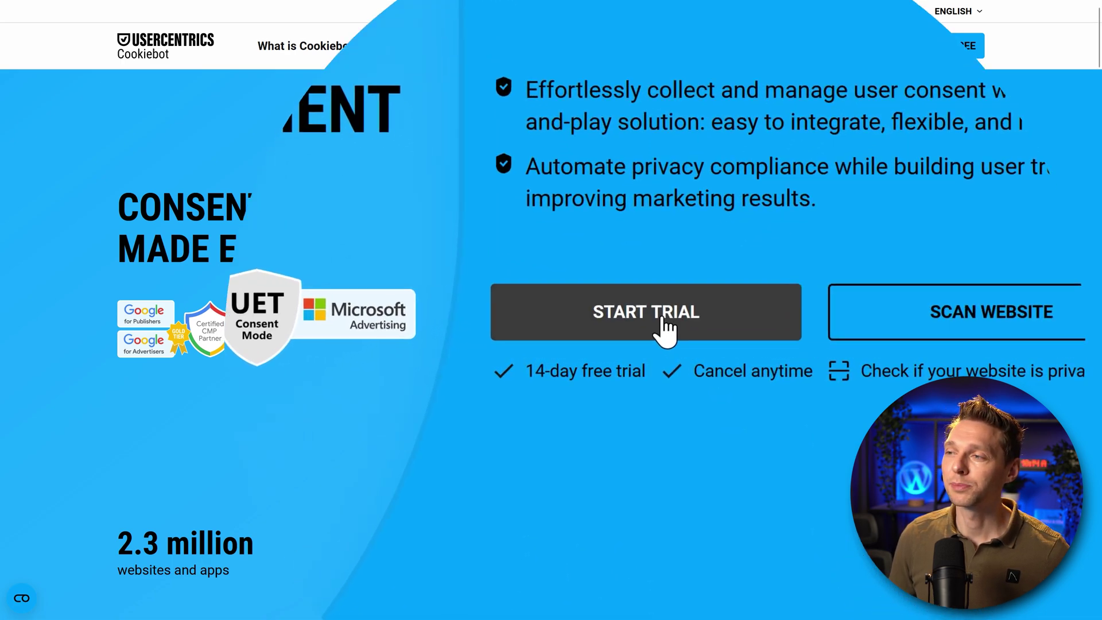
- Start a Cookiebot trial with an e-mail address and password, and verify the account
left_click(666, 324)
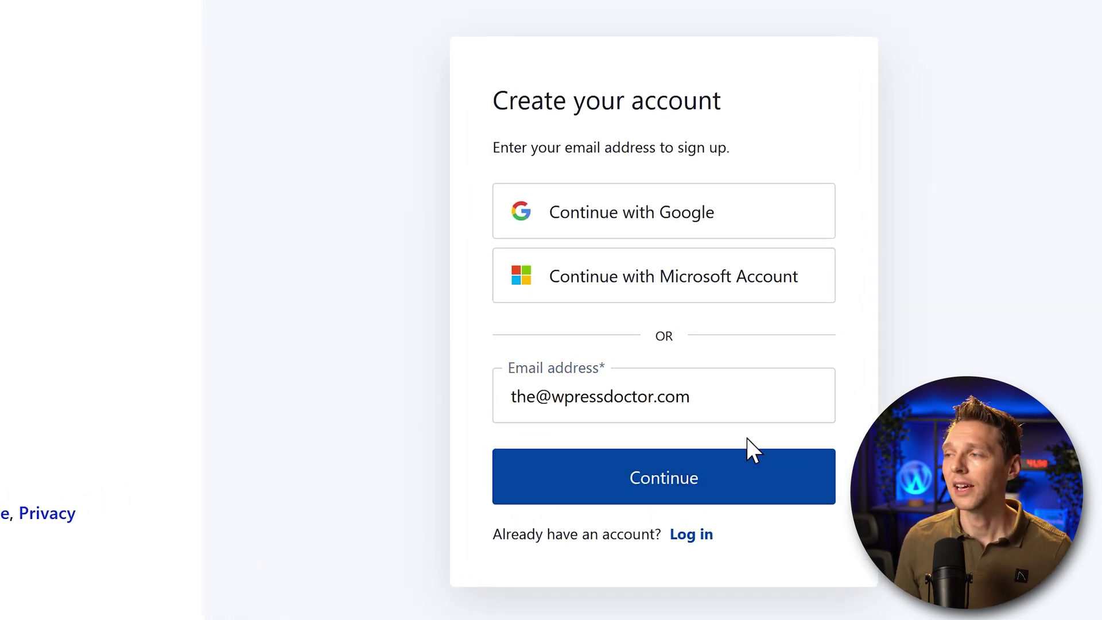
left_click(728, 505)
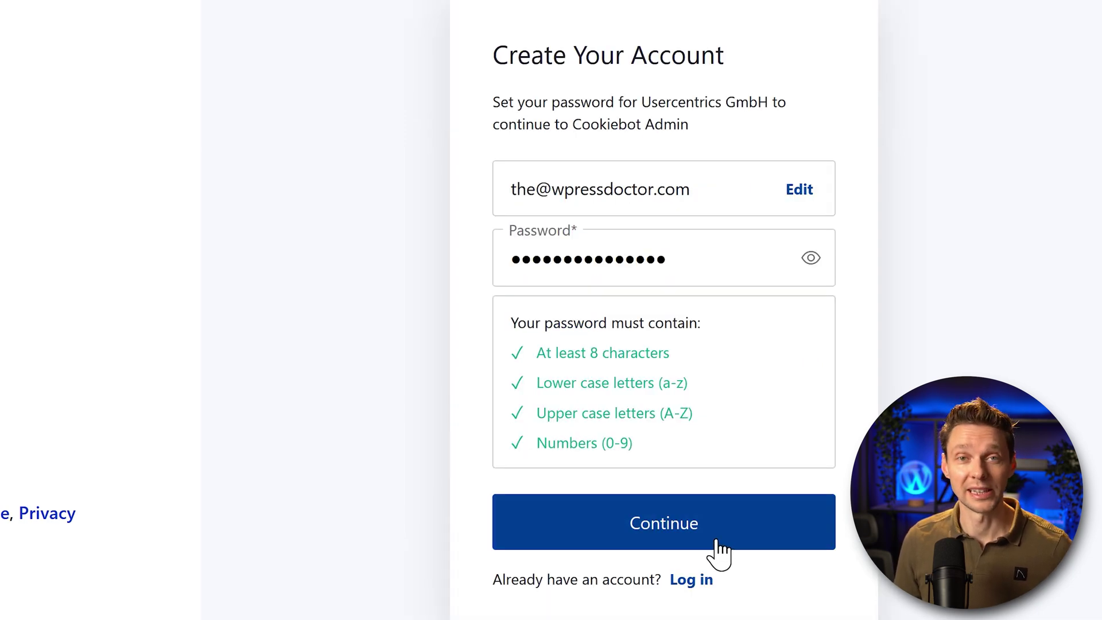
left_click(718, 541)
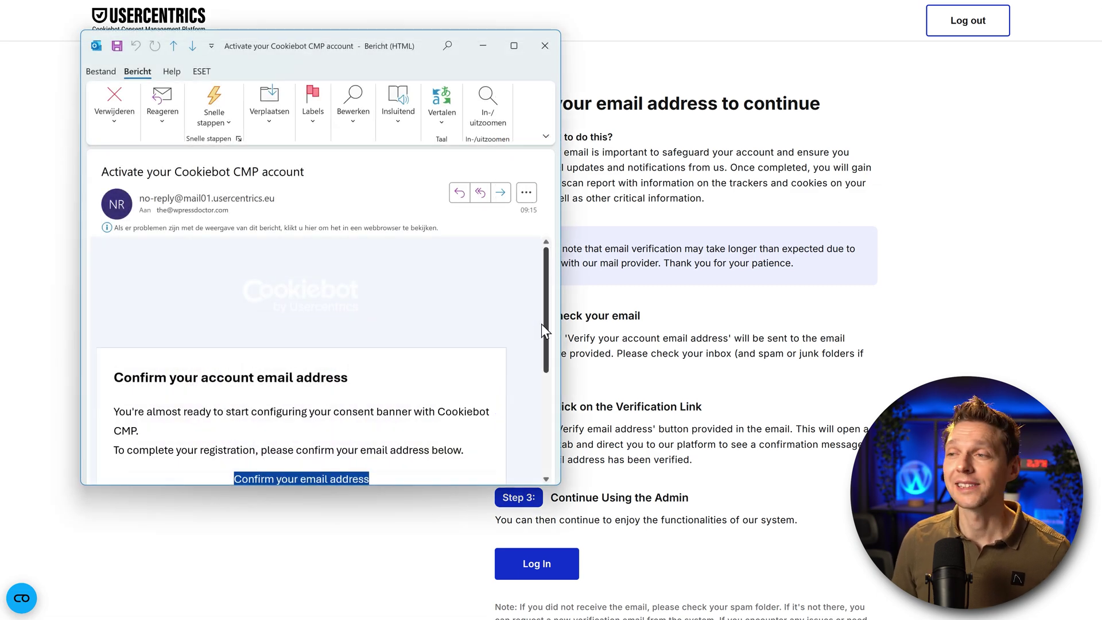
middle_click(531, 331)
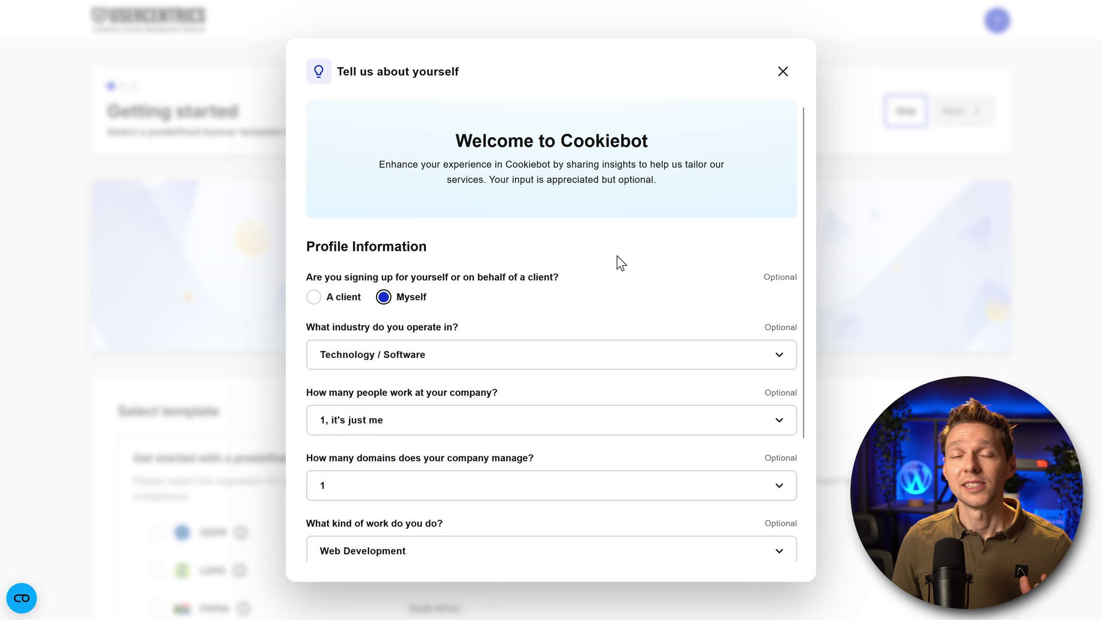
- Fill in the profile questionnaire, answering YouTube for how you heard about Cookiebot
middle_click(616, 254)
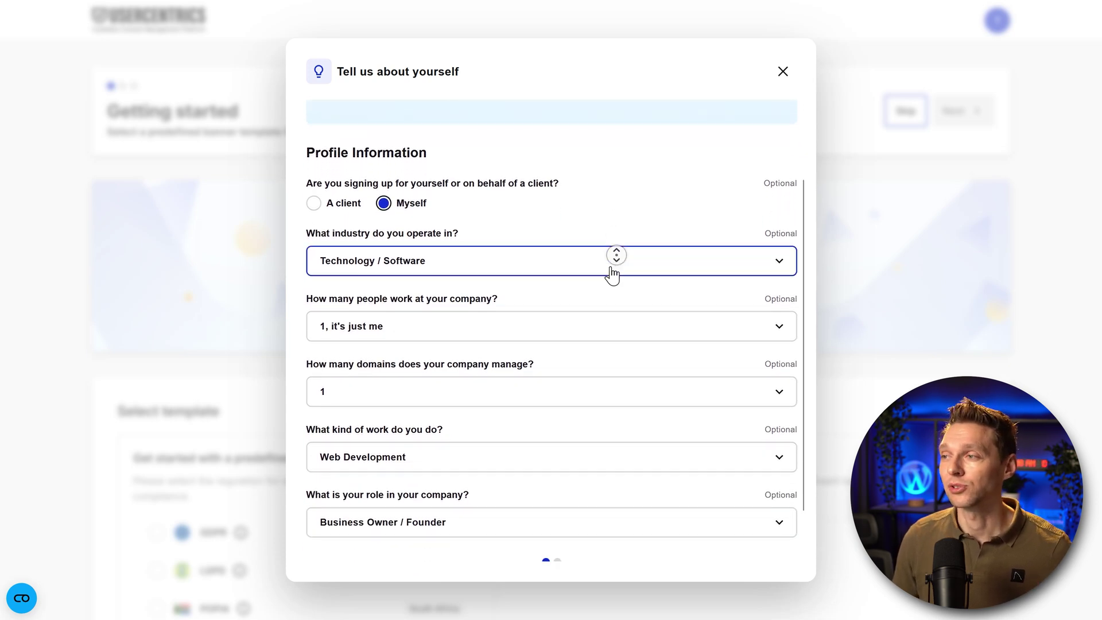
left_click(610, 271)
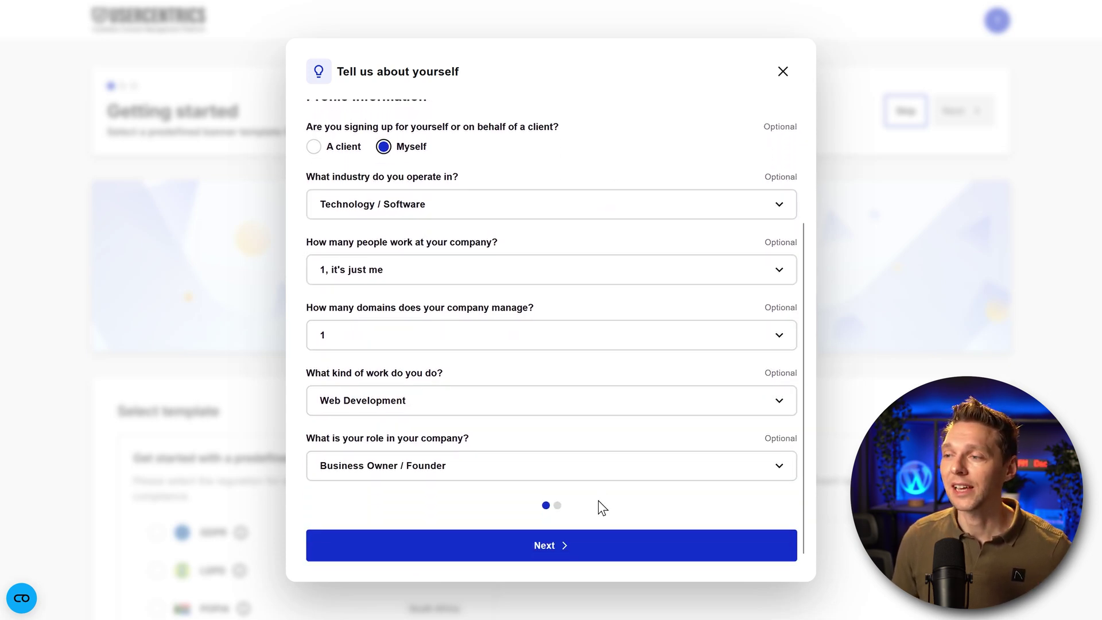
left_click(576, 553)
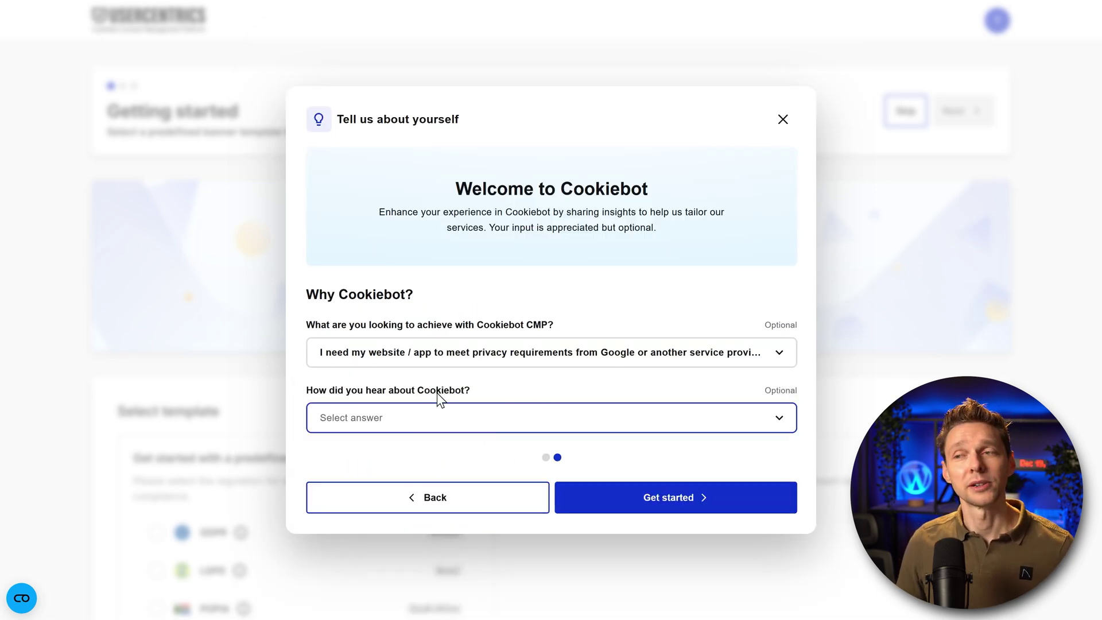
left_click(441, 414)
left_click(365, 285)
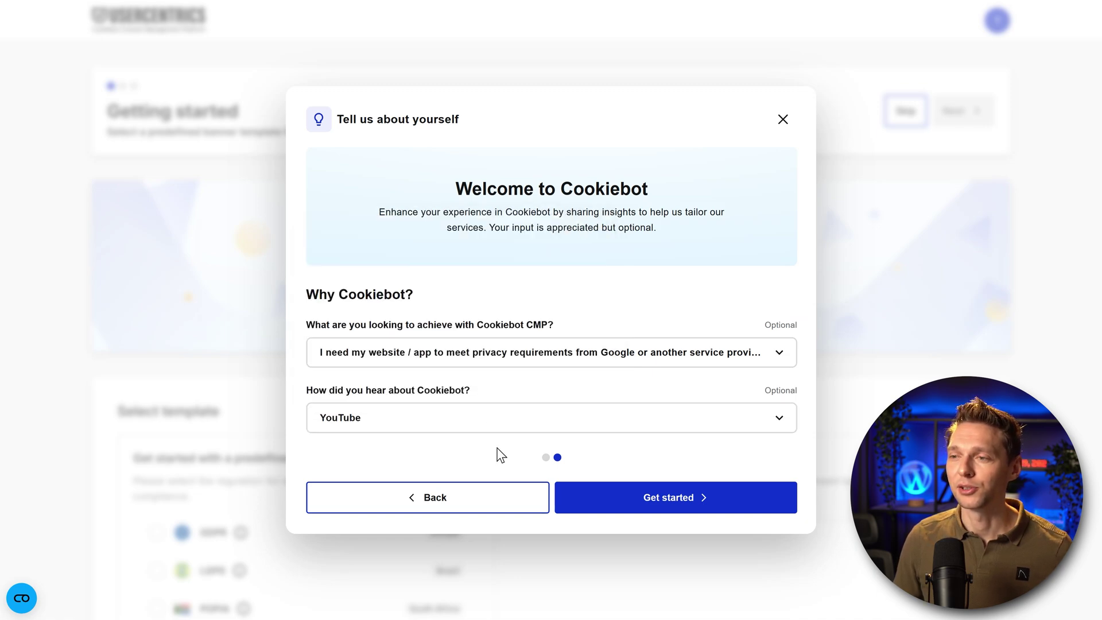
- Get started, choose the GDPR template for wpressdoc.com, and continue to banner configuration
left_click(650, 499)
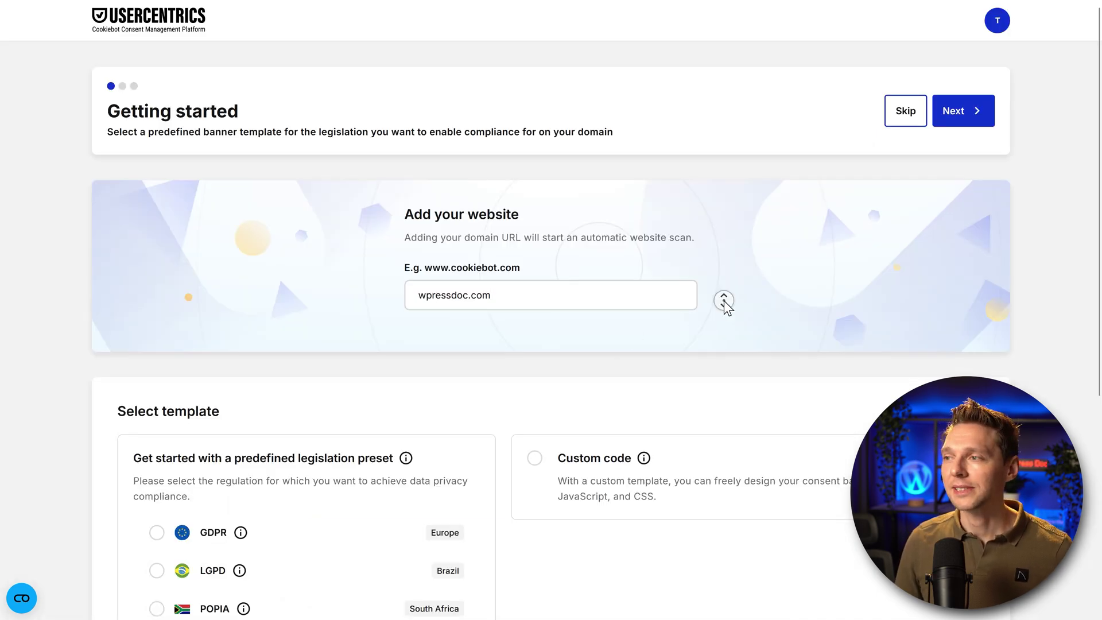
scroll(724, 299, "down", 4)
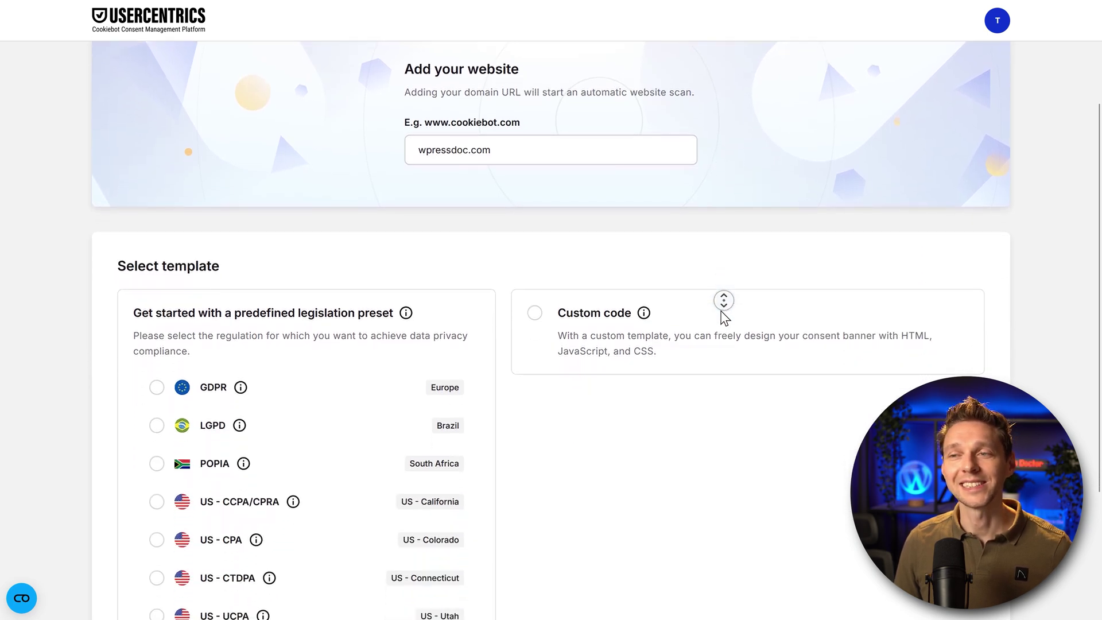
scroll(724, 300, "down", 2)
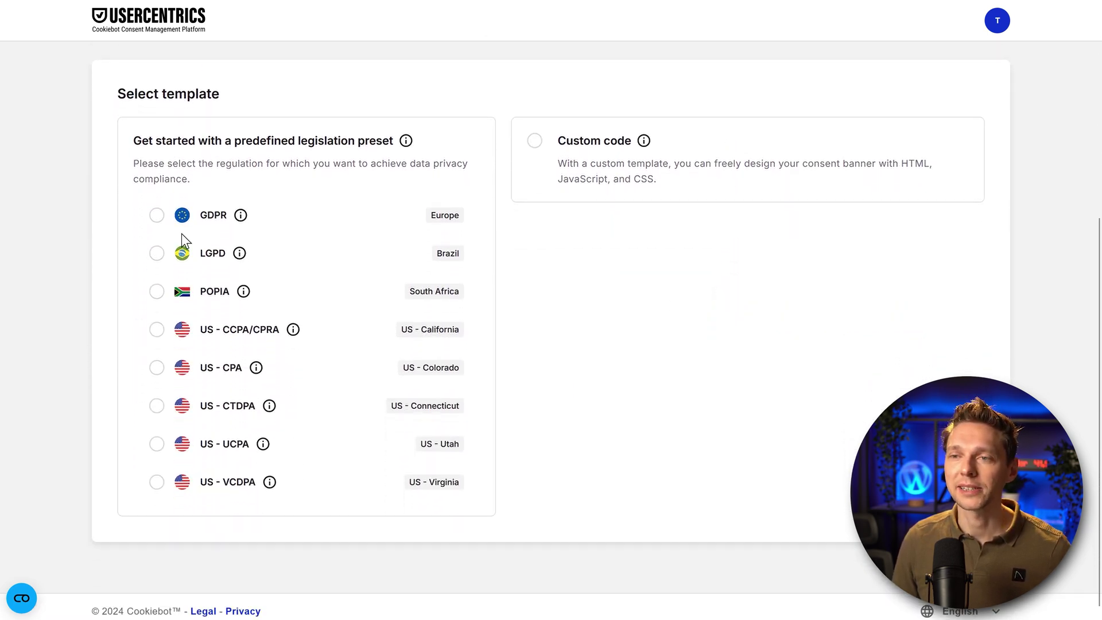
left_click(157, 215)
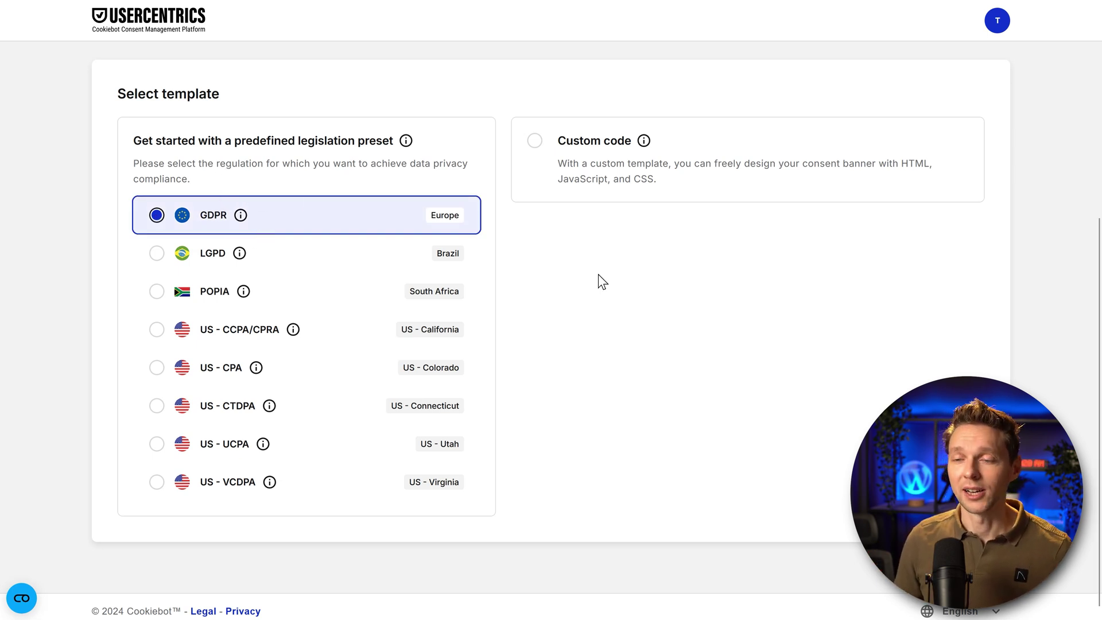
scroll(615, 280, "up", 6)
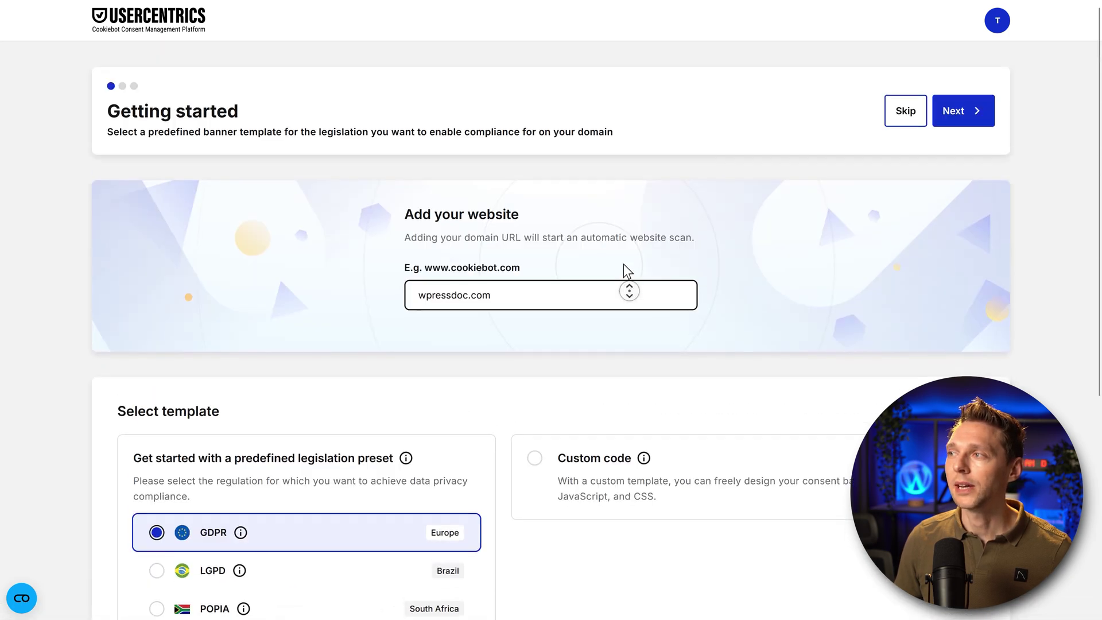
left_click(977, 120)
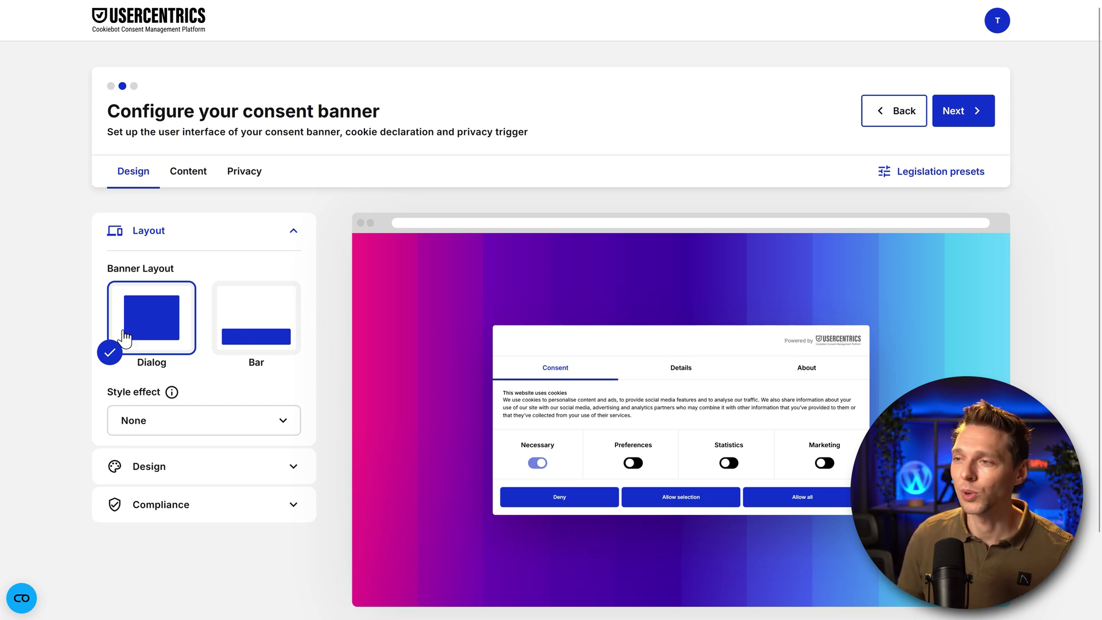
- Switch the banner layout to Bar, positioned at the bottom
left_click(275, 330)
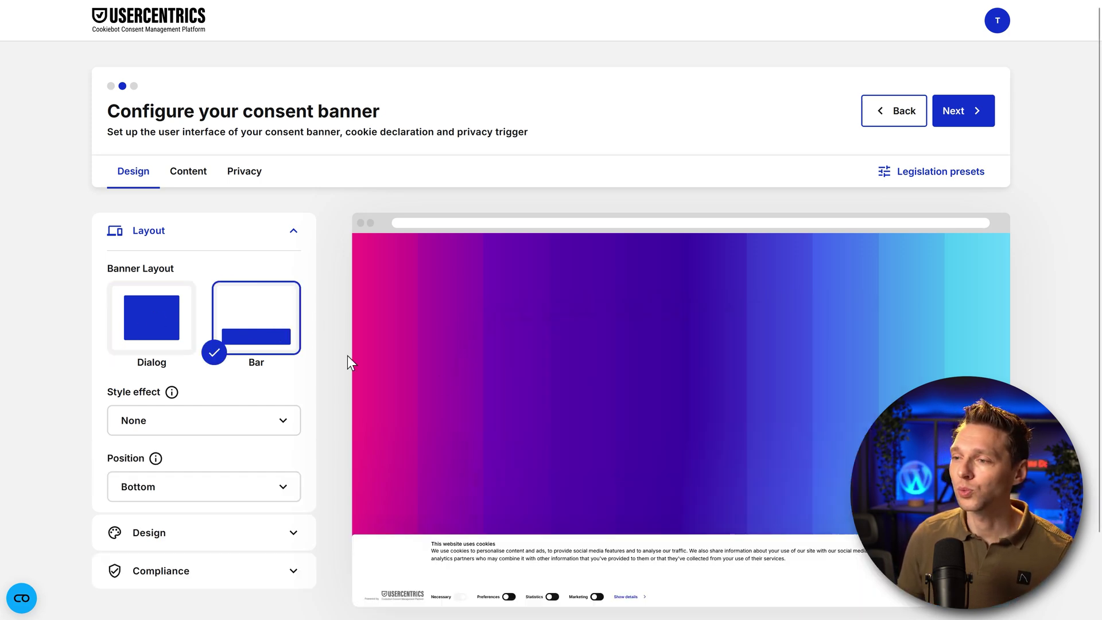
left_click(256, 490)
left_click(138, 520)
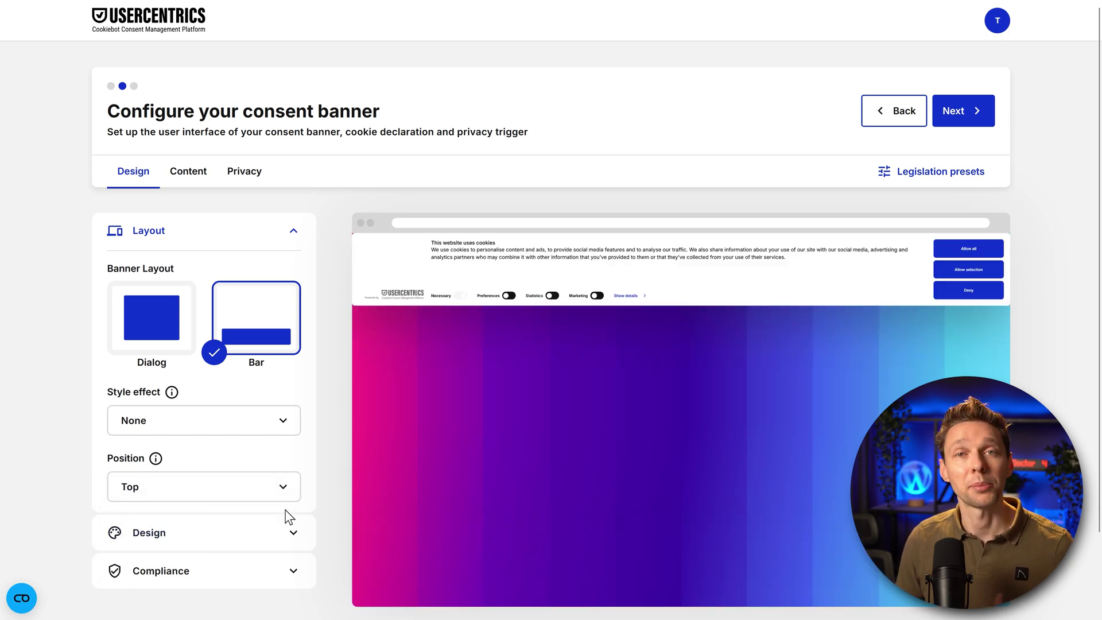
left_click(234, 494)
left_click(128, 553)
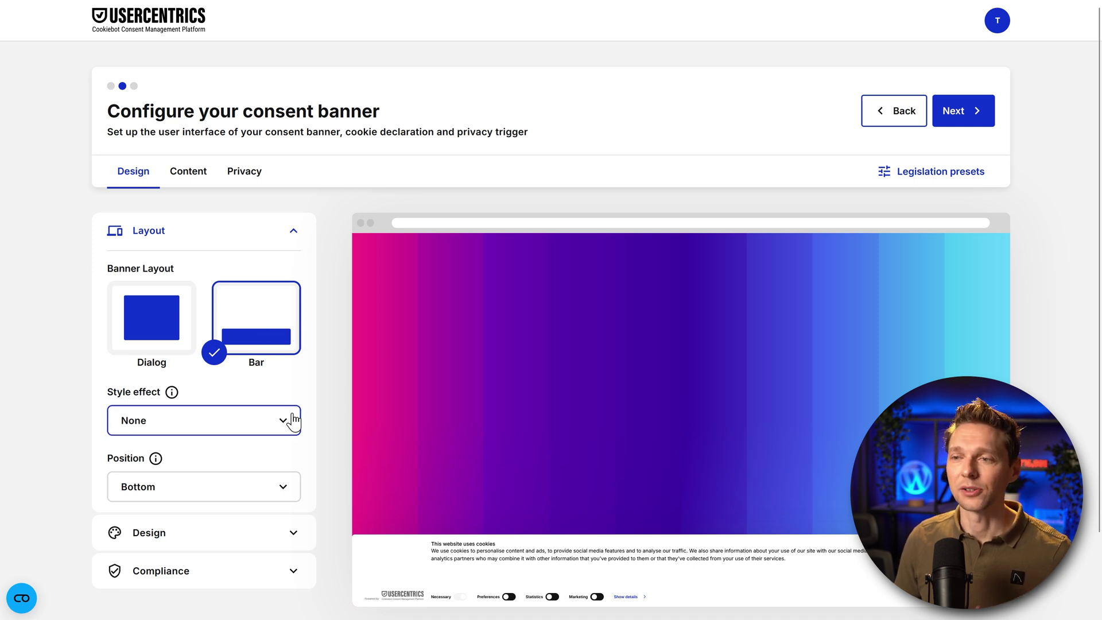
- Try the SlideUp style effect, then set it back to None with the bar at the bottom
left_click(246, 413)
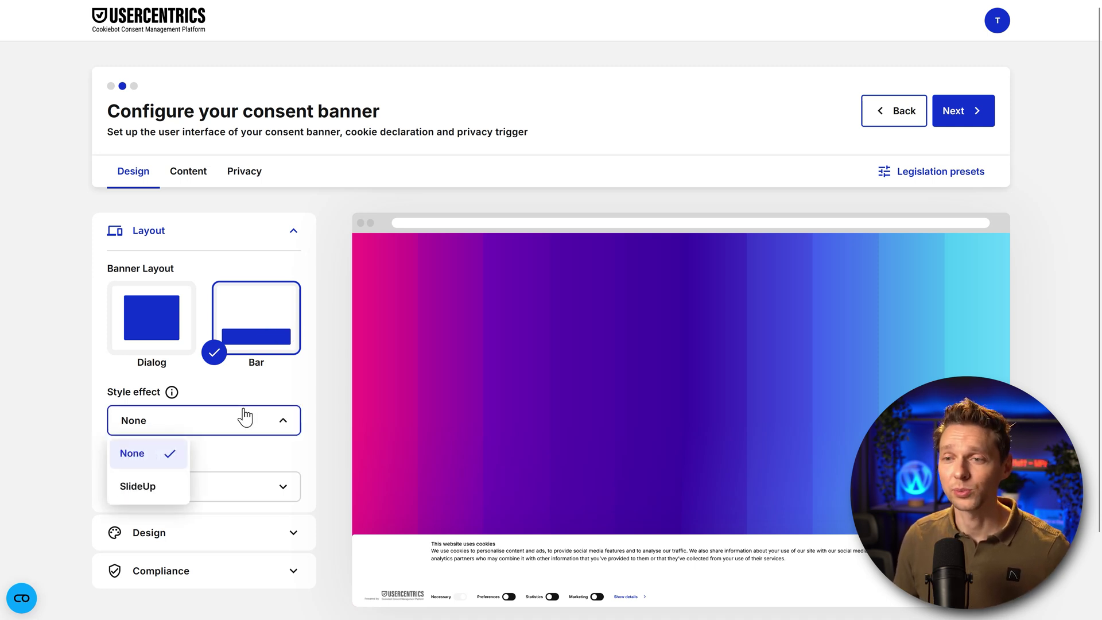
left_click(143, 488)
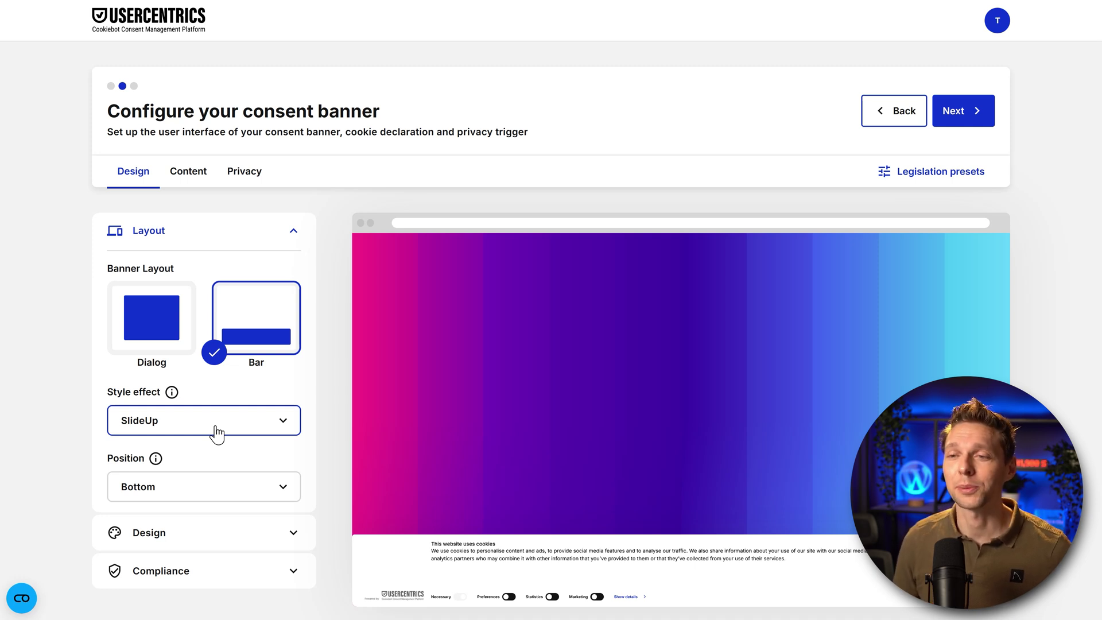
left_click(222, 433)
left_click(201, 456)
left_click(177, 490)
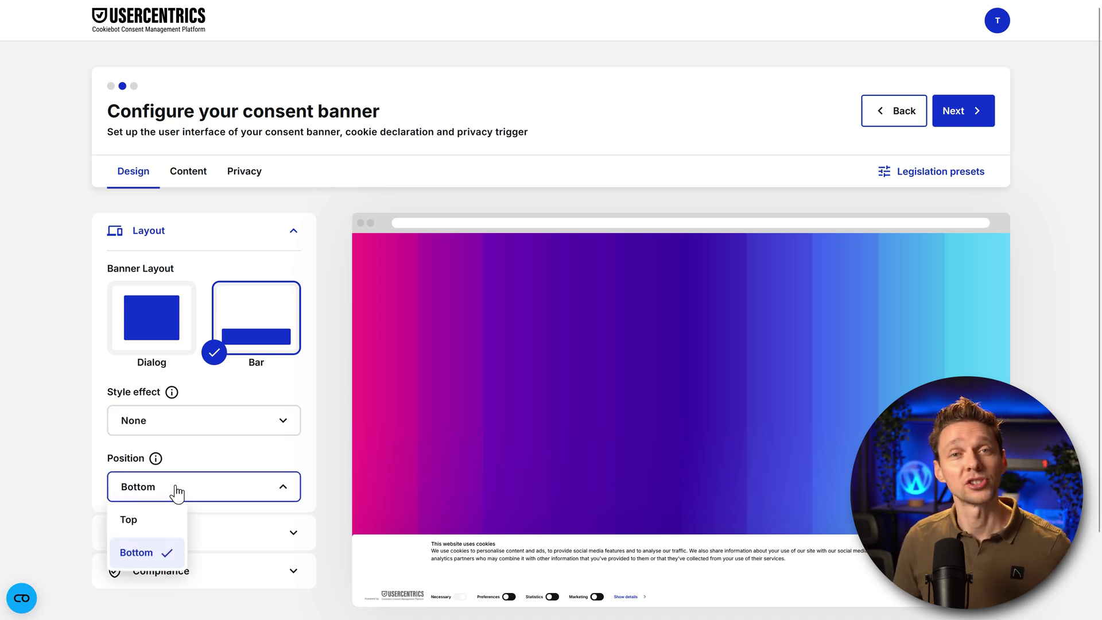
left_click(155, 518)
left_click(209, 491)
left_click(137, 552)
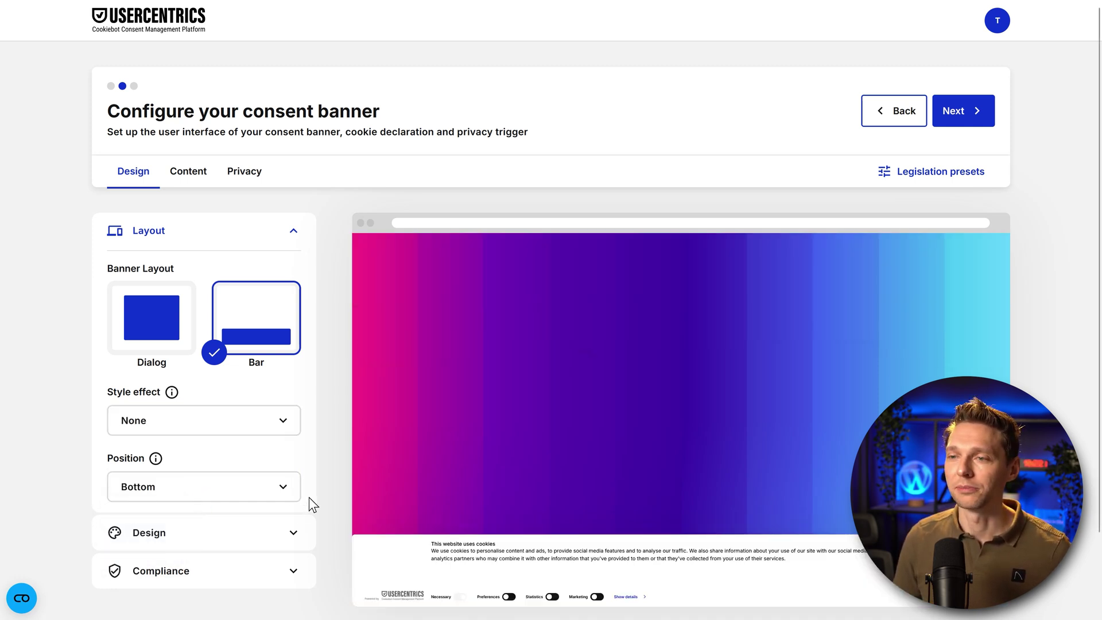
- In the Design settings, try the Dark theme, then set the banner theme to Custom
left_click(295, 531)
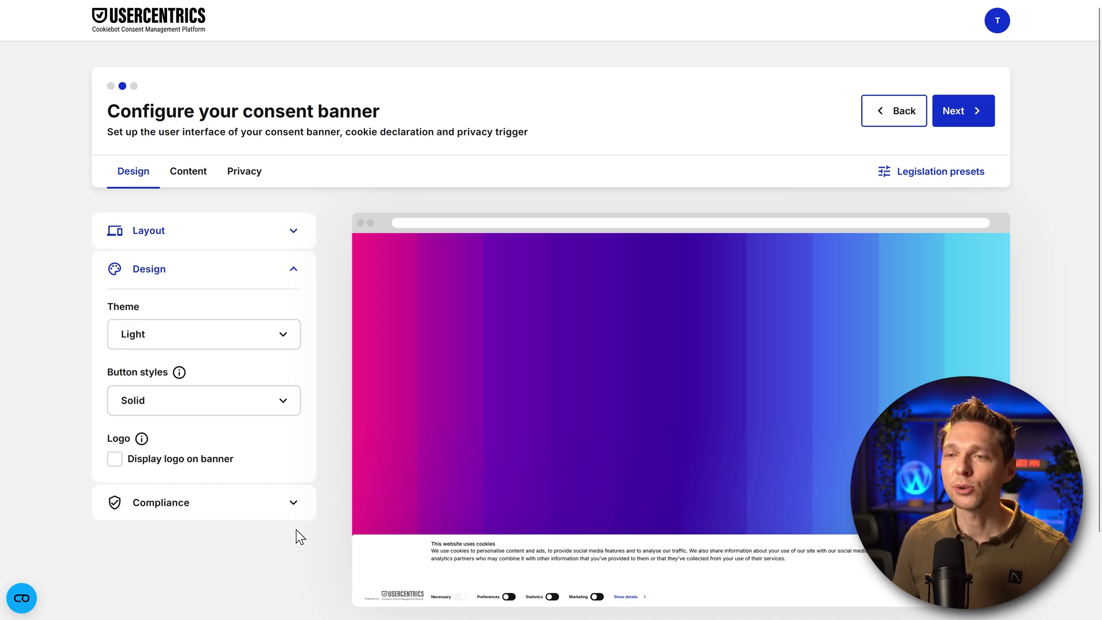
left_click(178, 347)
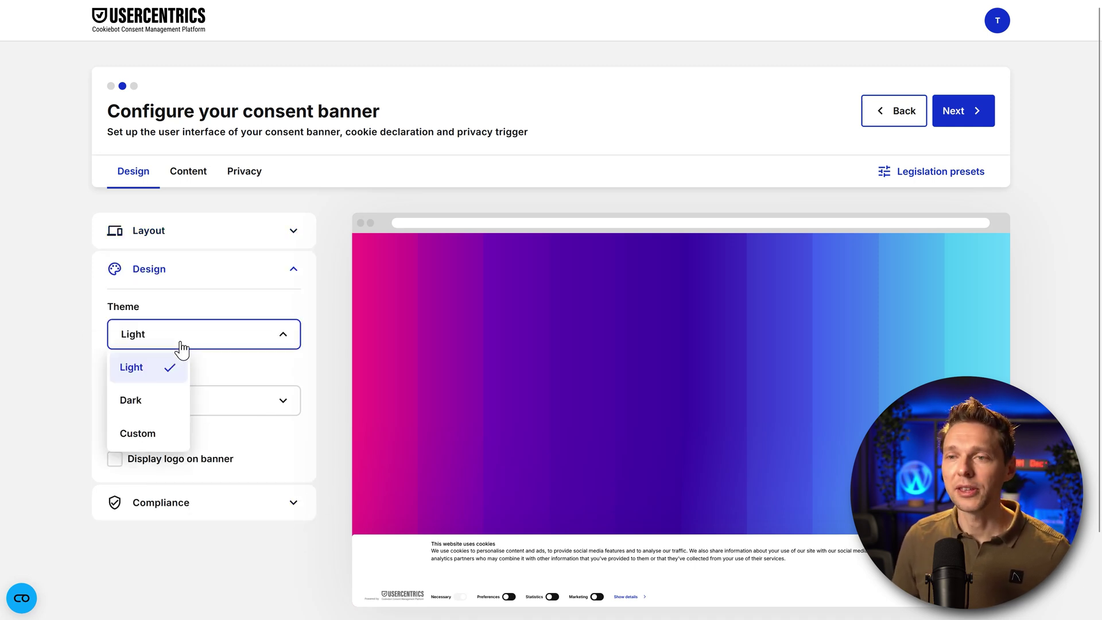
left_click(132, 402)
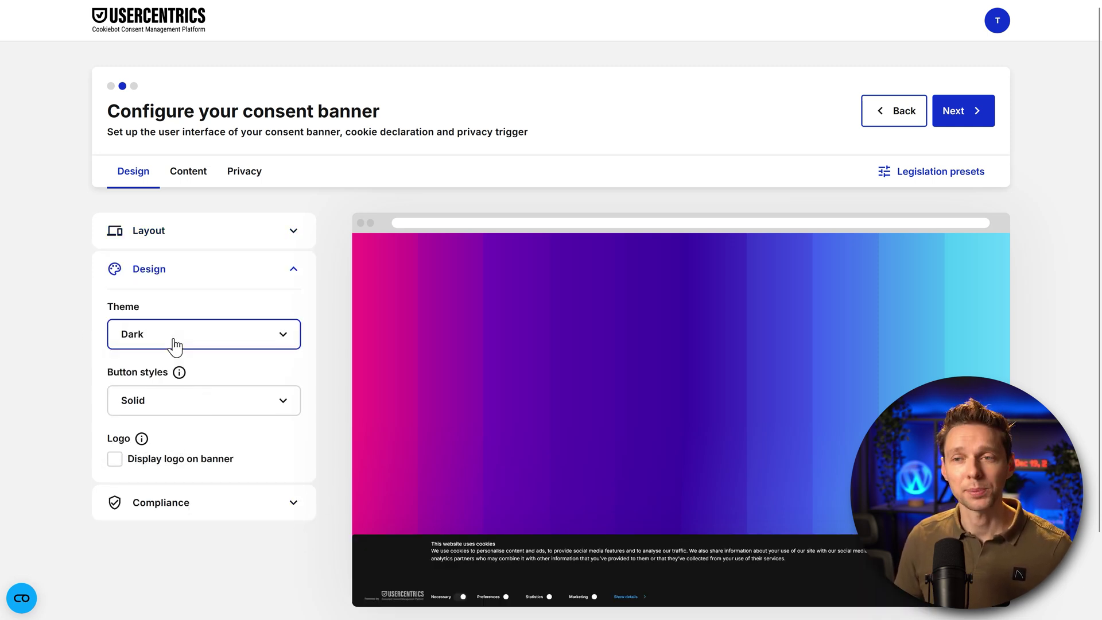
left_click(176, 346)
left_click(142, 431)
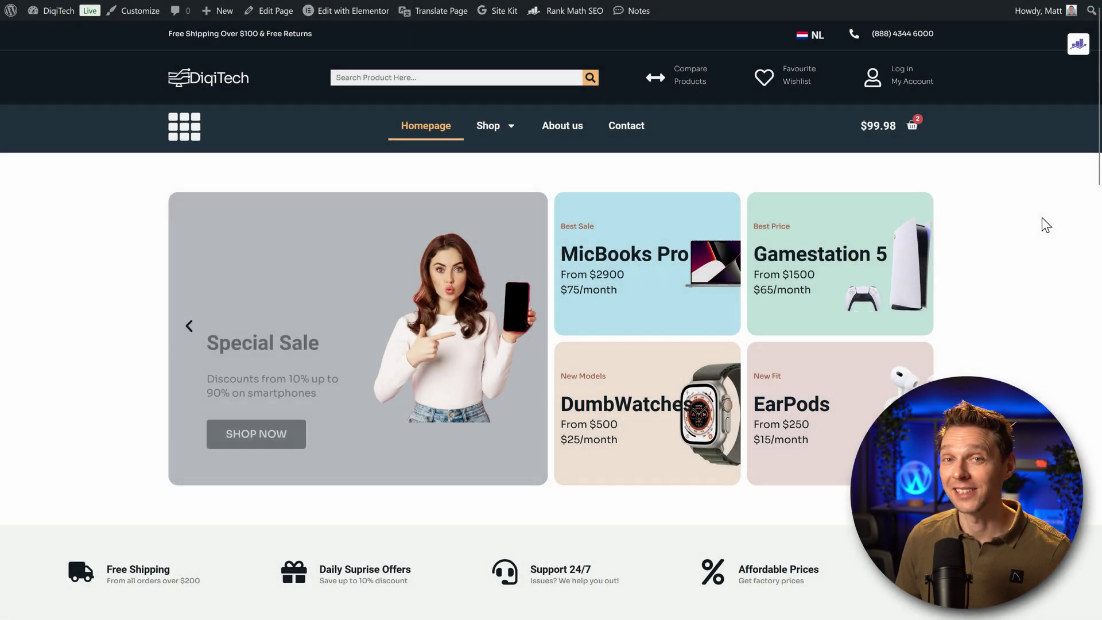
middle_click(1042, 217)
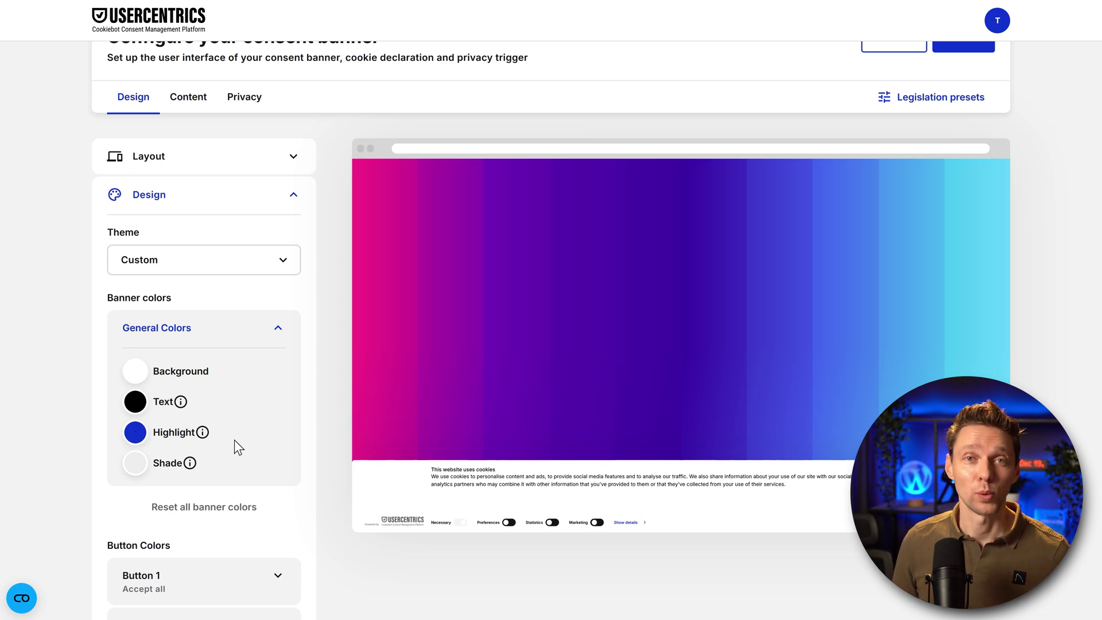
- Change the General Colors Highlight swatch from blue to orange
left_click(136, 433)
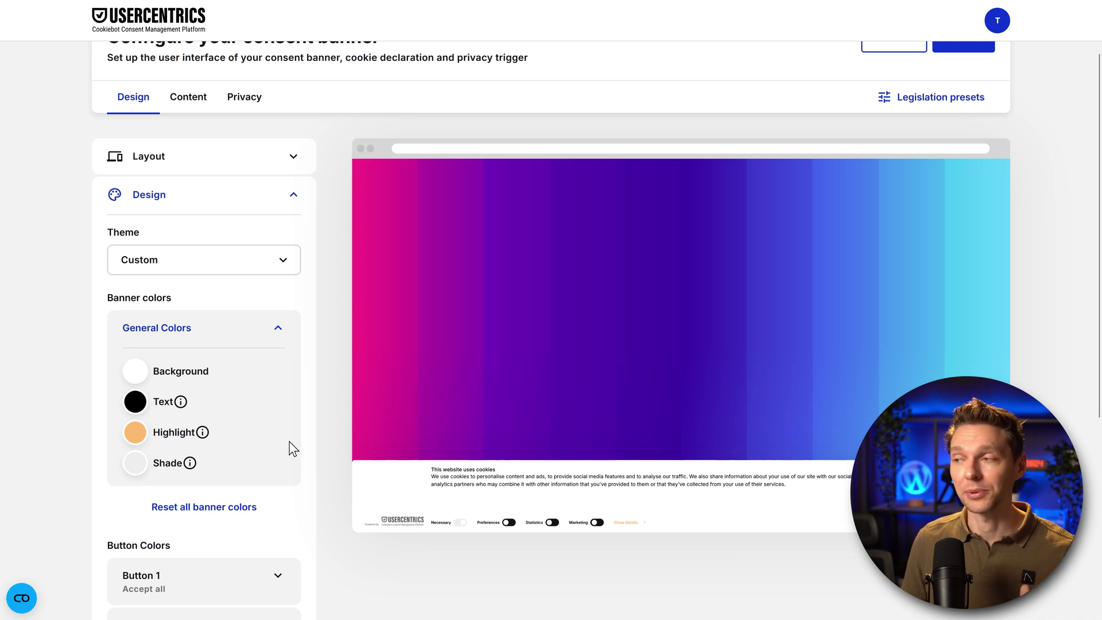
middle_click(321, 446)
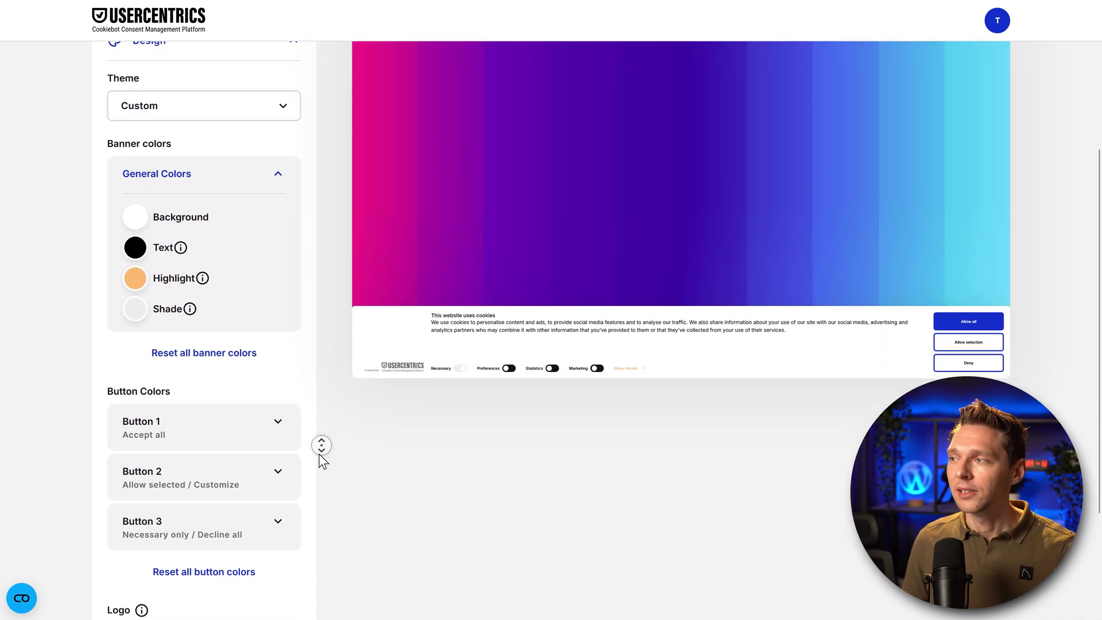
- Give Button 1 an orange background and border, and Buttons 2 and 3 orange borders
middle_click(323, 461)
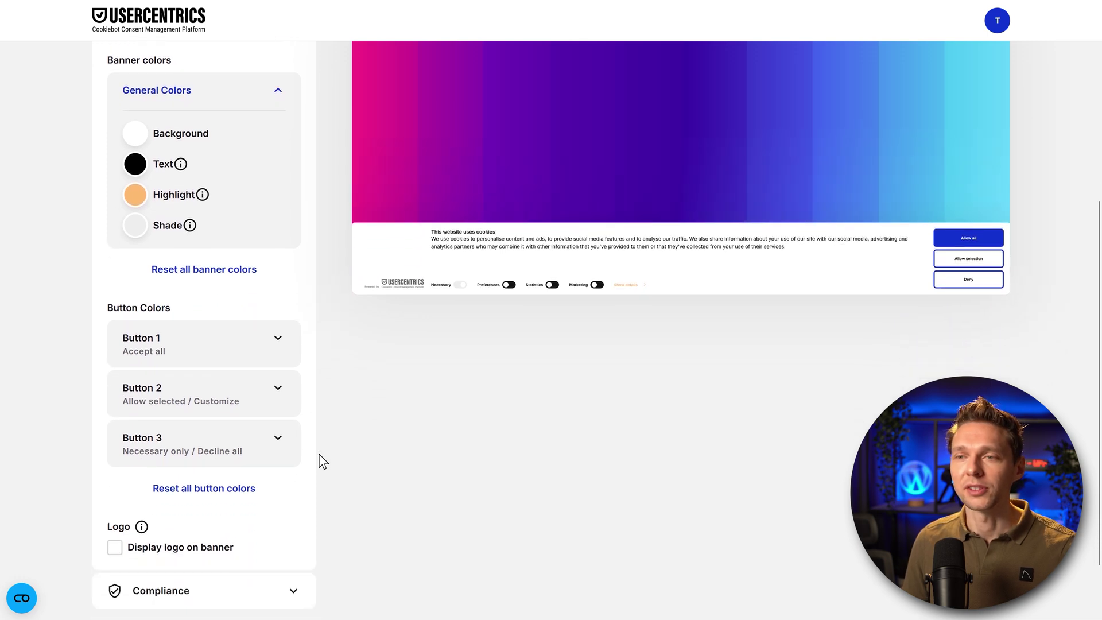
left_click(278, 342)
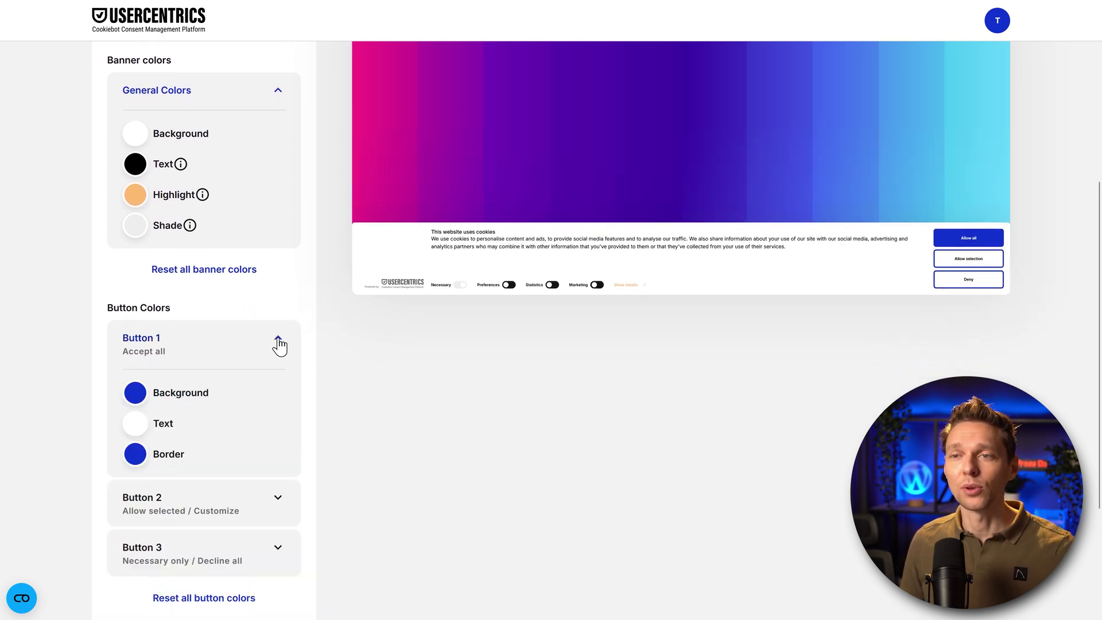
left_click(134, 394)
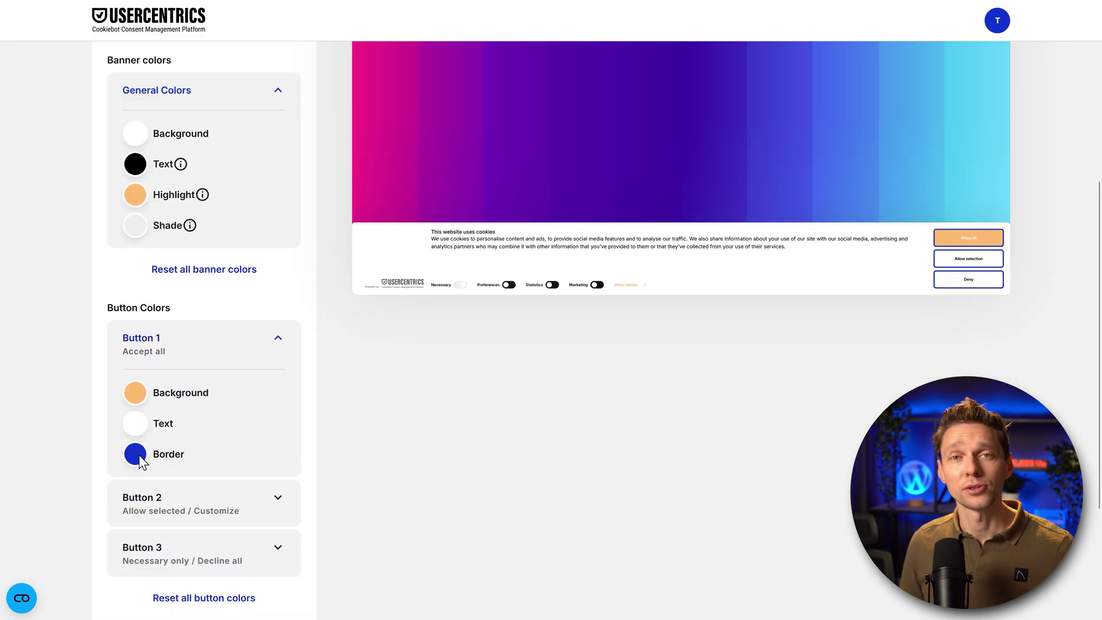
left_click(137, 453)
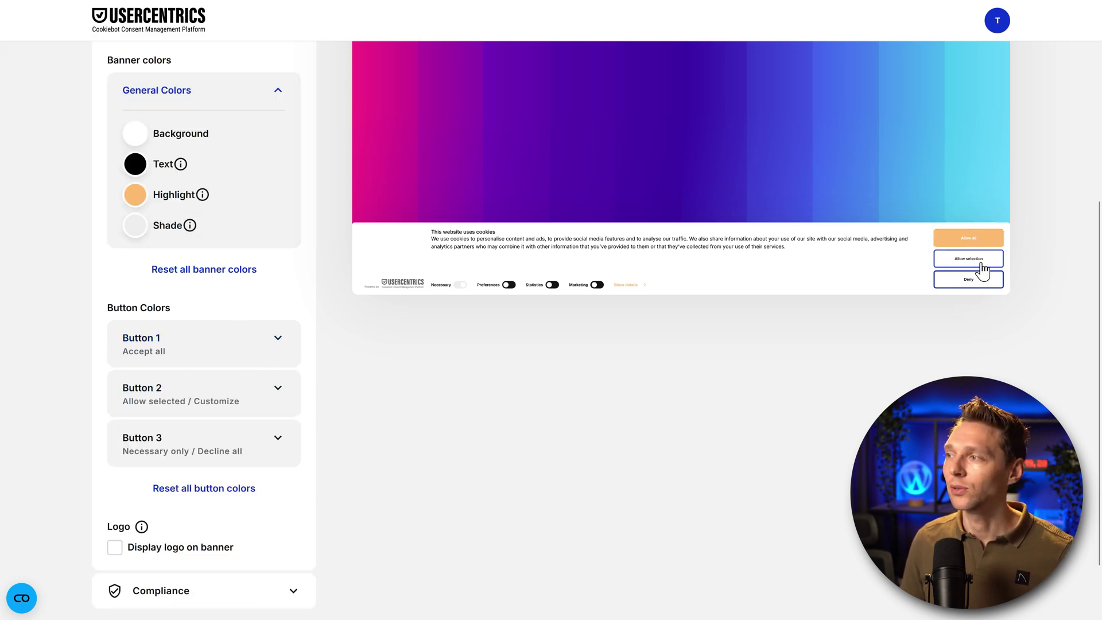
left_click(281, 405)
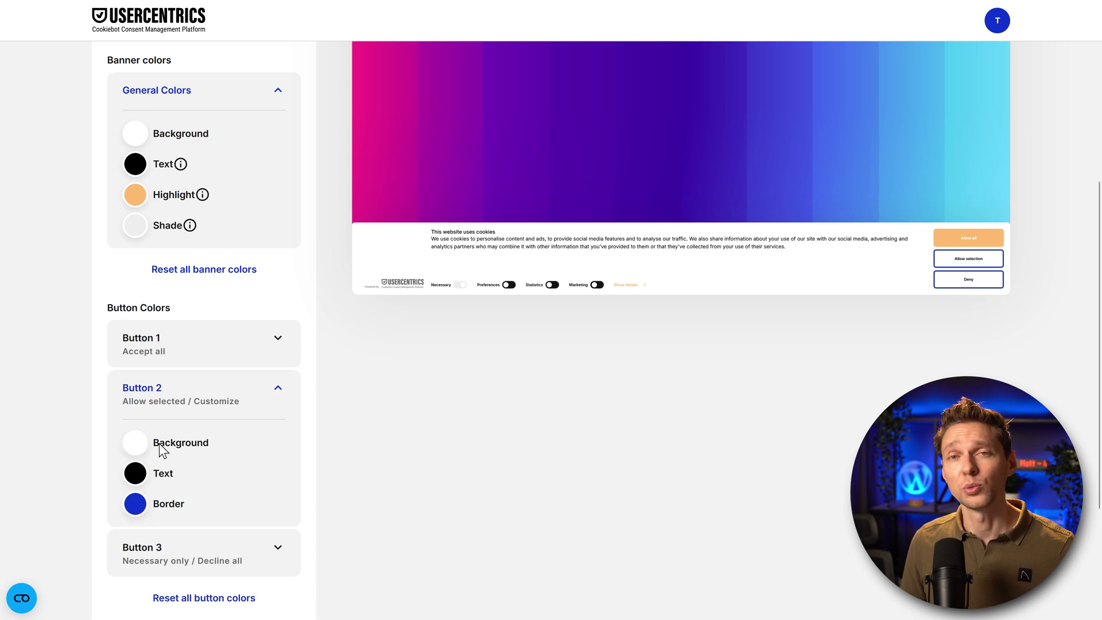
left_click(133, 508)
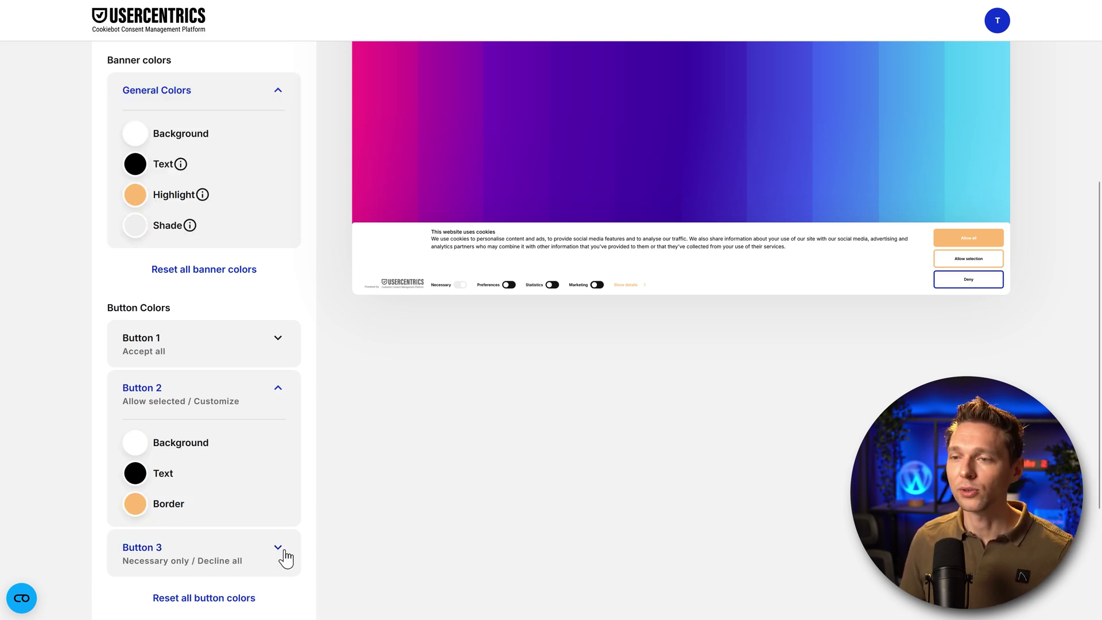
left_click(284, 550)
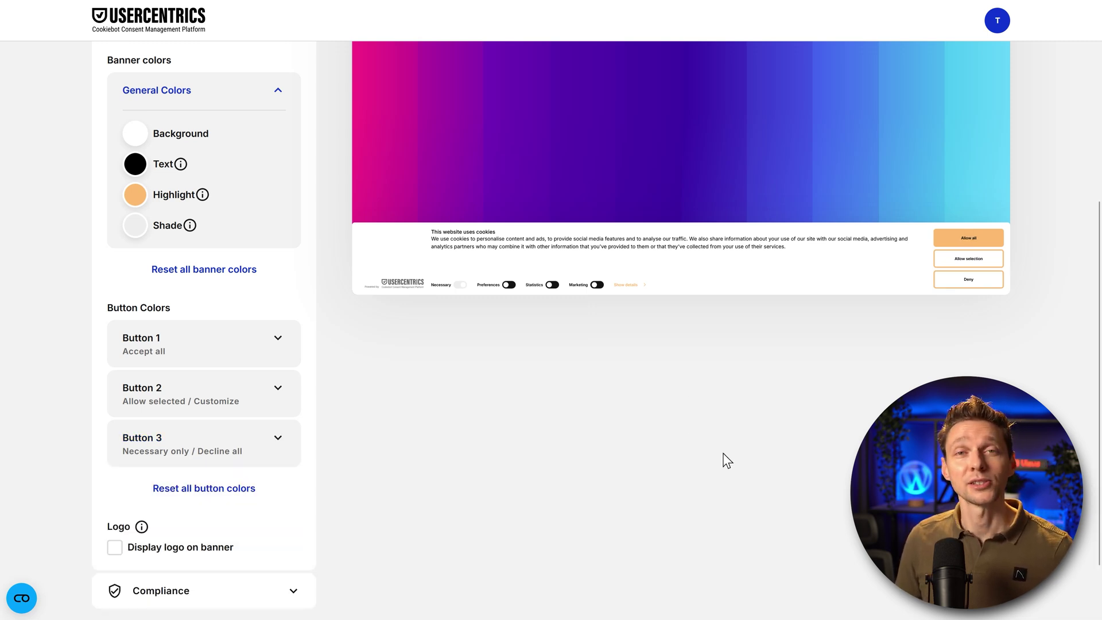
scroll(369, 443, "down", 2)
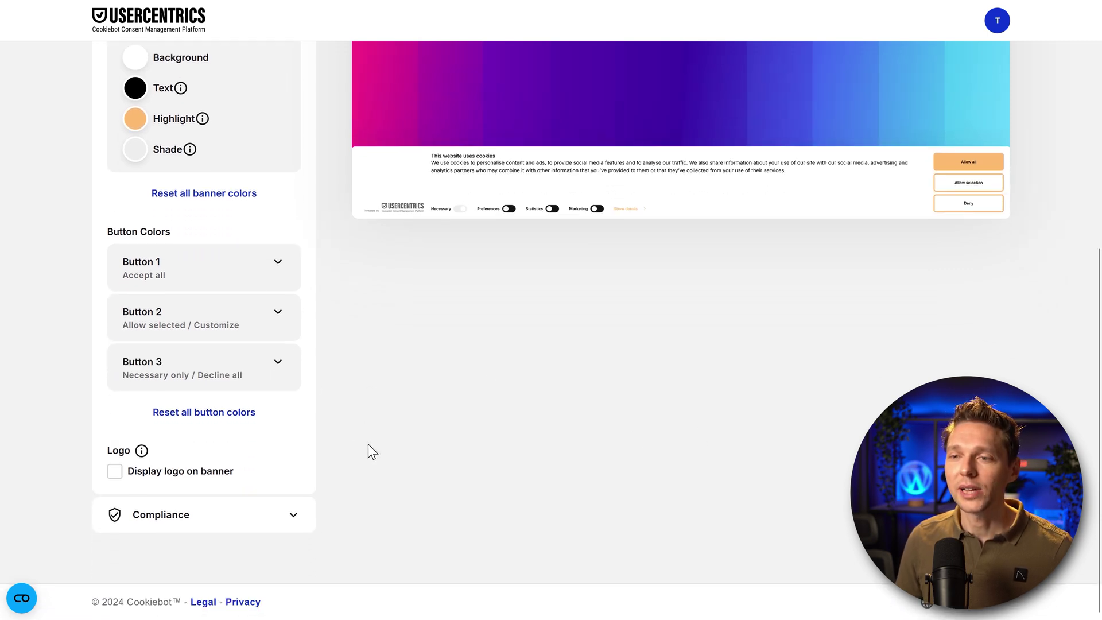
- Tick 'Display logo on banner' so the DigiTech logo appears on the consent banner
left_click(118, 473)
left_click(116, 472)
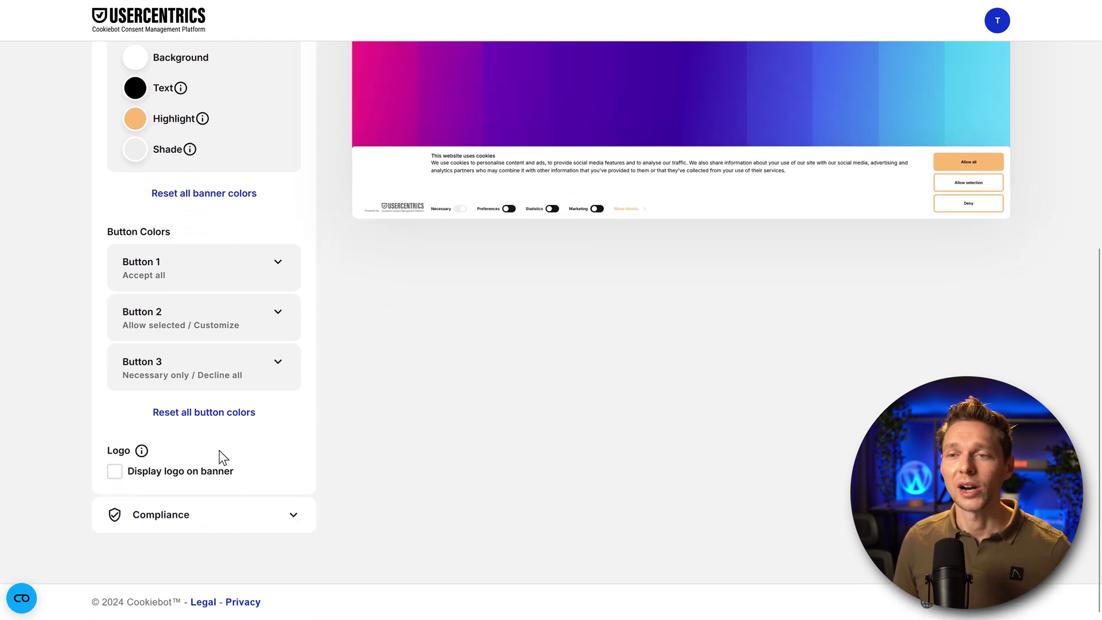
left_click(115, 471)
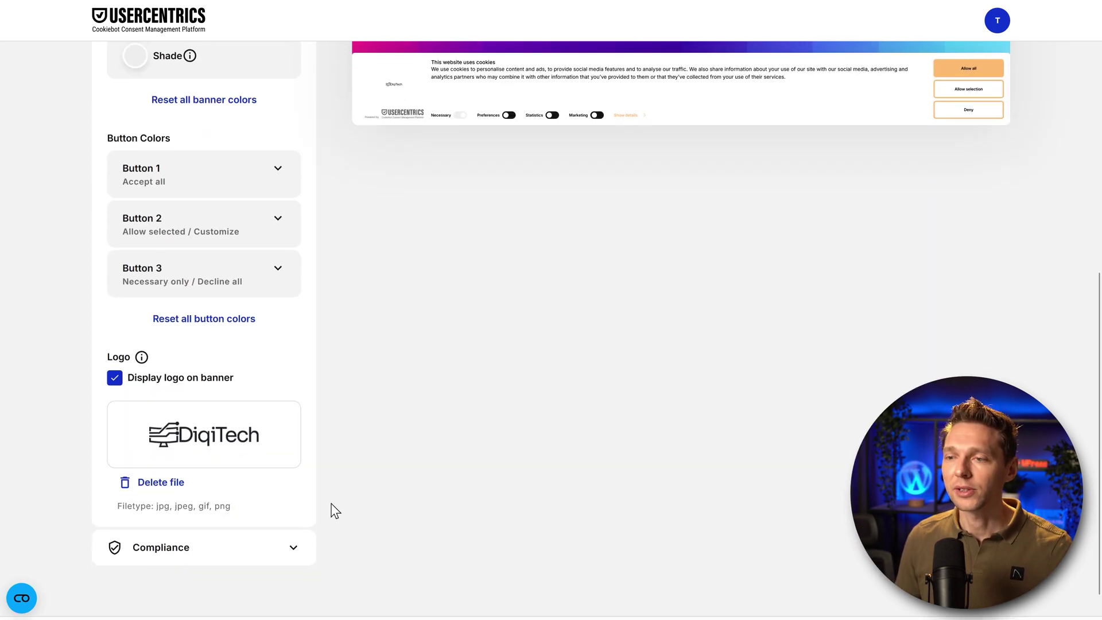
- Expand the compliance settings and keep Explicit Consent as the consent method
left_click(294, 548)
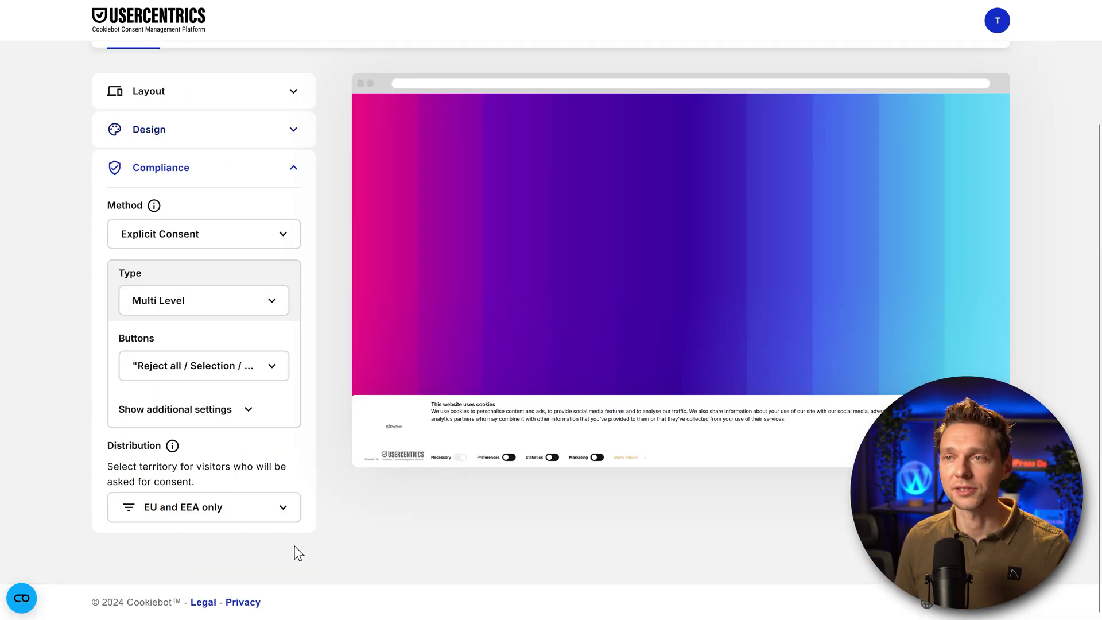
left_click(256, 235)
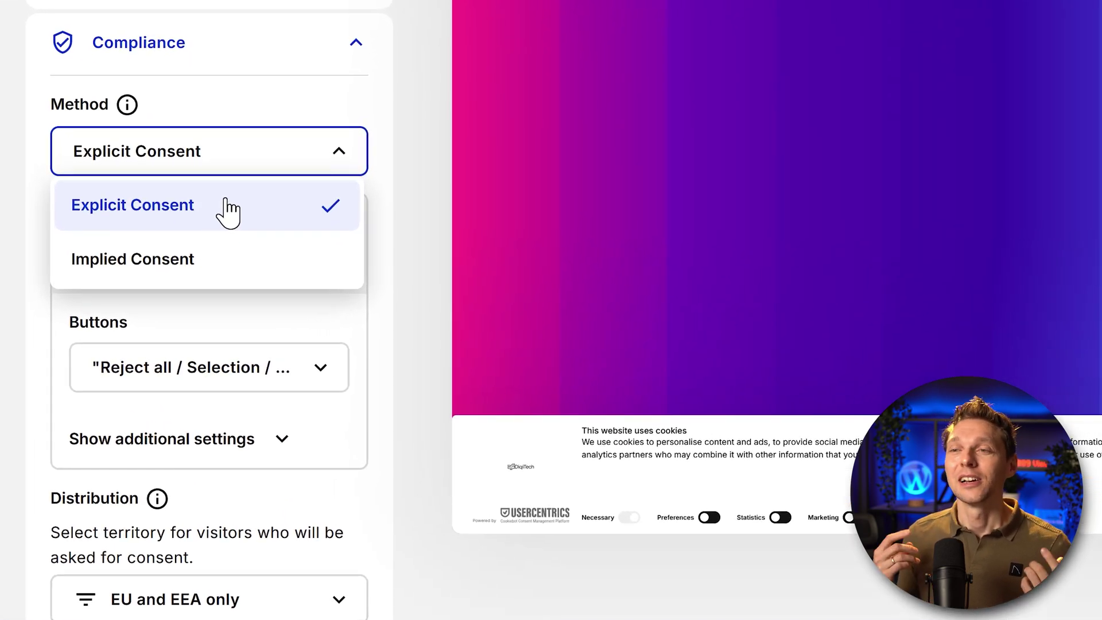
left_click(227, 201)
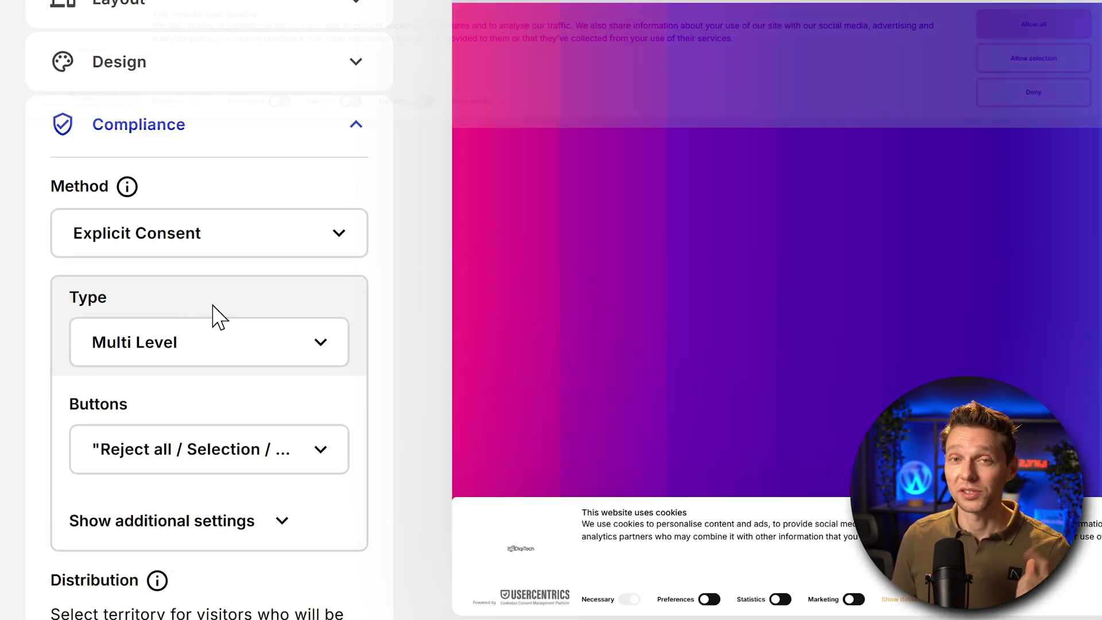
- Preview the Accept only, Accept/Decline and Inline multilevel banner types, then return to Multi Level
left_click(229, 347)
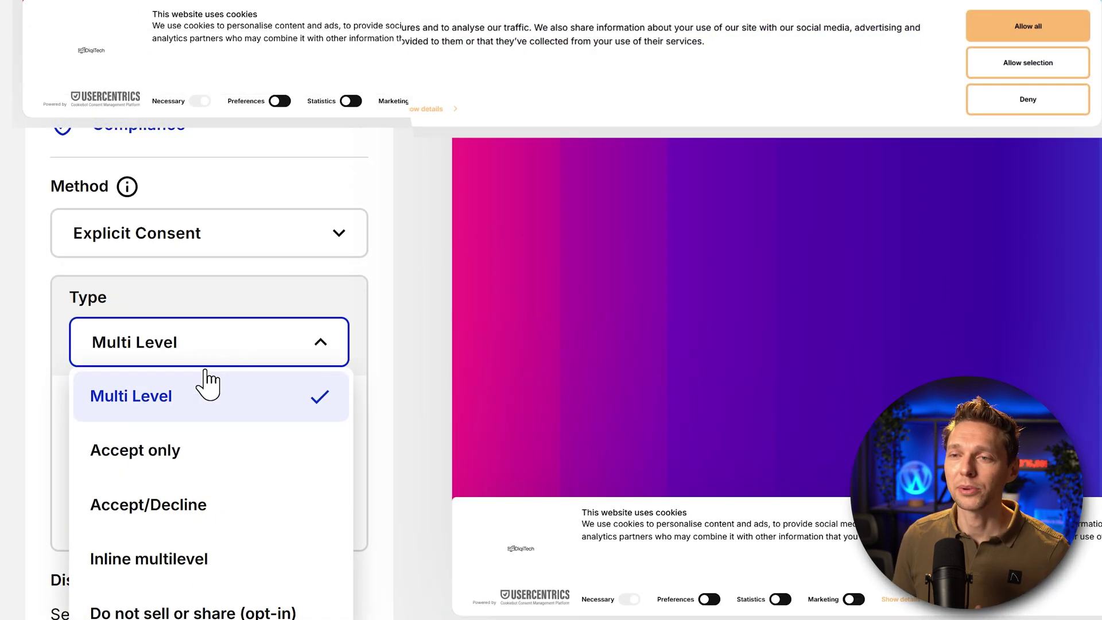
left_click(171, 456)
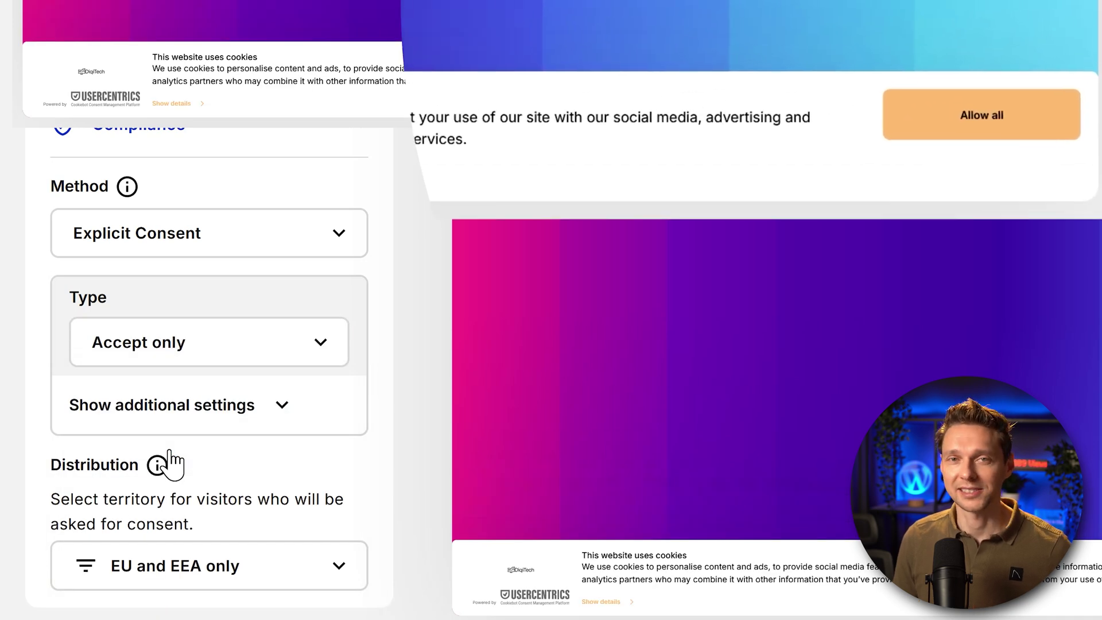
left_click(267, 350)
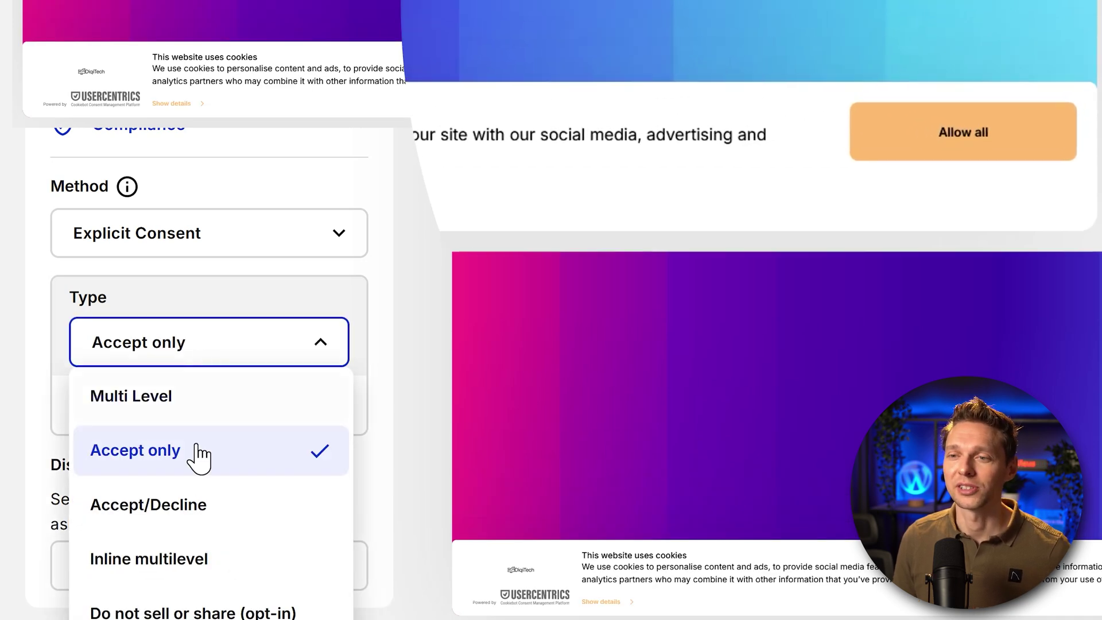
left_click(197, 508)
left_click(191, 367)
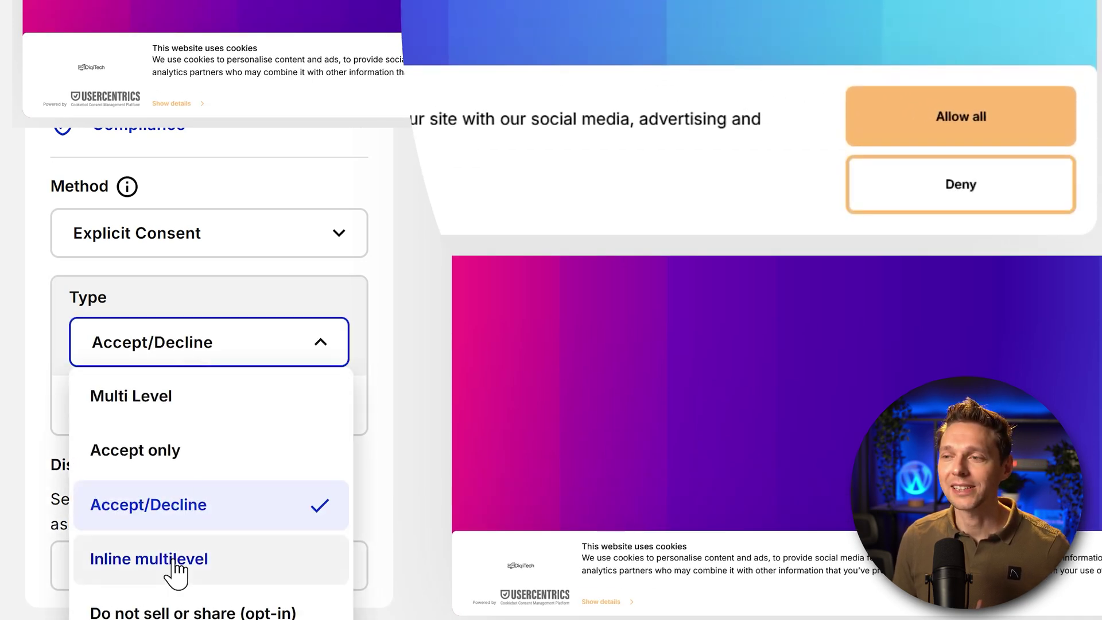
left_click(178, 568)
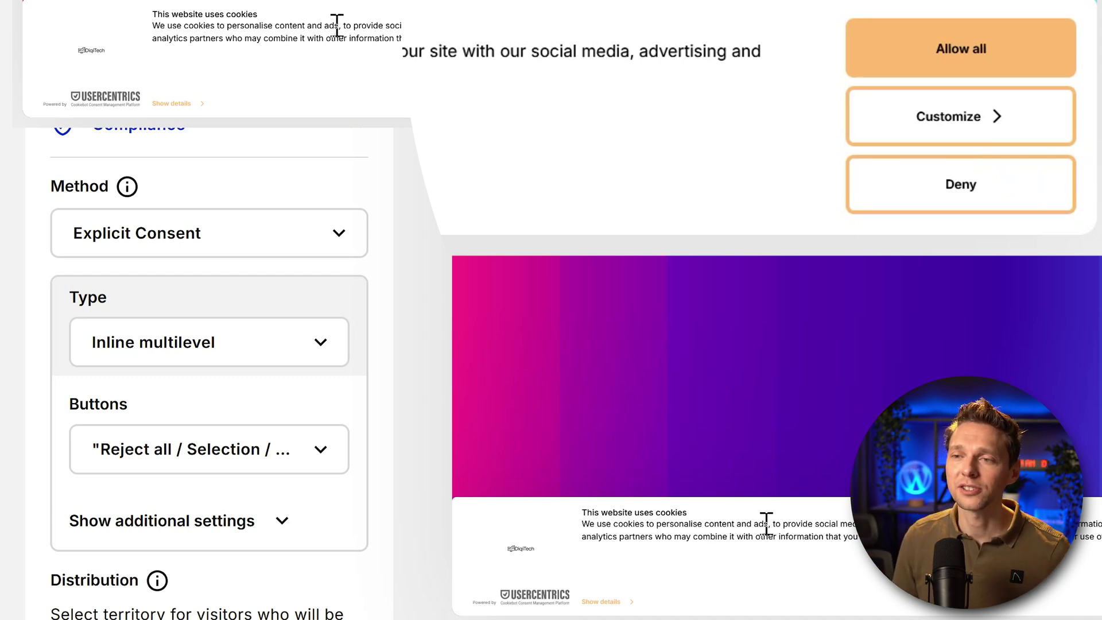
left_click(209, 342)
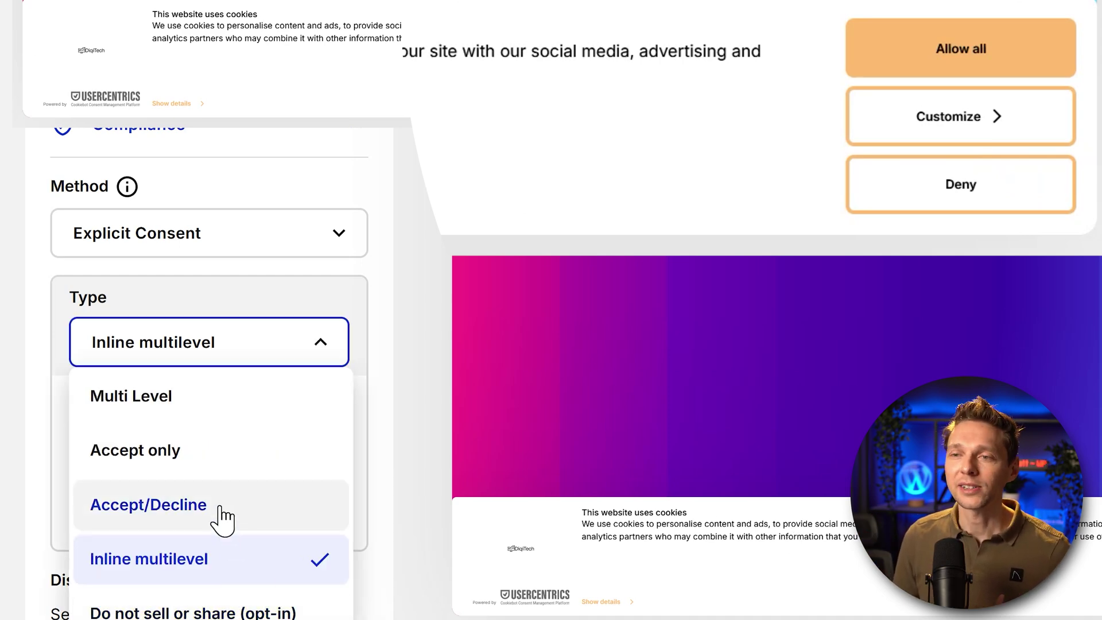
left_click(168, 409)
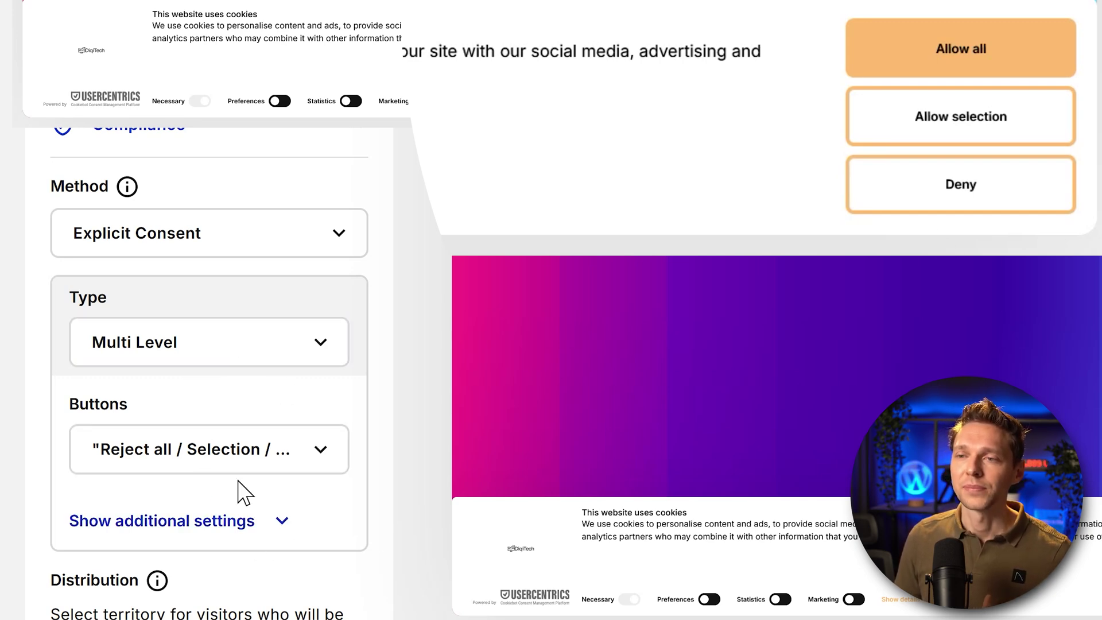
- Try the Allow all / Selection and single Ok button combinations
left_click(192, 454)
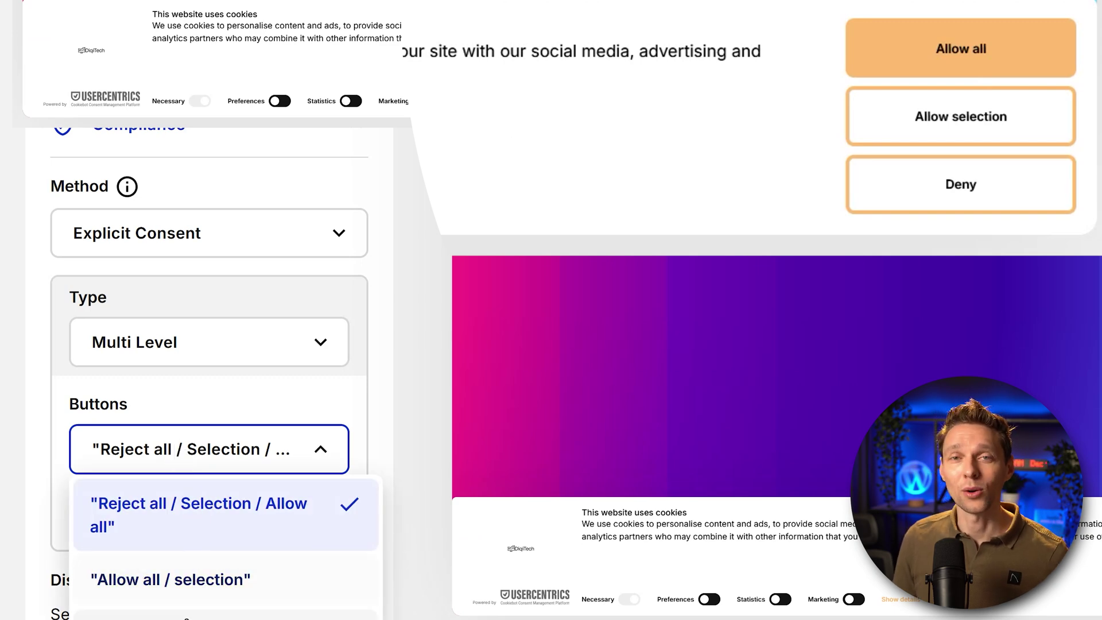
left_click(195, 581)
left_click(208, 468)
left_click(159, 615)
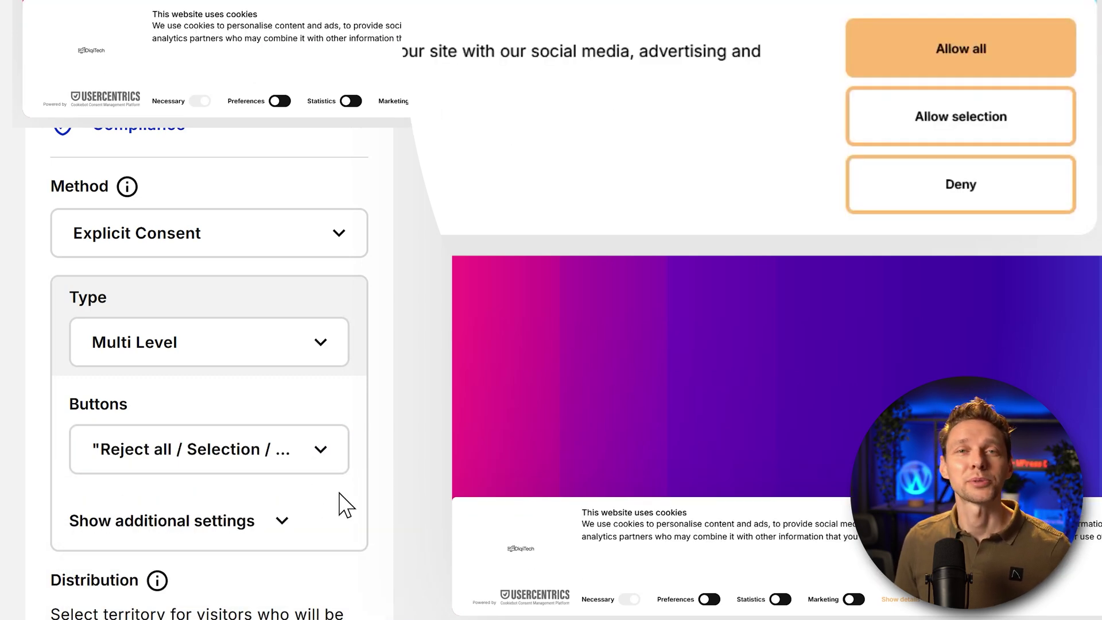
- Reveal additional settings and test pre-checking, then clearing, the Preferences, Statistics and Marketing defaults
scroll(382, 485, "down", 1)
left_click(247, 505)
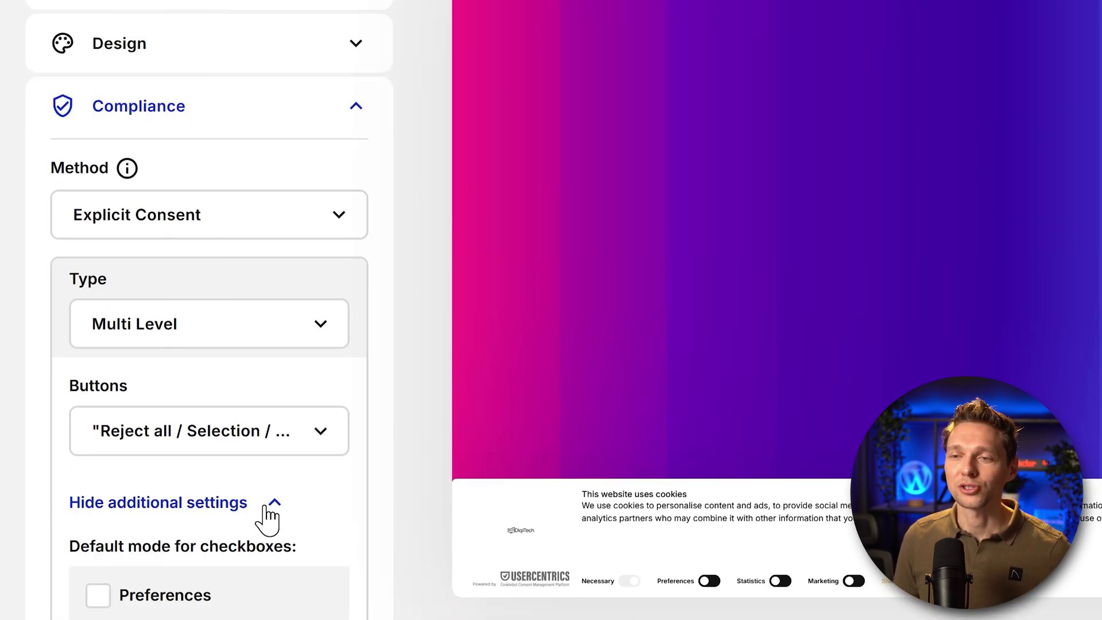
middle_click(382, 489)
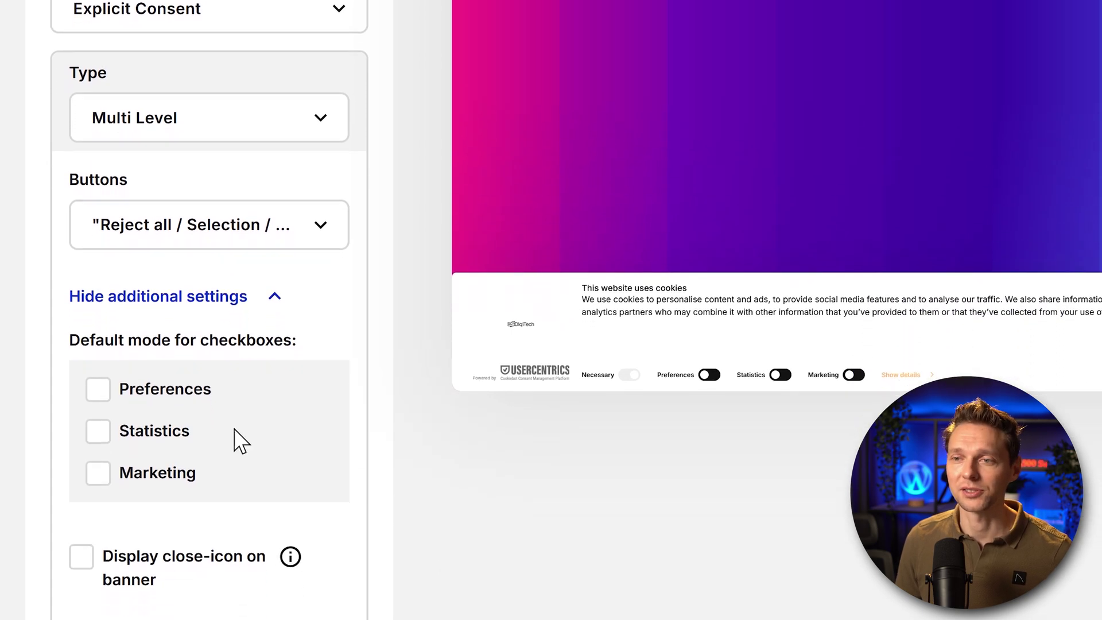
left_click(97, 390)
left_click(99, 435)
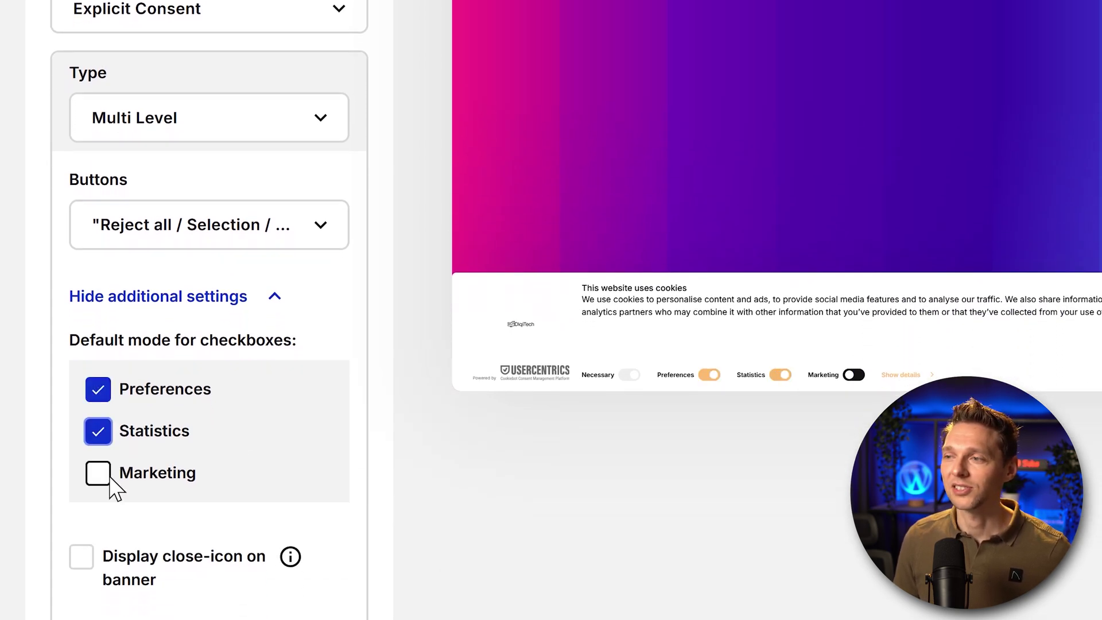
left_click(105, 477)
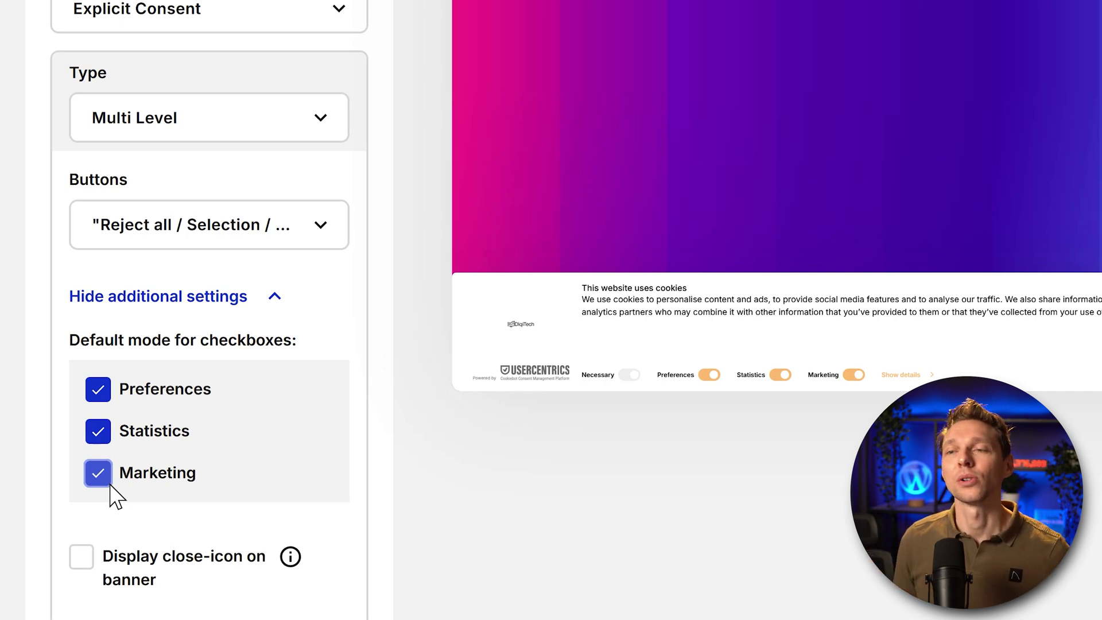
left_click(97, 473)
left_click(98, 432)
left_click(98, 390)
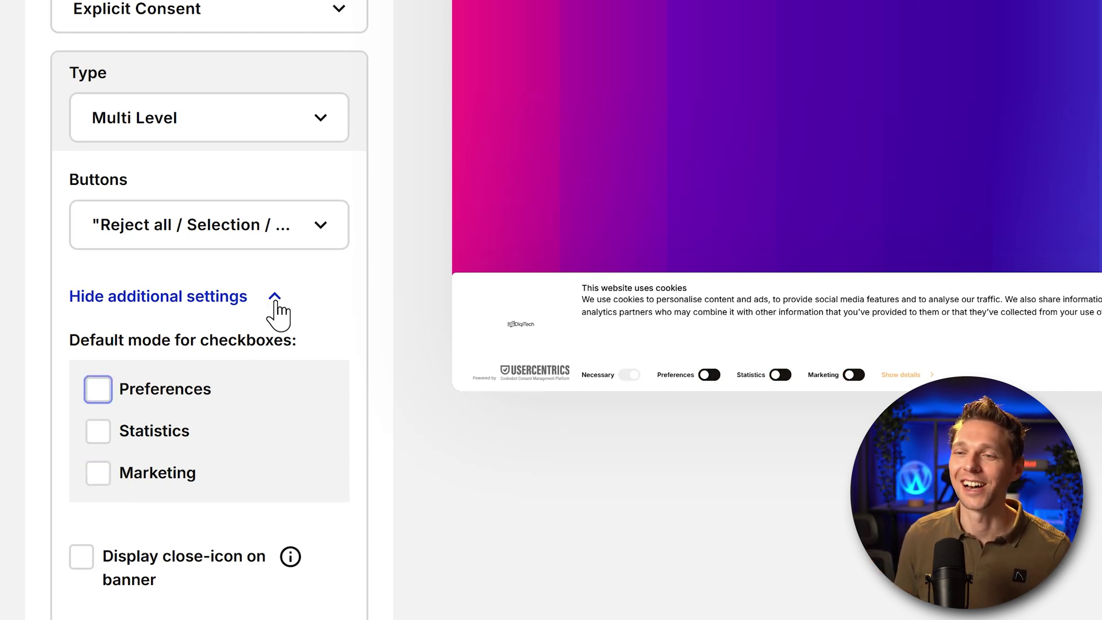
- Re-check the three defaults, leave them all unchecked, and toggle the banner's close icon
left_click(98, 390)
left_click(99, 433)
left_click(98, 474)
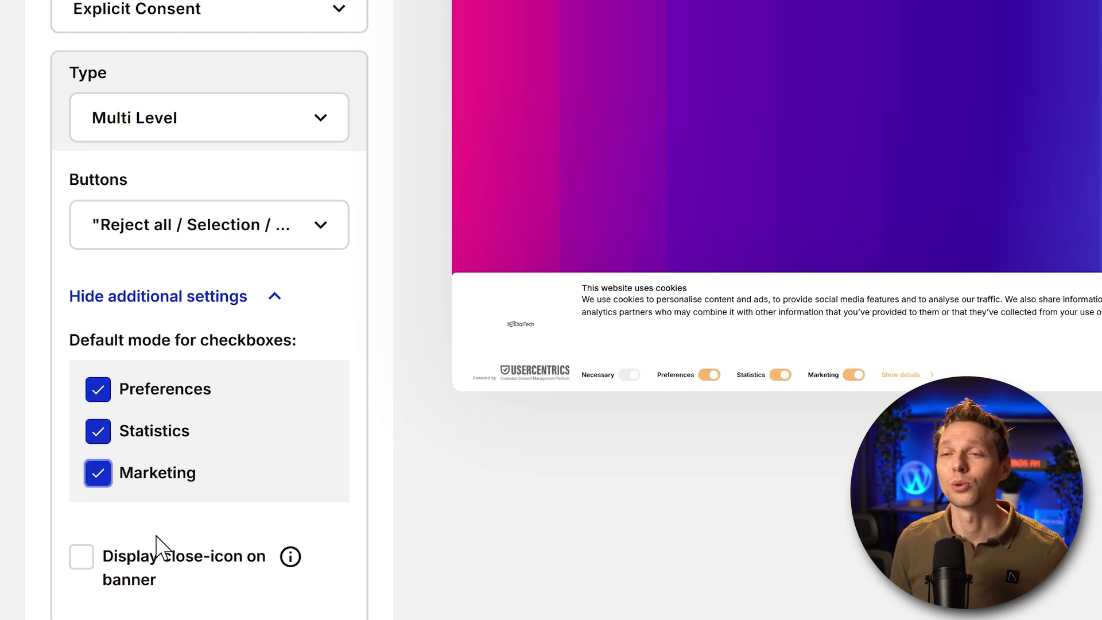
left_click(98, 392)
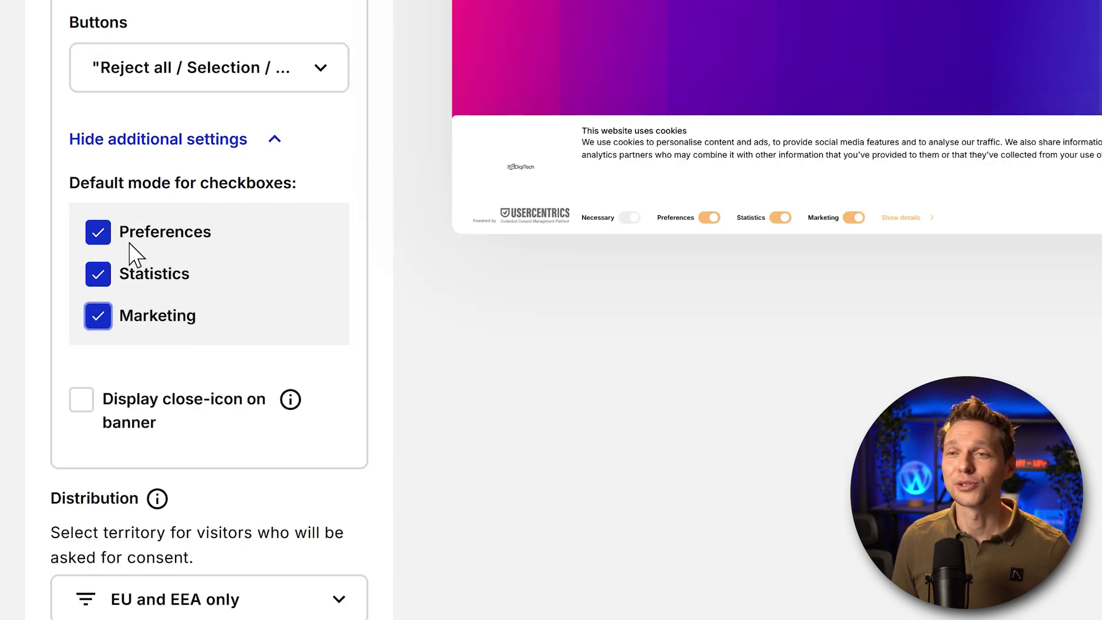
left_click(98, 232)
left_click(98, 316)
left_click(143, 282)
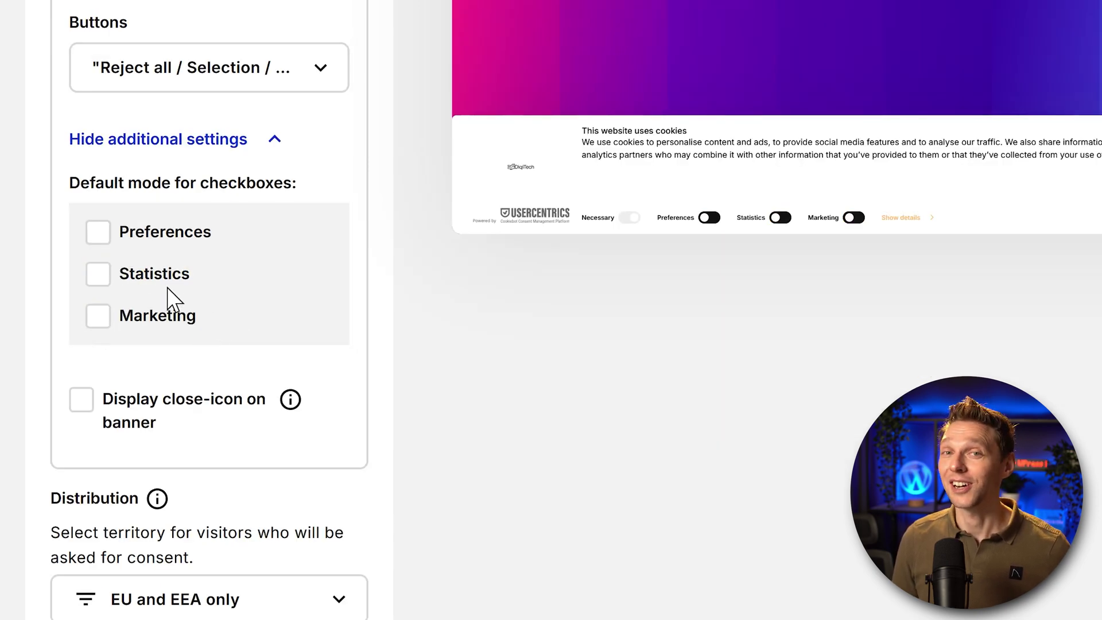
left_click(136, 407)
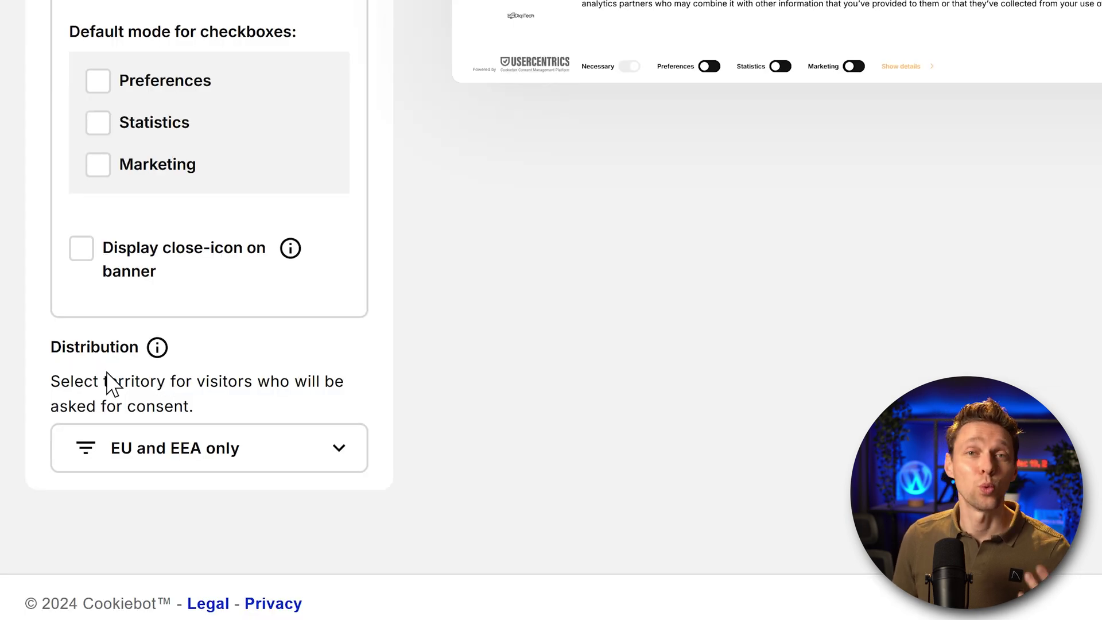
- Set consent Distribution to All visitors rather than EU and EEA only
left_click(336, 453)
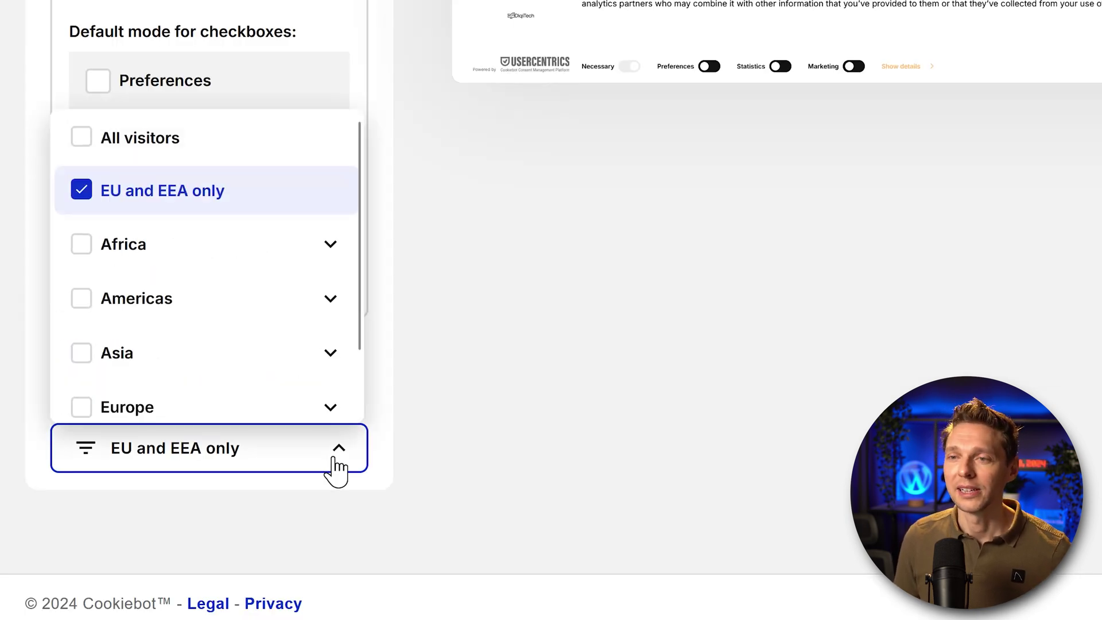
left_click(88, 140)
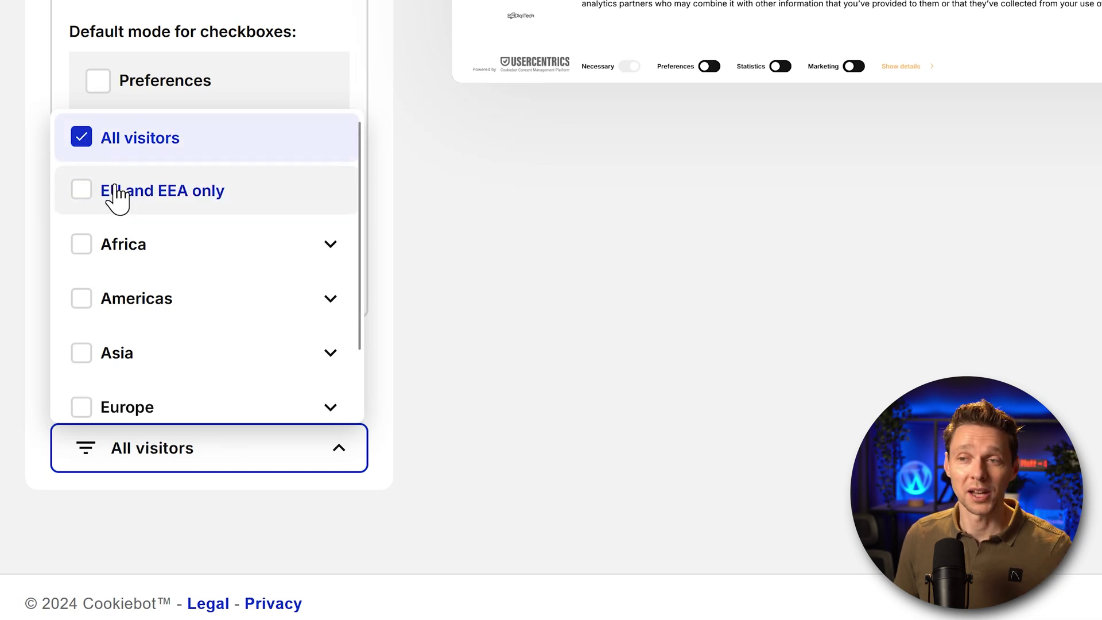
scroll(201, 325, "down", 1)
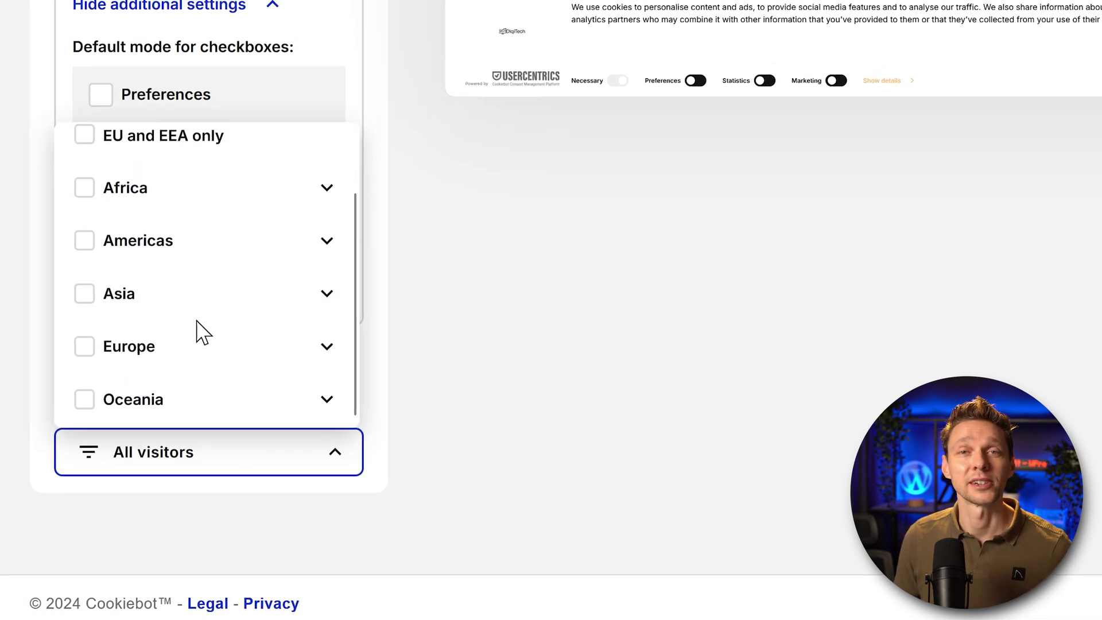
scroll(198, 339, "up", 1)
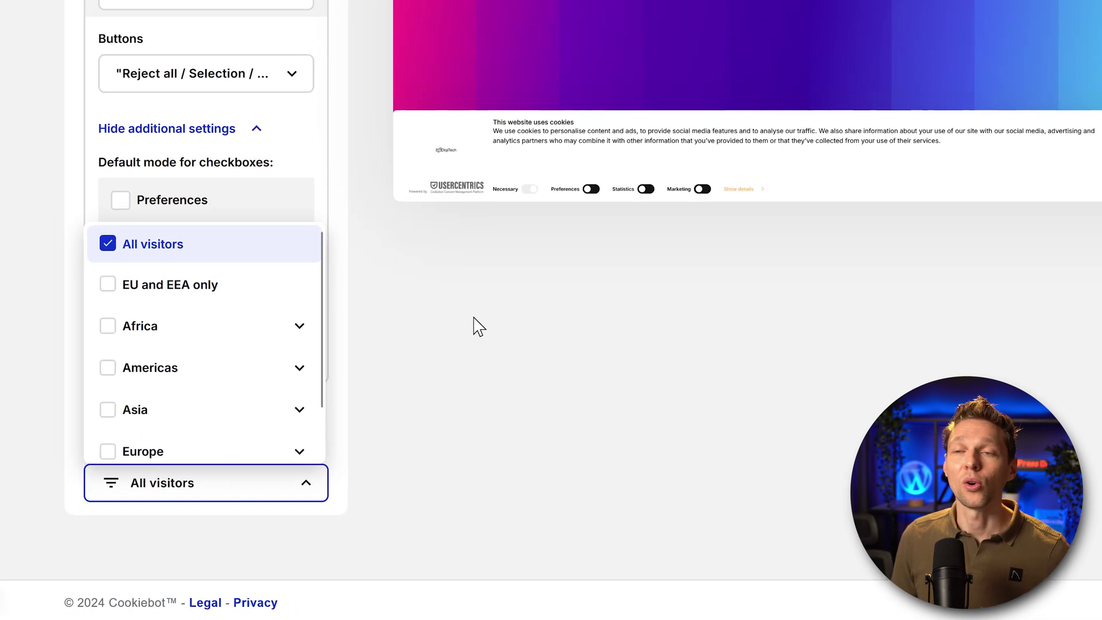
left_click(411, 362)
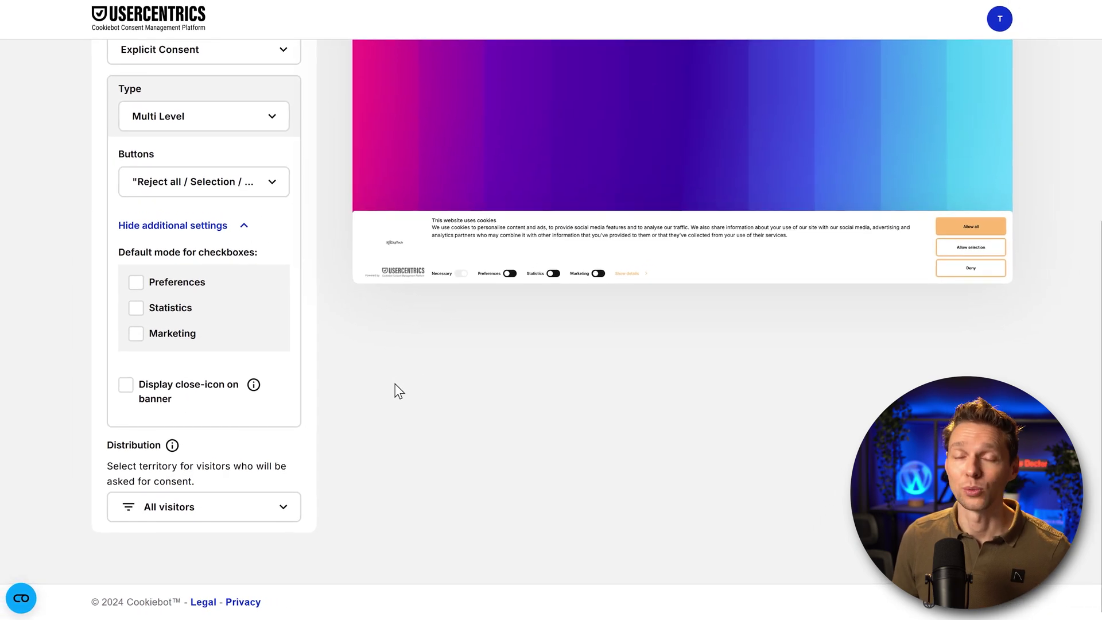
left_click(350, 452)
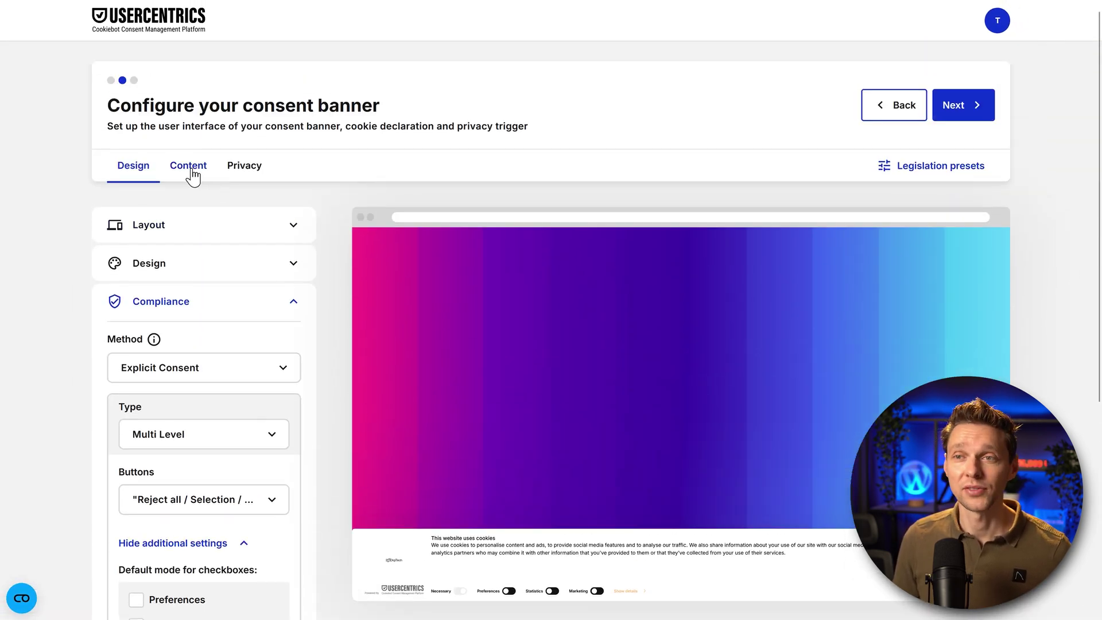
- In the Content tab, set the Dialog heading to 'We use cookies on this website'
left_click(190, 168)
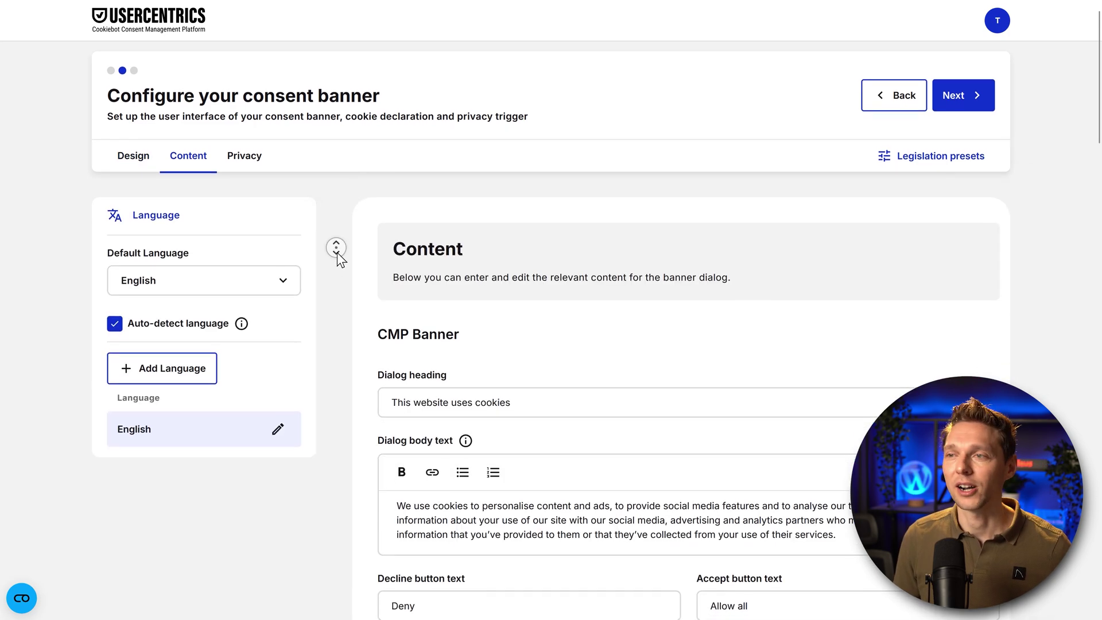
middle_click(336, 253)
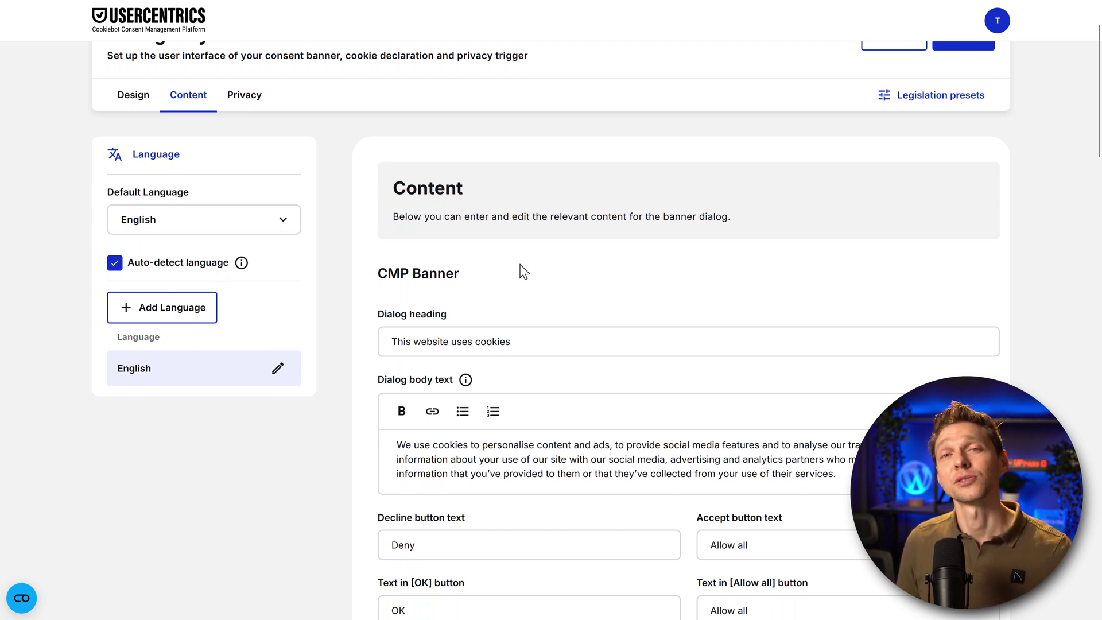
middle_click(544, 259)
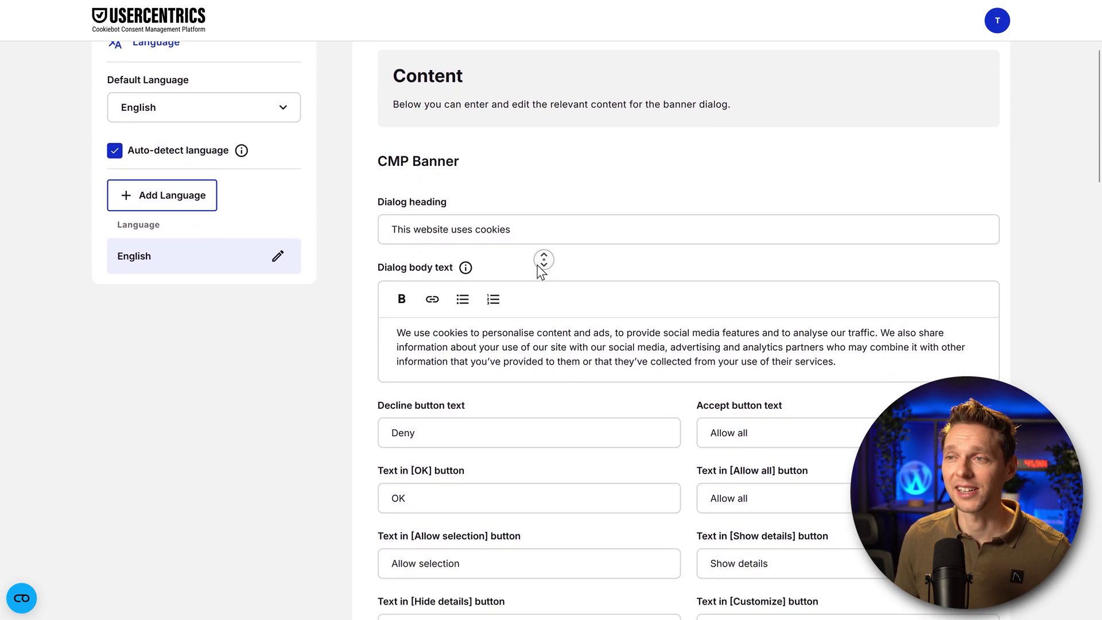
left_click(541, 273)
left_click(438, 229)
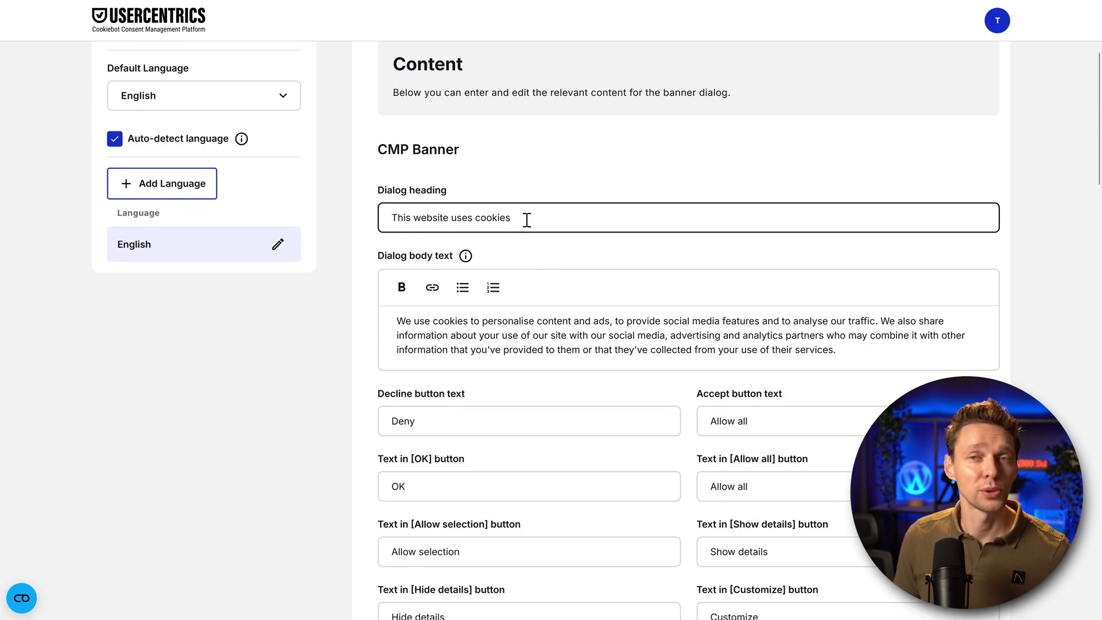
left_click_drag(527, 220, 425, 235)
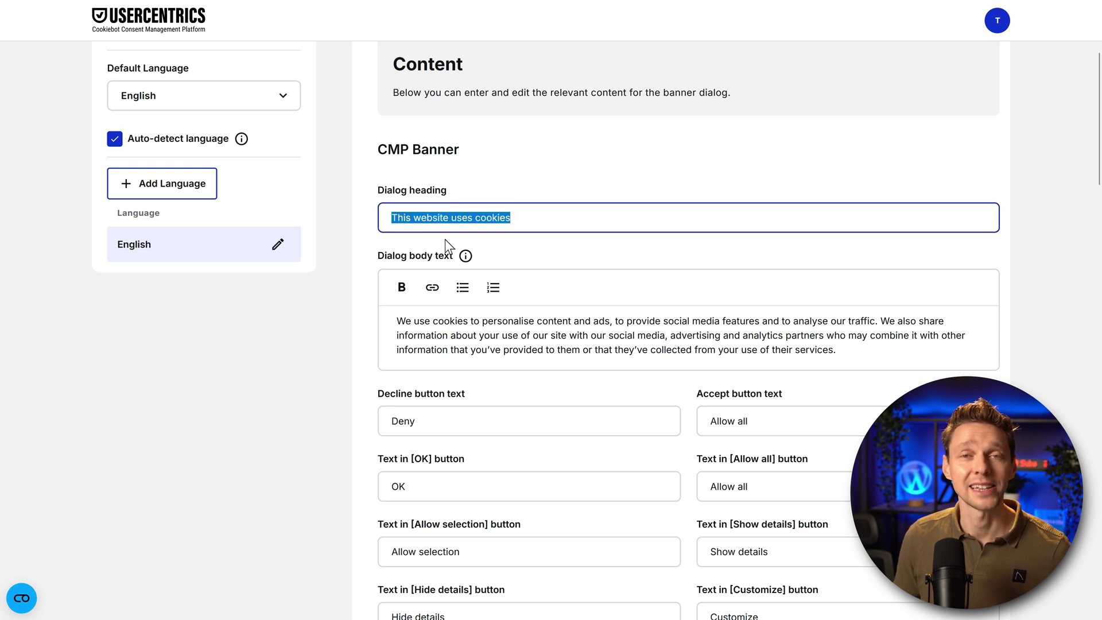
type("Here, take a free cookie!")
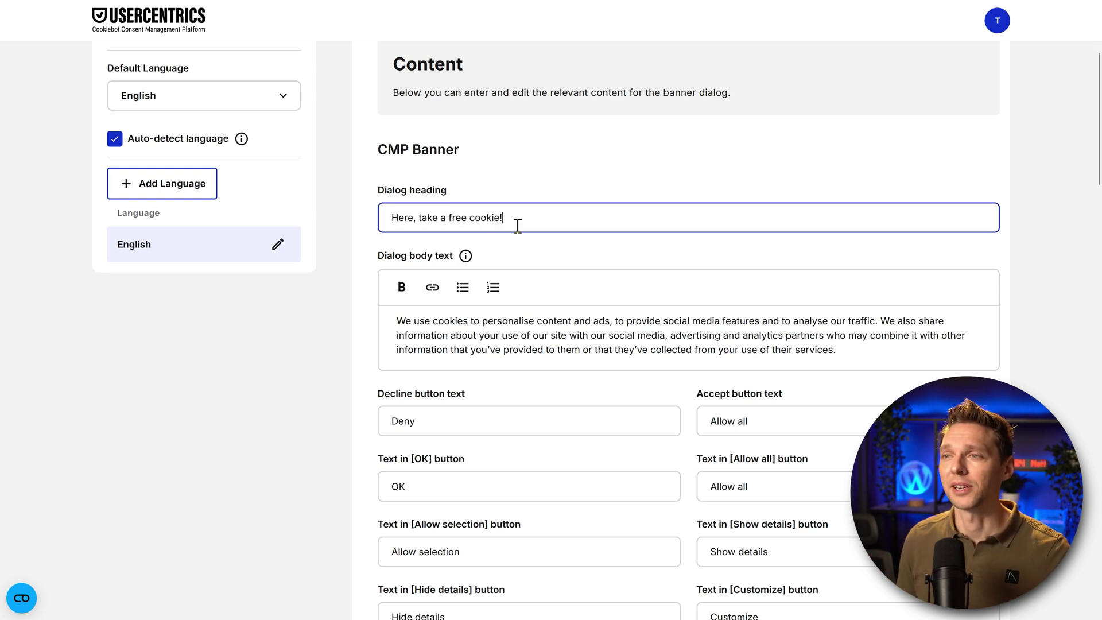
key("ctrl+z")
left_click(556, 220)
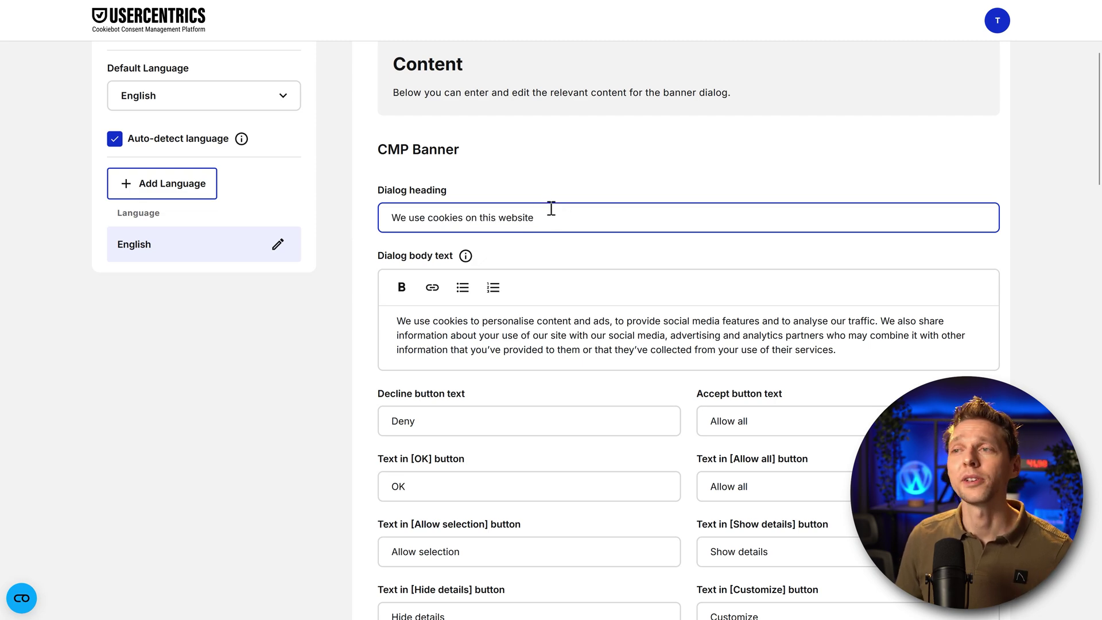
- Rewrite the Dialog body text to begin 'To have a good functioning website, cart and checkout page…'
key("ctrl+a")
left_click(570, 194)
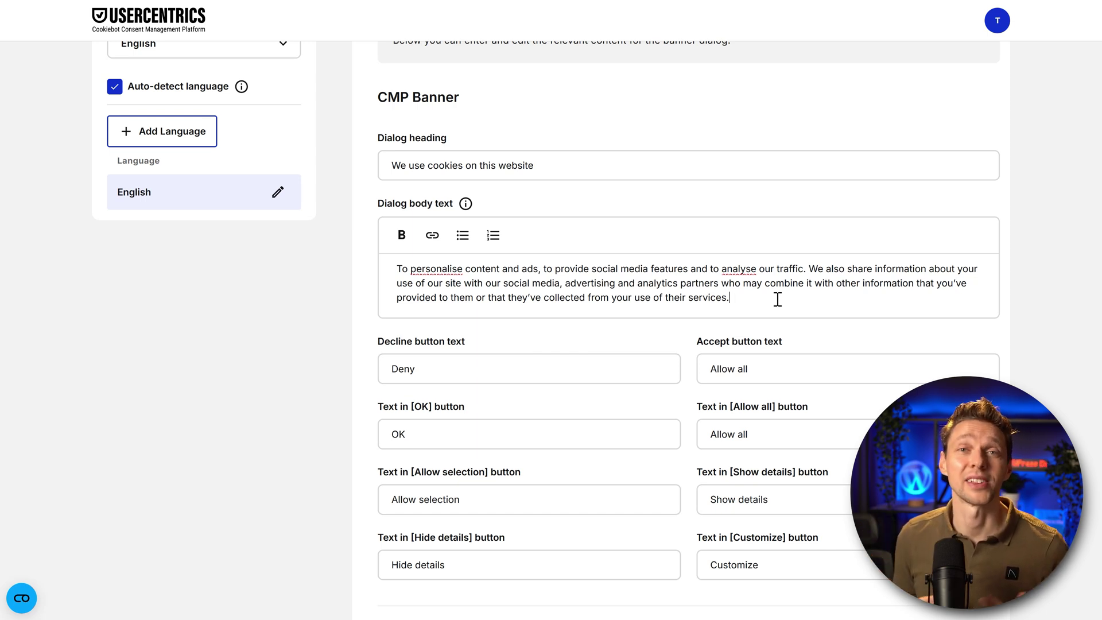
key("ctrl+Home")
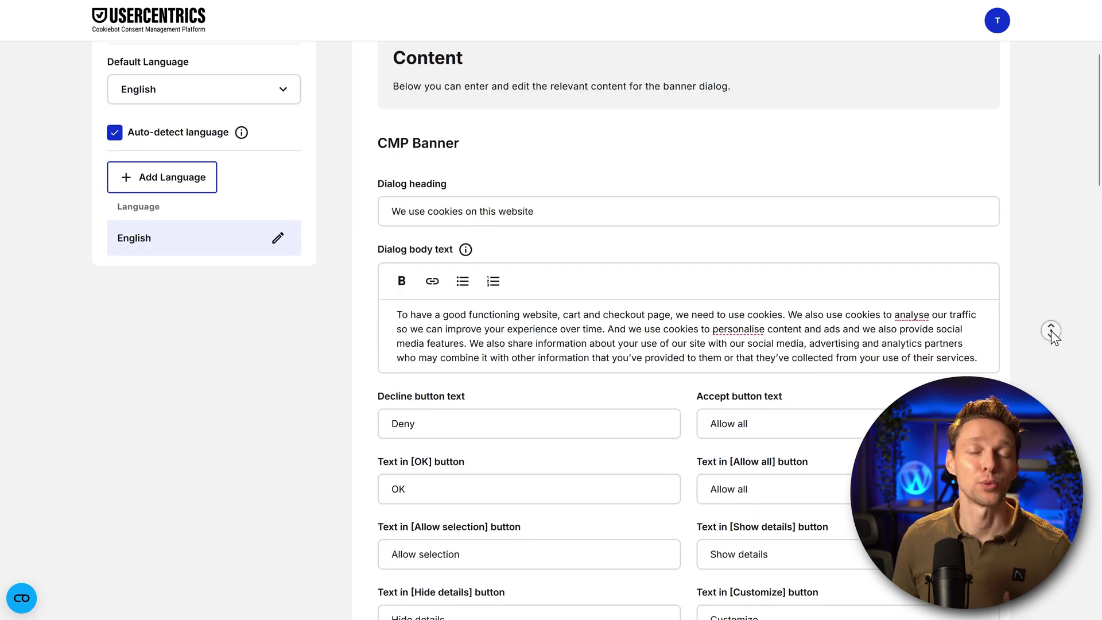
scroll(1052, 329, "down", 1)
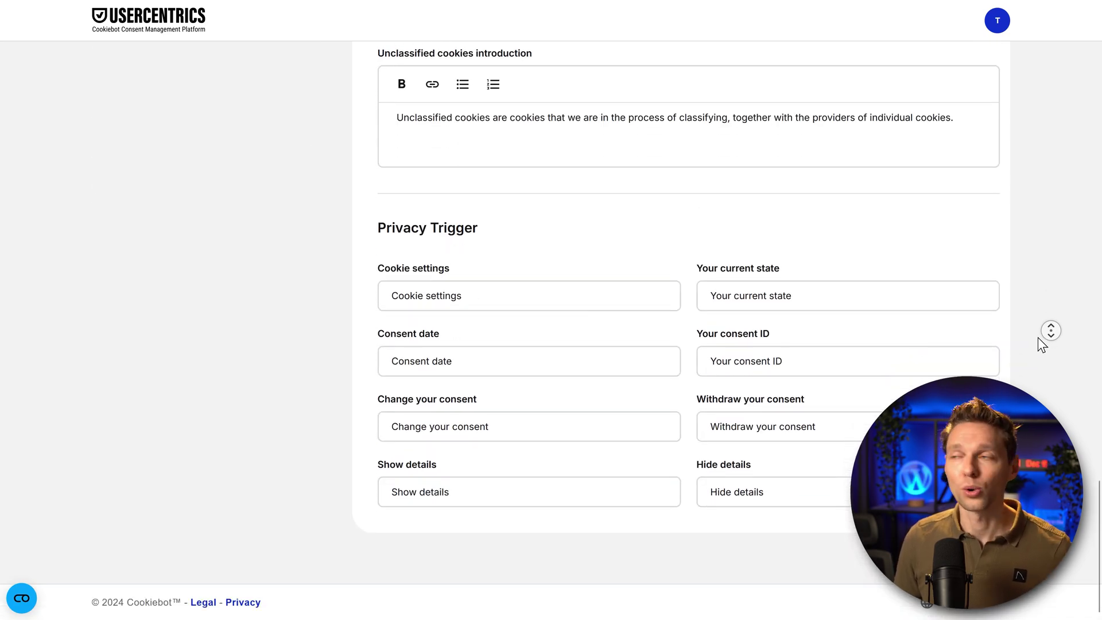
left_click(1047, 282)
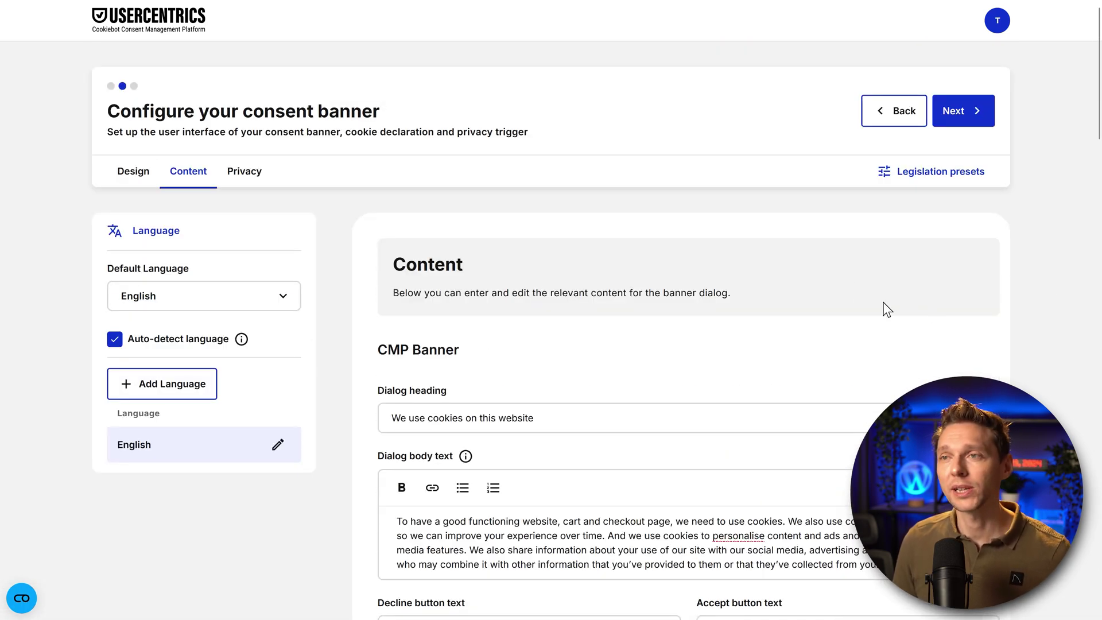
- Give the privacy trigger icon a custom orange colour
left_click(245, 180)
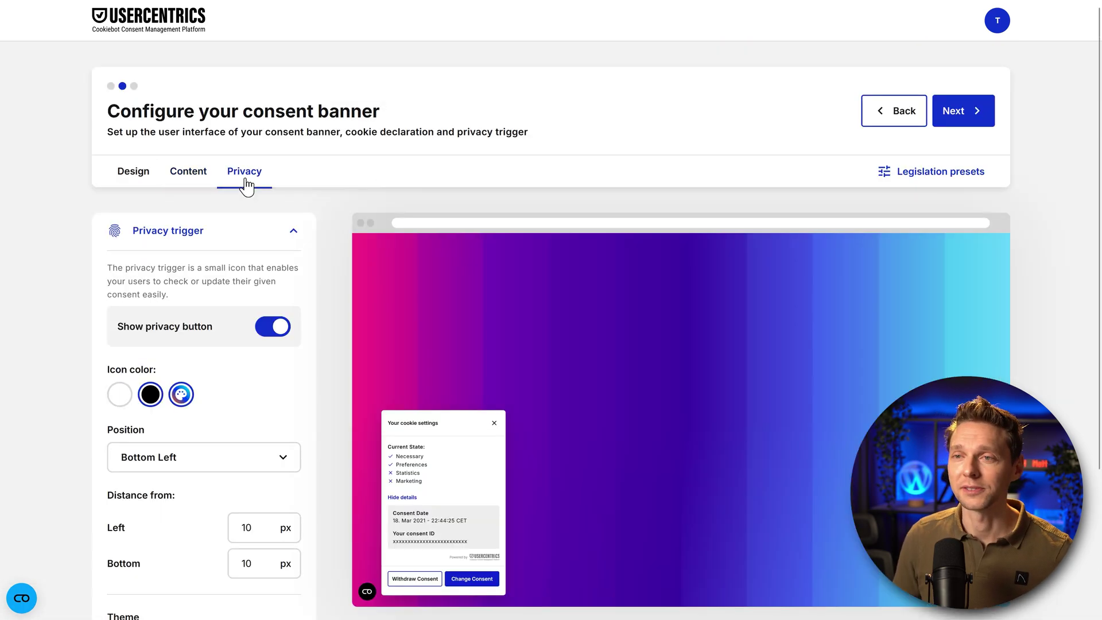
middle_click(346, 232)
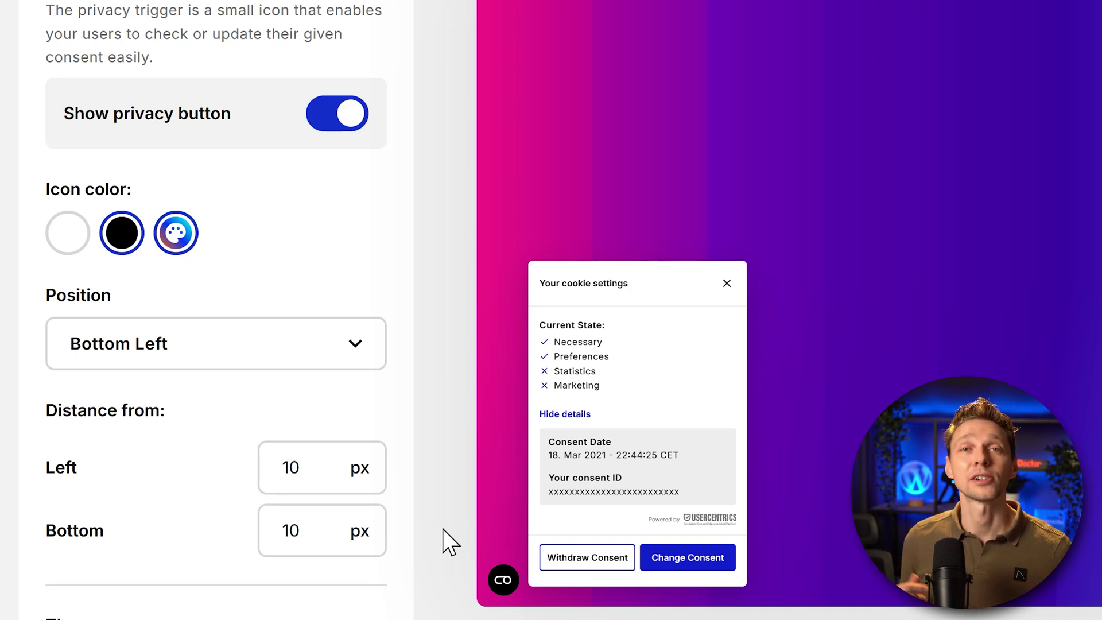
scroll(451, 540, "down", 1)
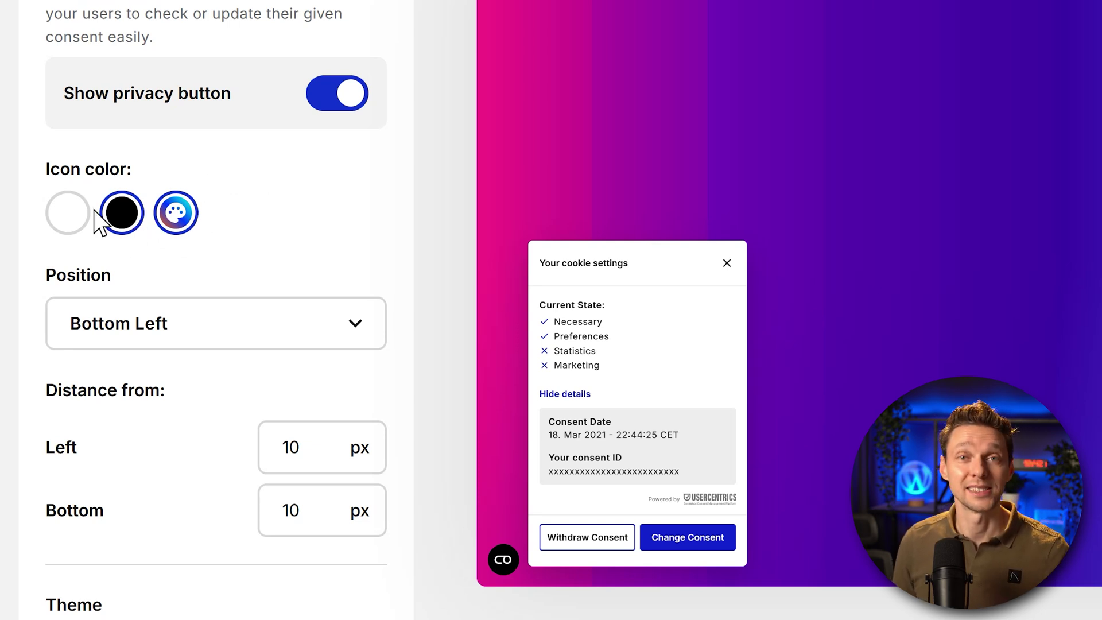
left_click(176, 213)
- Try Bottom Right and Top Left positions, then place the trigger Bottom Left with 10 px offsets
scroll(437, 74, "down", 3)
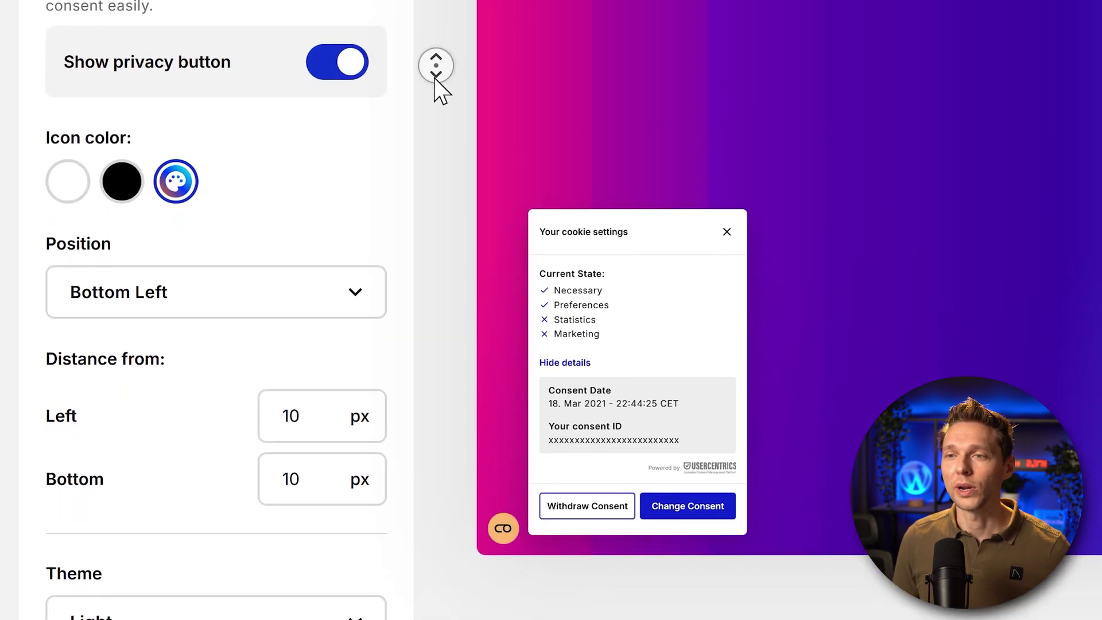
left_click(267, 267)
left_click(132, 370)
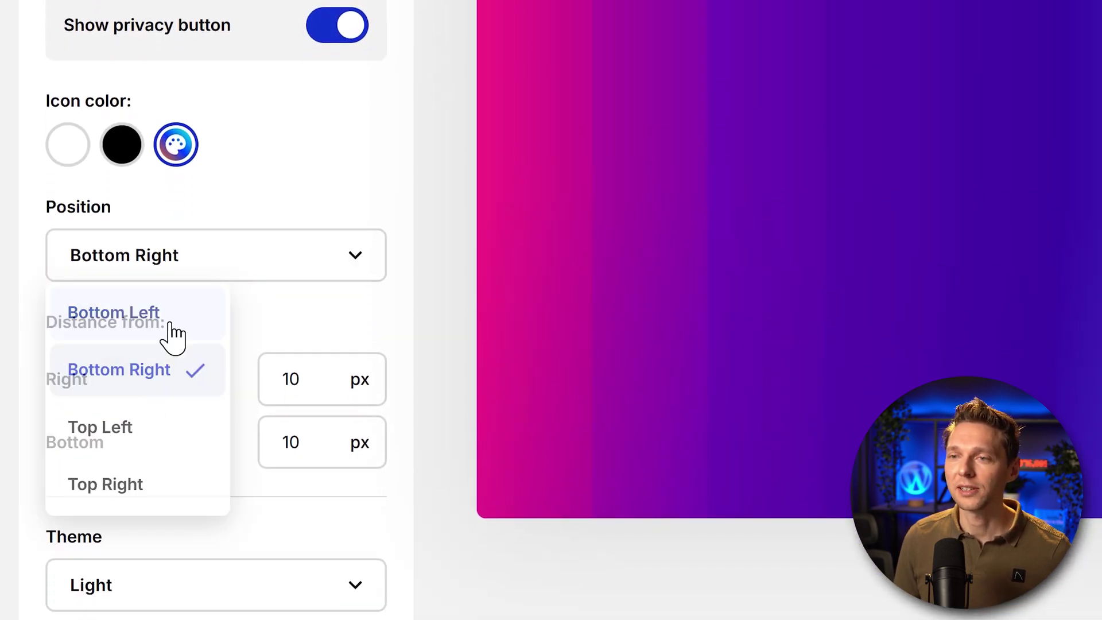
left_click(176, 267)
left_click(135, 429)
left_click(170, 275)
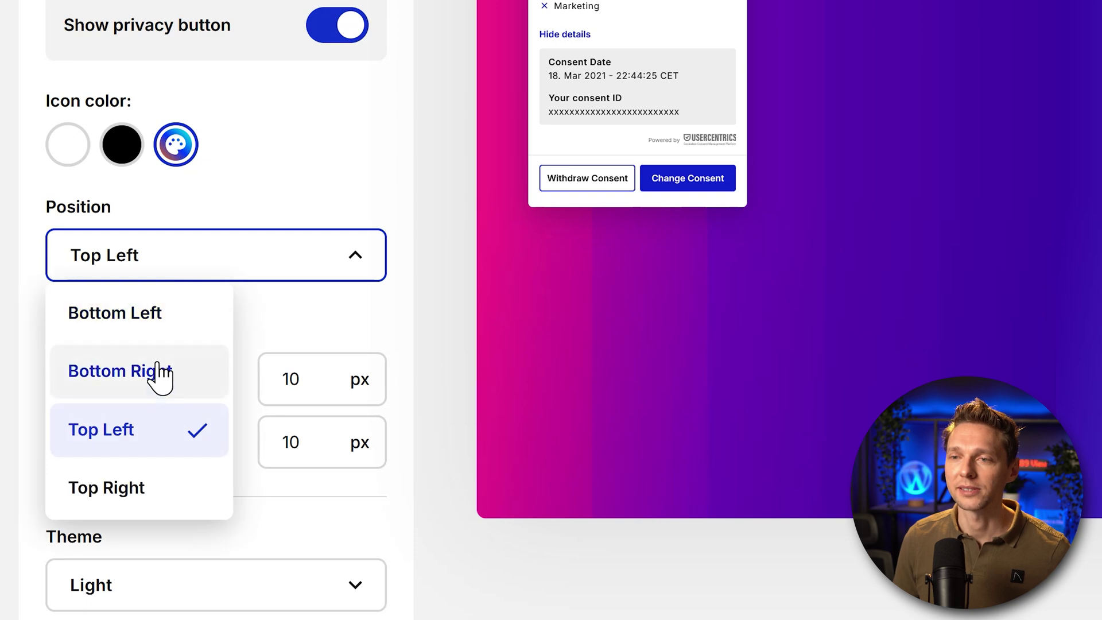
left_click(153, 316)
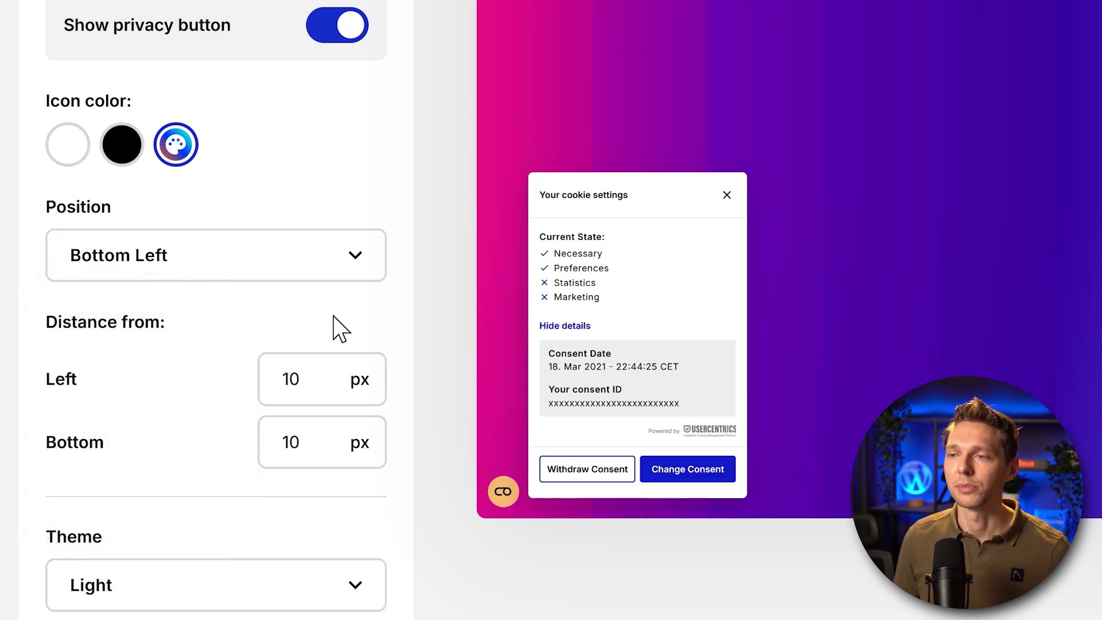
middle_click(199, 367)
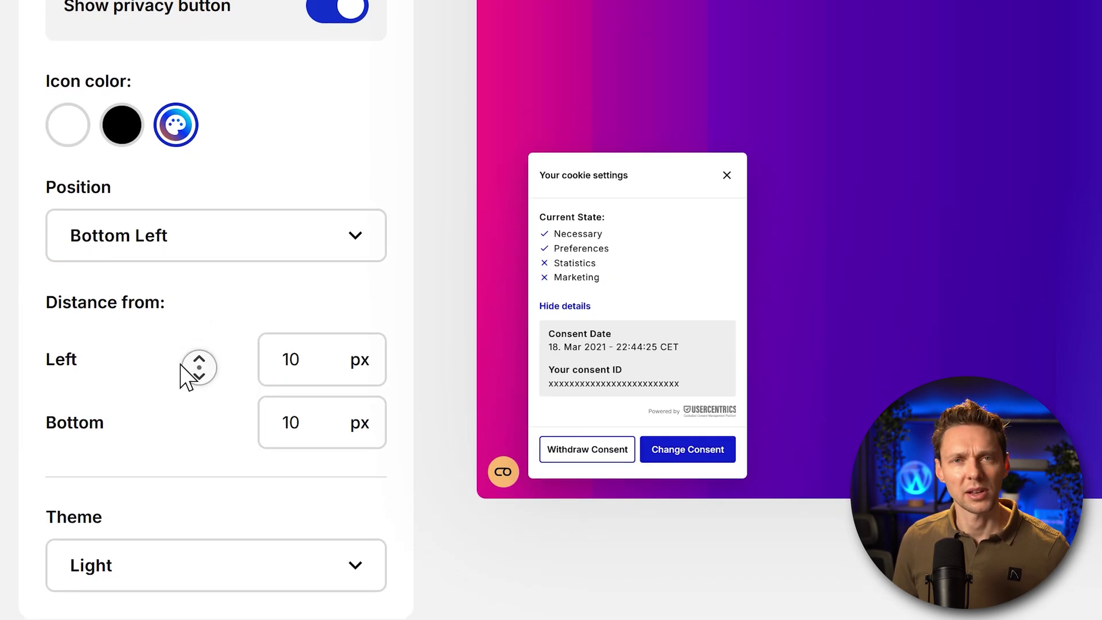
middle_click(198, 388)
scroll(420, 473, "down", 2)
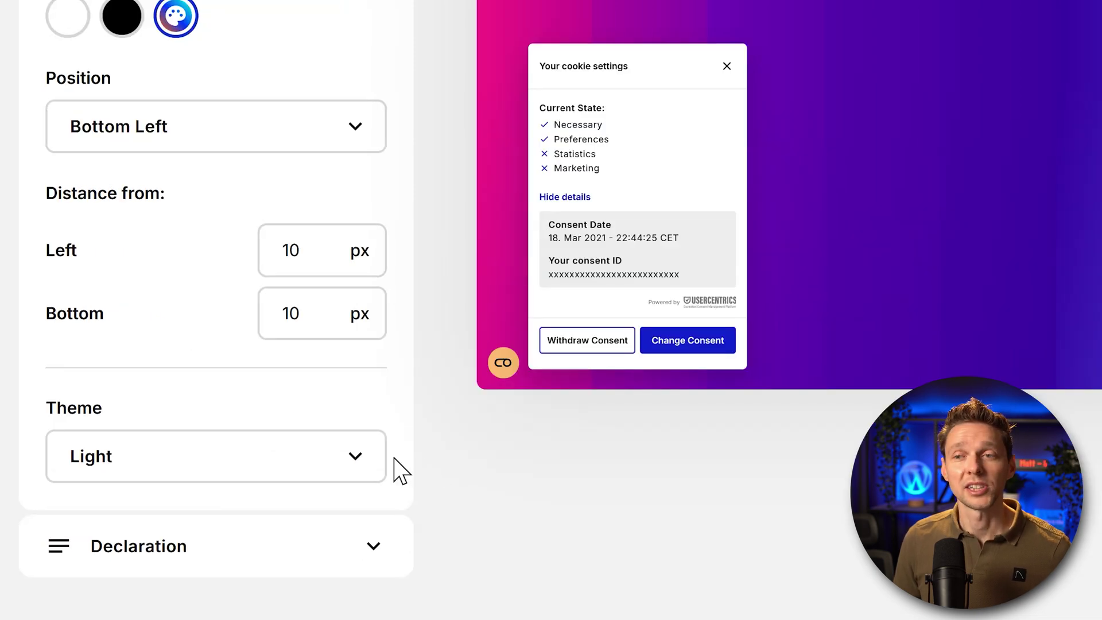
- Switch the banner theme to Custom and review its orange highlight and button colours
left_click(343, 461)
left_click(171, 600)
middle_click(423, 426)
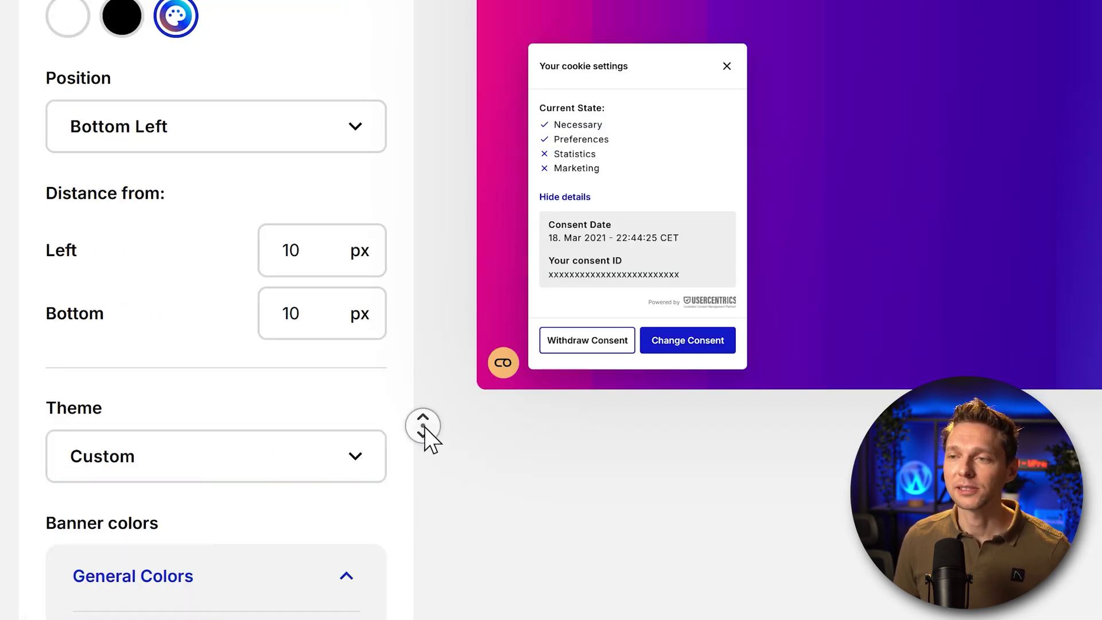
middle_click(430, 466)
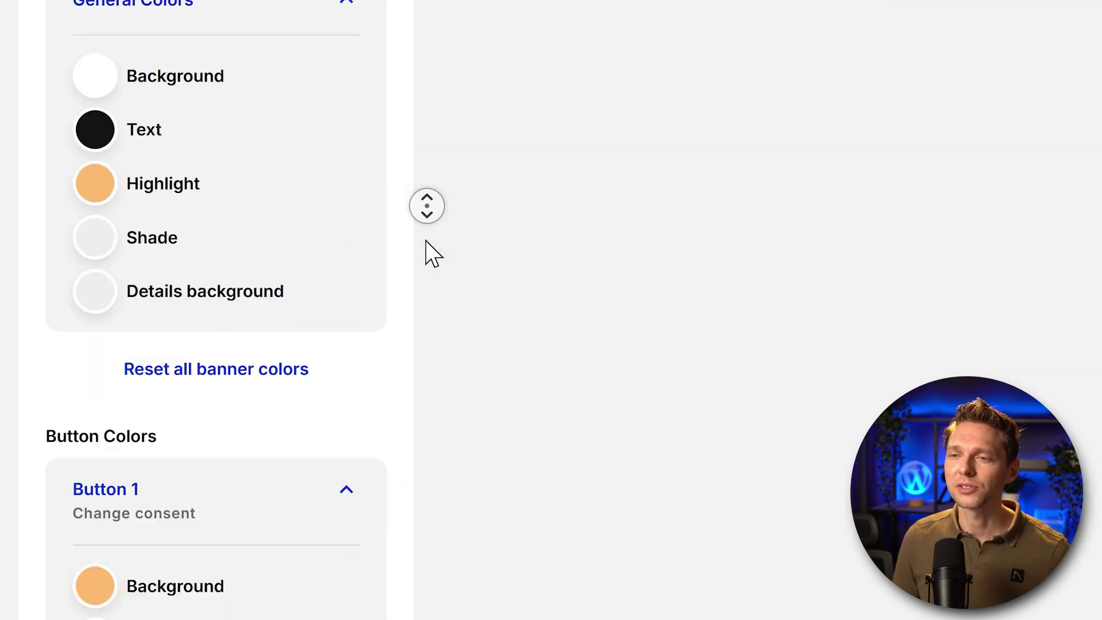
middle_click(425, 240)
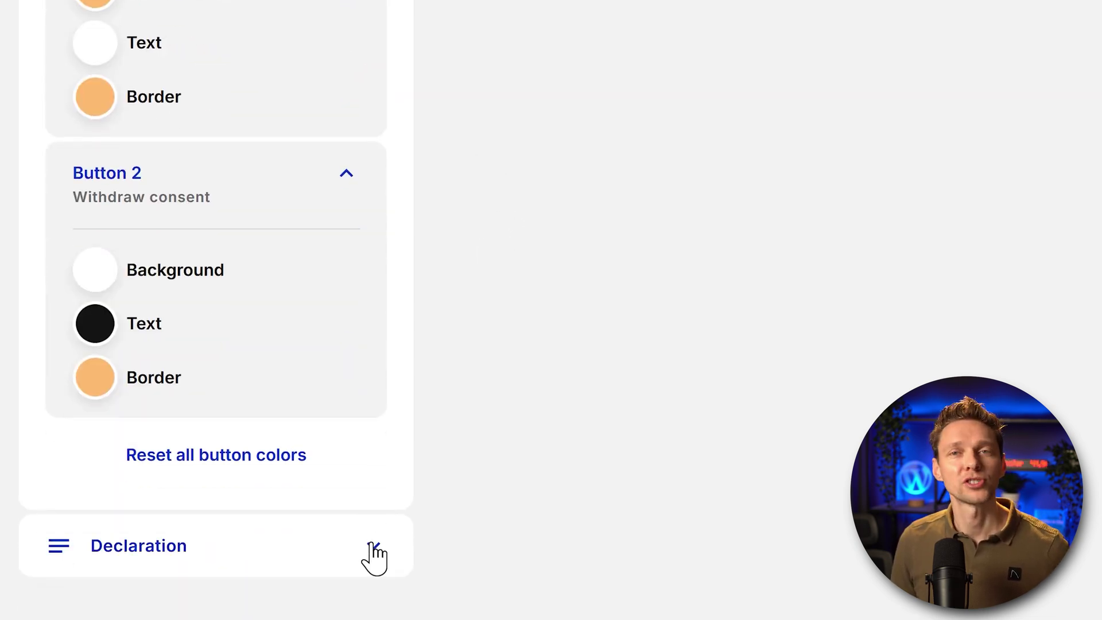
- Keep the Default declaration template and advance to the Implementation step
left_click(372, 547)
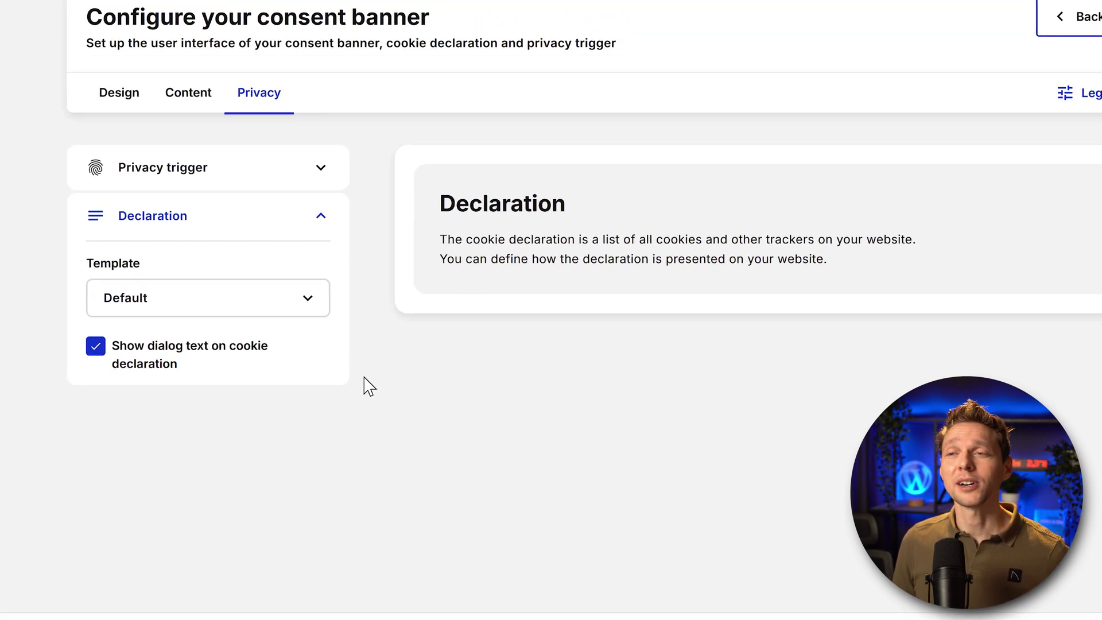
left_click(304, 298)
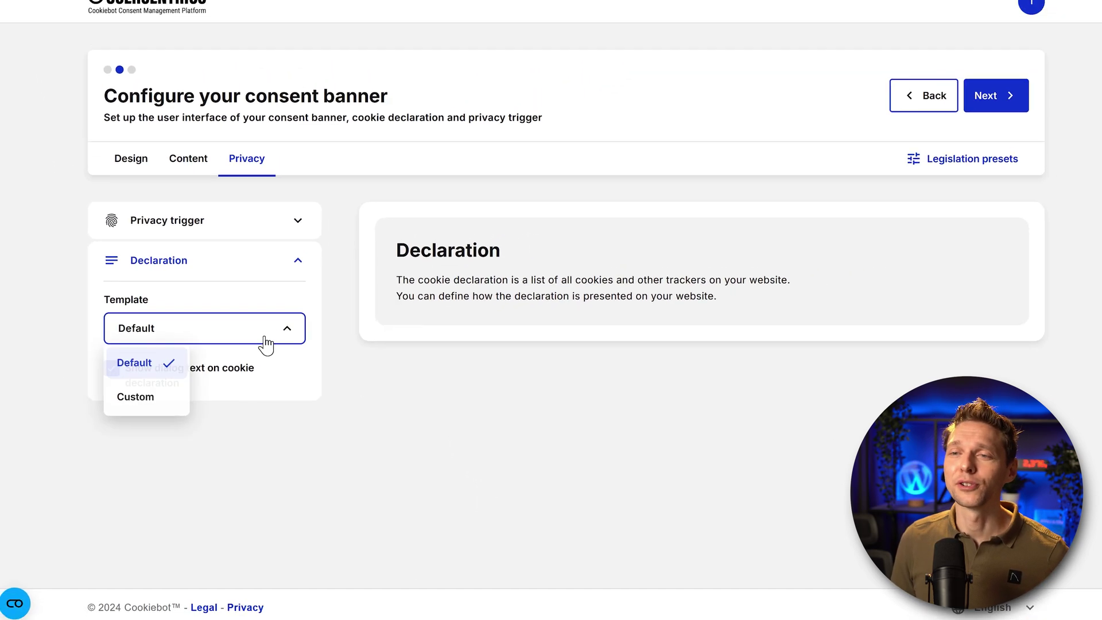
left_click(144, 395)
middle_click(765, 244)
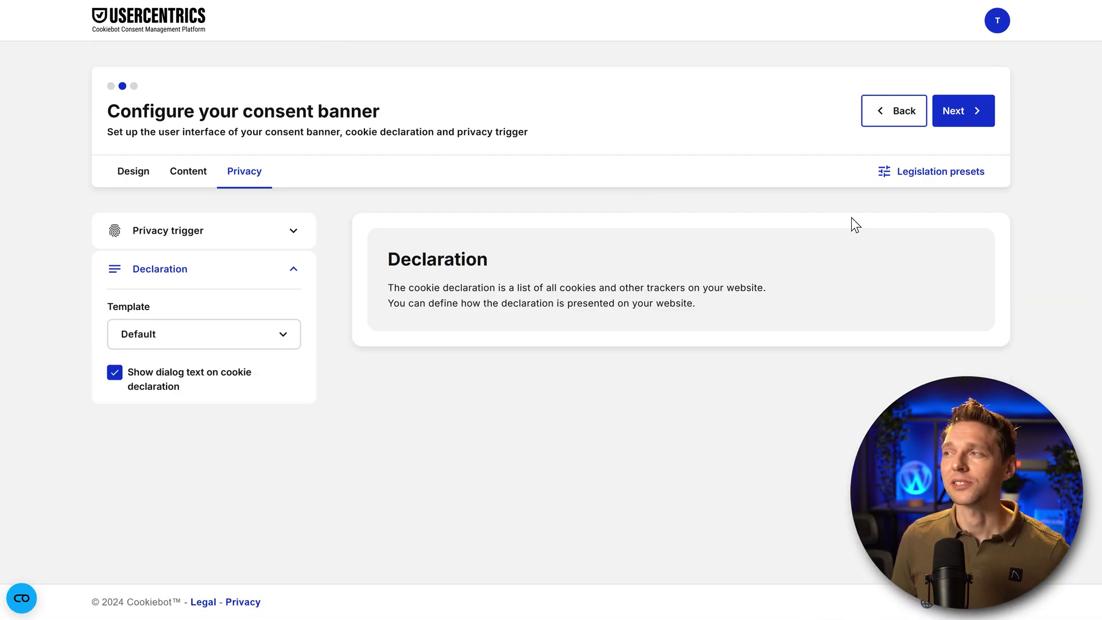
left_click(977, 123)
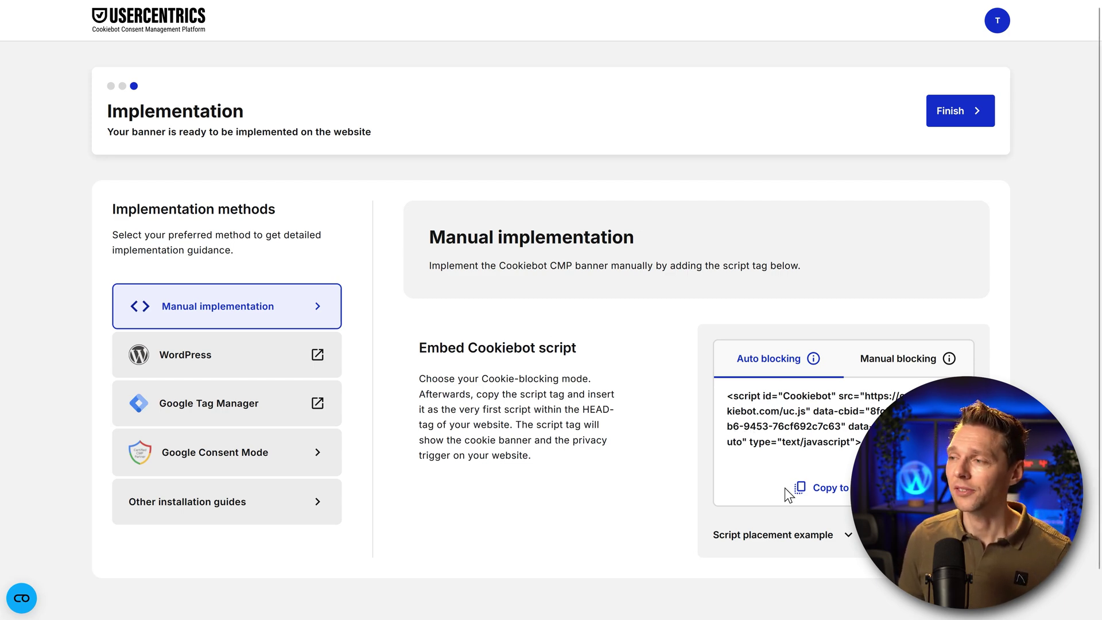
- Copy the Cookiebot script tag and start a new Elementor custom code snippet titled 'Cookiebot'
left_click(821, 495)
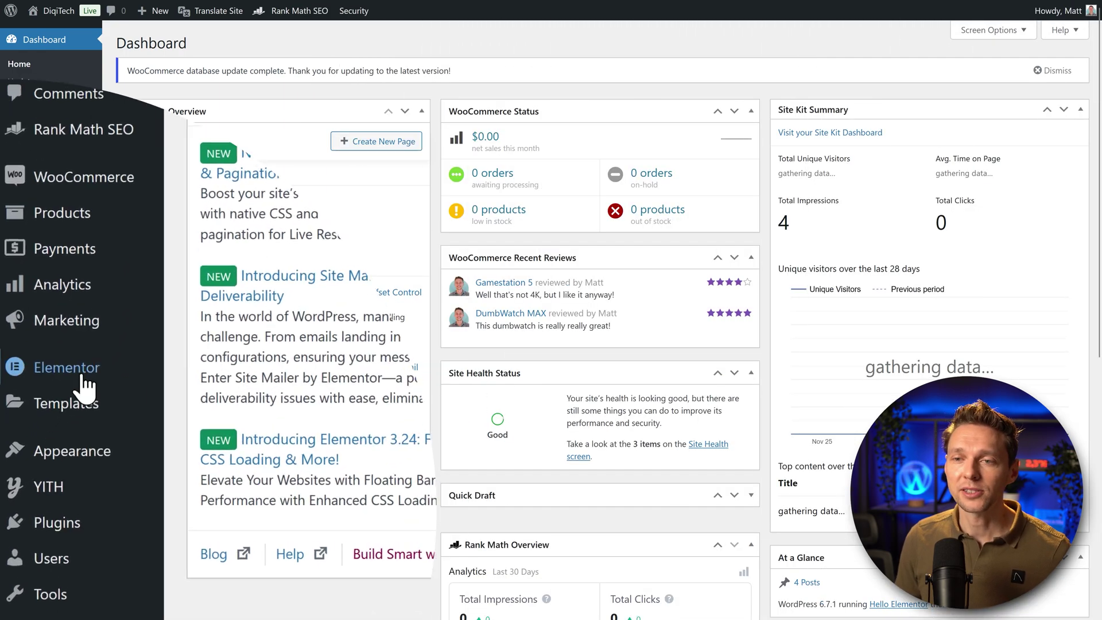
mouse_move(43, 424)
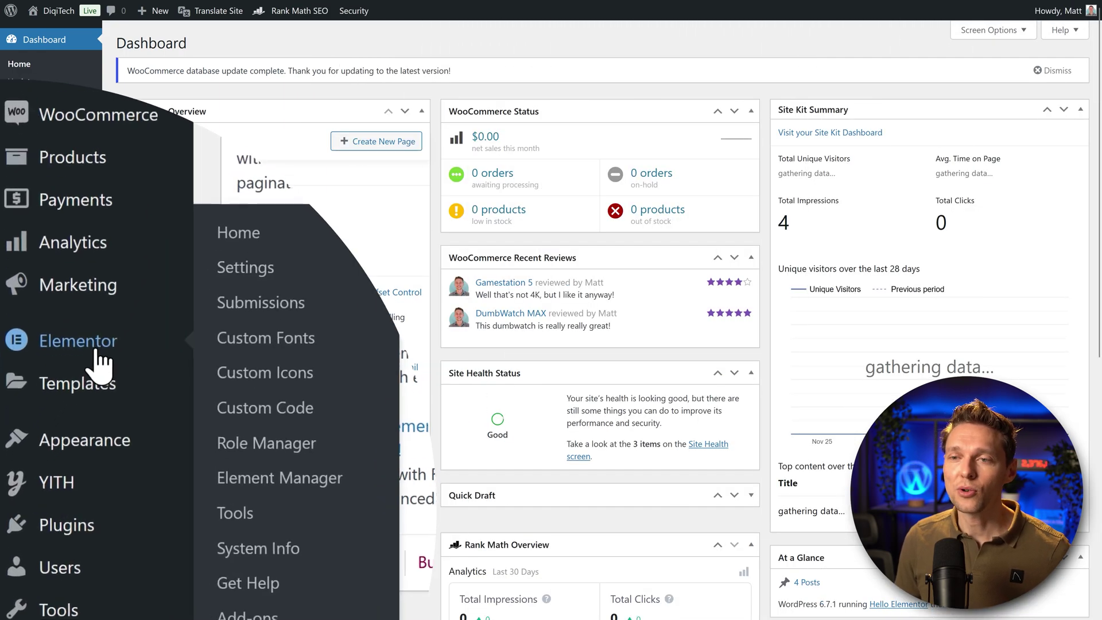
left_click(278, 404)
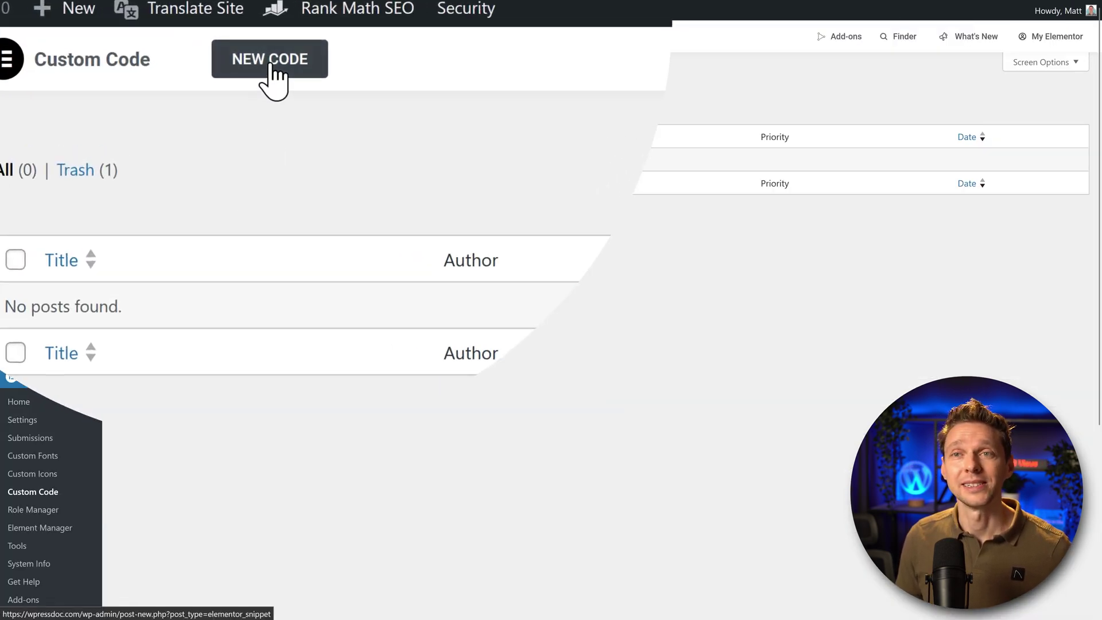
left_click(271, 63)
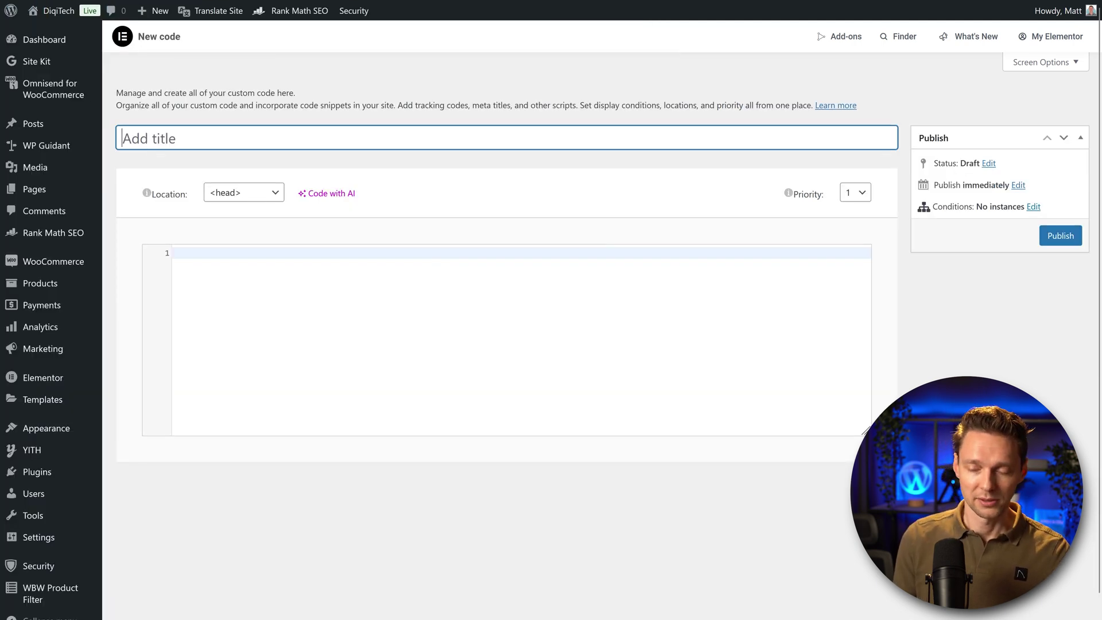
type("Cookiebot")
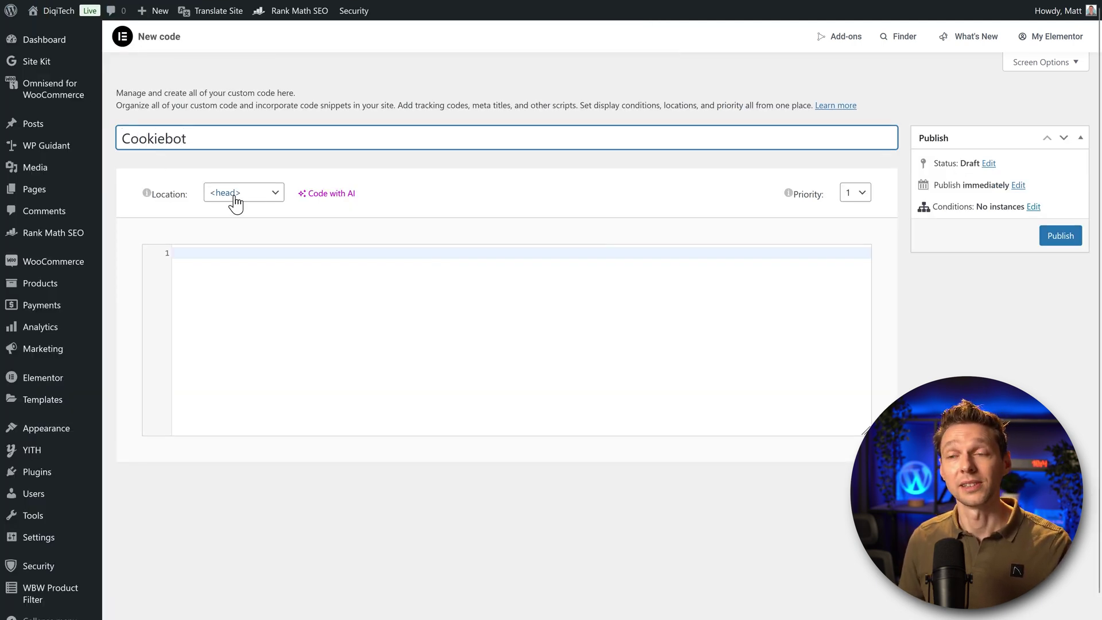
- Paste the script into the snippet and publish it for the Entire Site
left_click(215, 261)
right_click(193, 257)
left_click(209, 354)
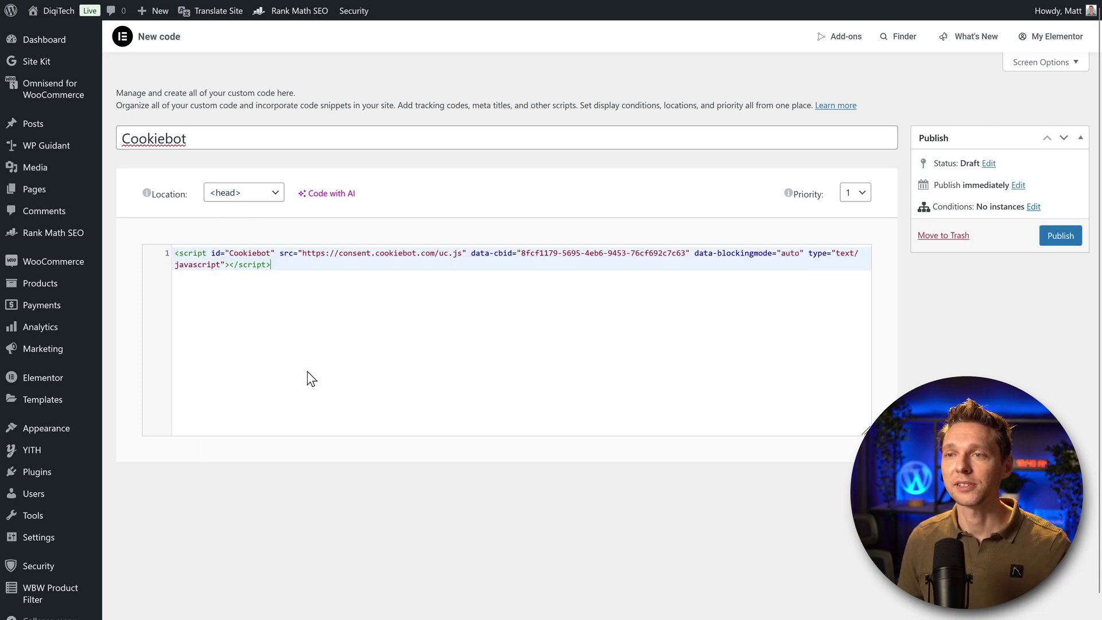
left_click(1053, 246)
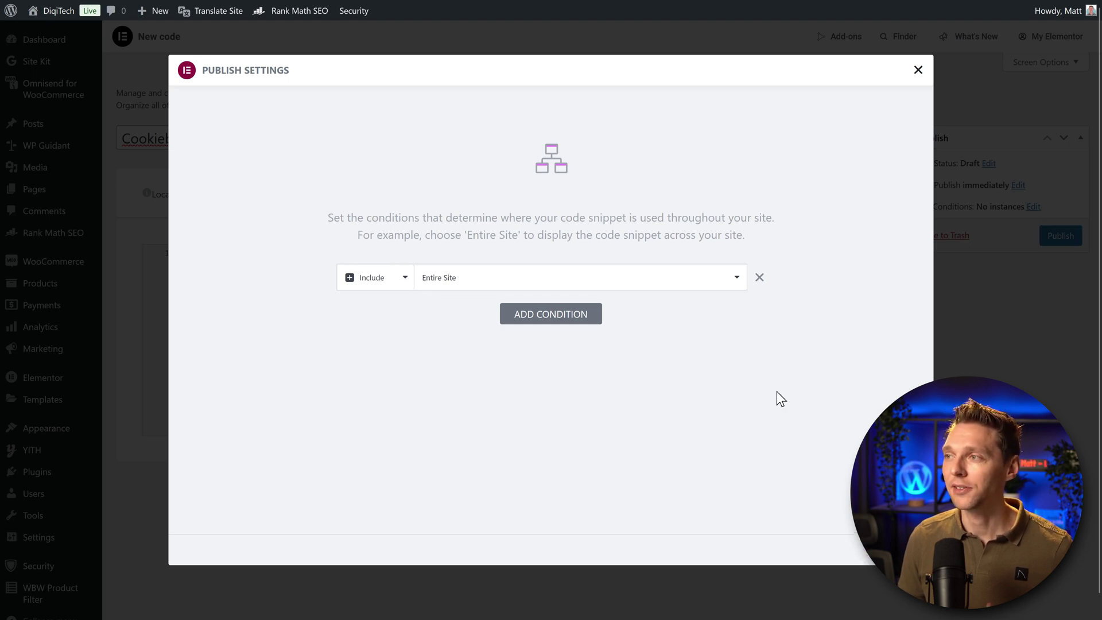
left_click(857, 550)
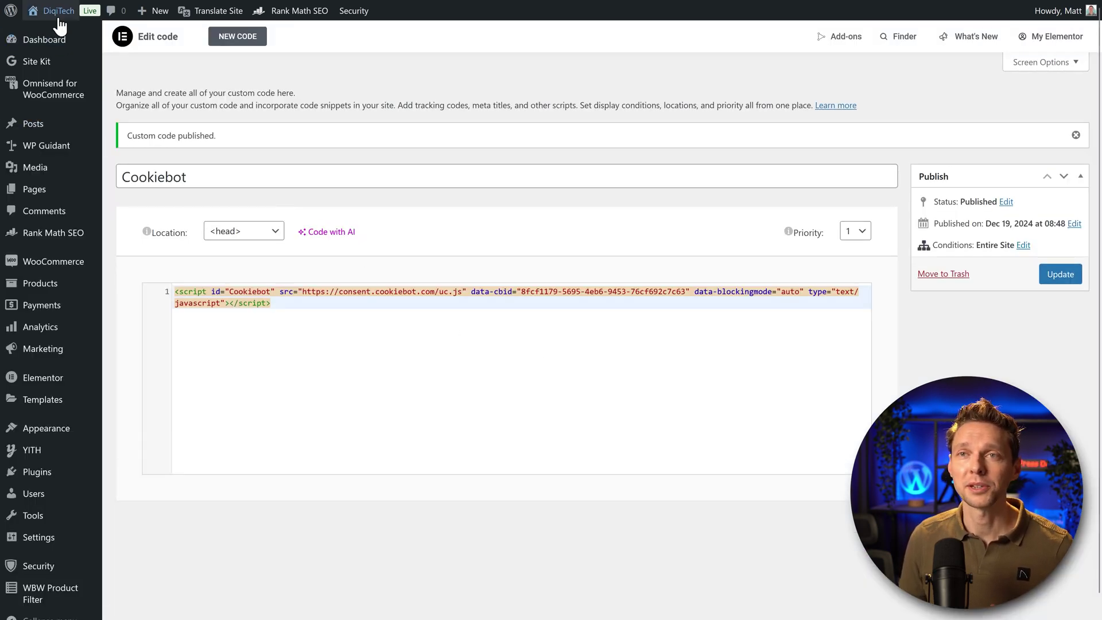
- Search the WordPress plugin directory for 'coo' under Add New Plugin
left_click(294, 313)
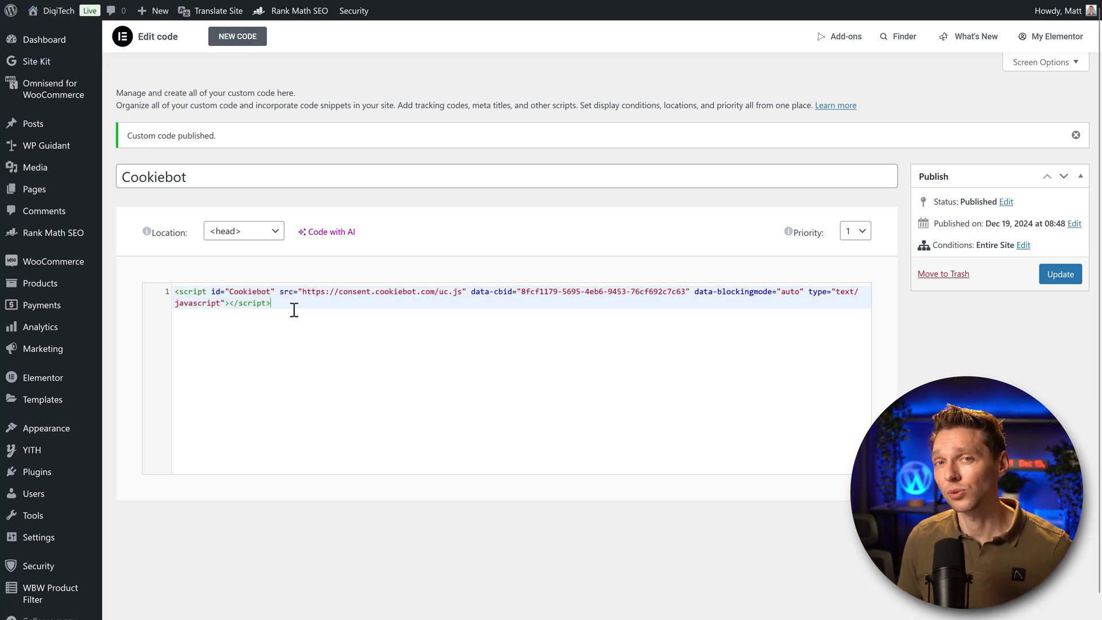
mouse_move(36, 471)
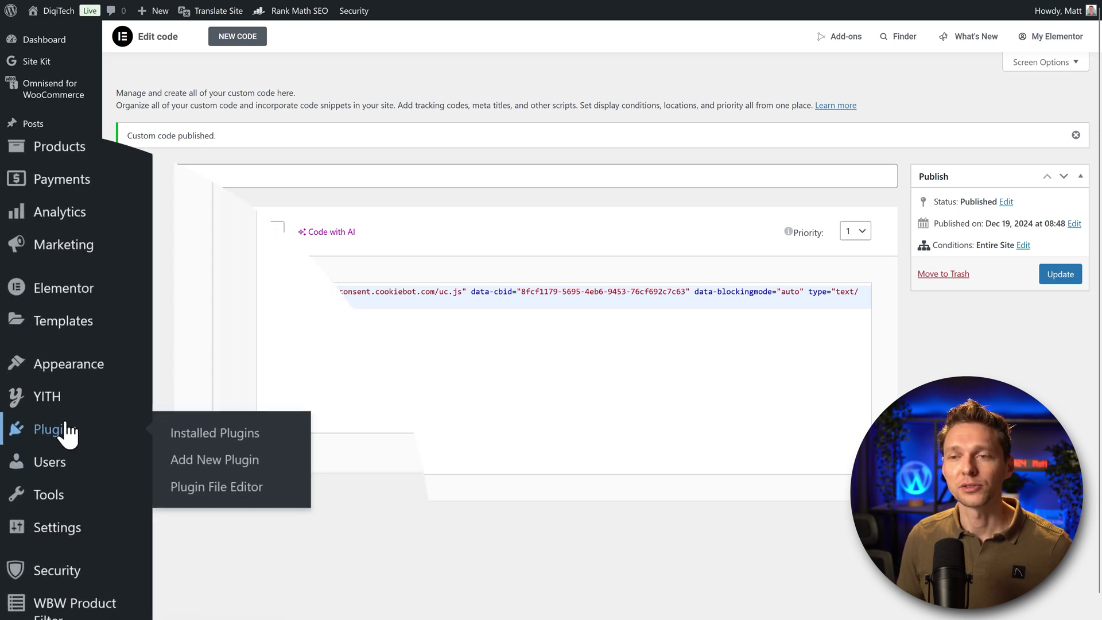
left_click(270, 443)
left_click(770, 81)
type("cookiebot")
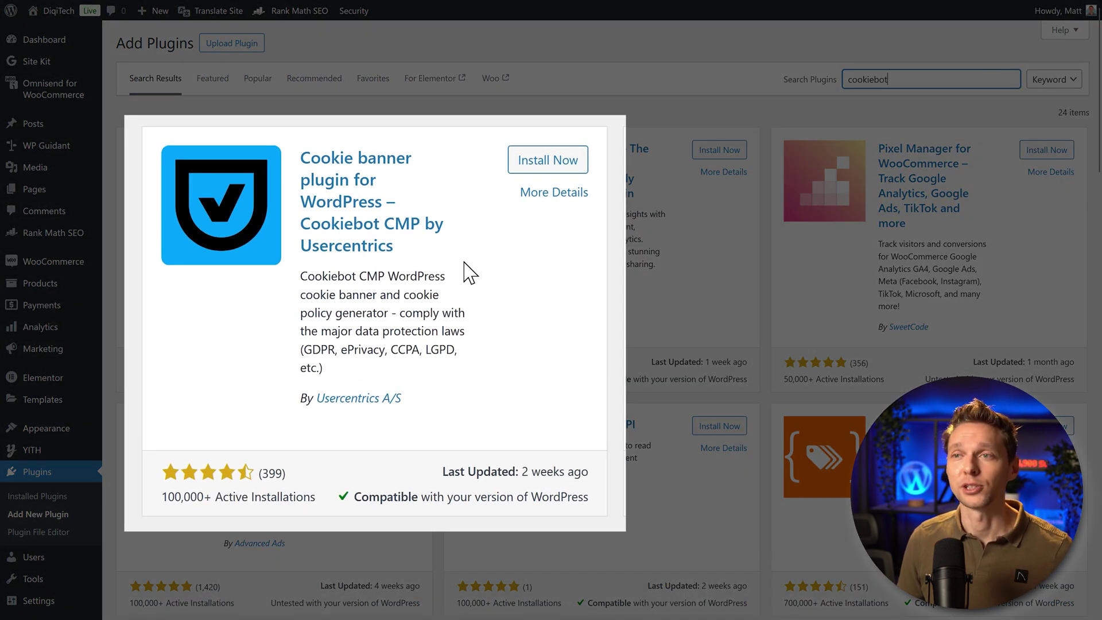
- Install and activate Cookiebot CMP, then connect an existing Cookiebot account from its dashboard
left_click(548, 163)
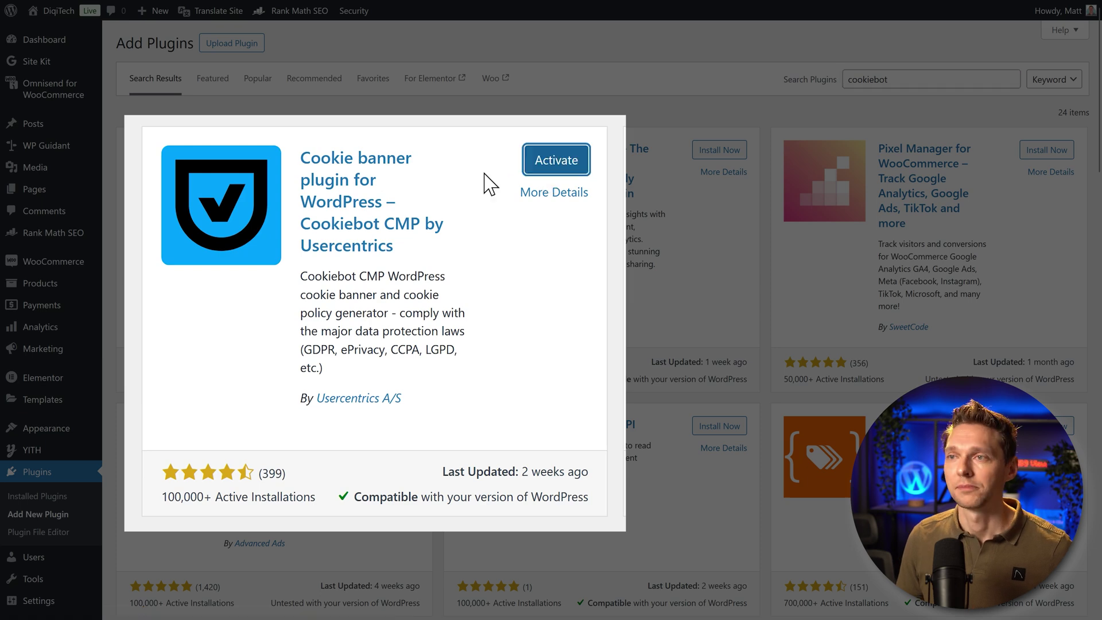
left_click(556, 163)
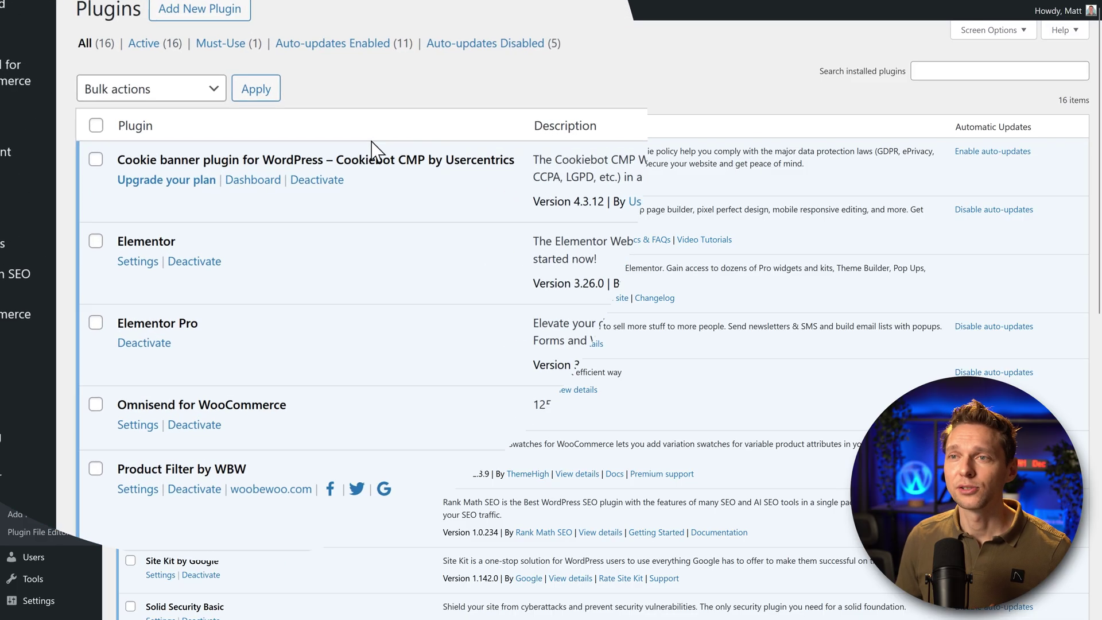
left_click(263, 207)
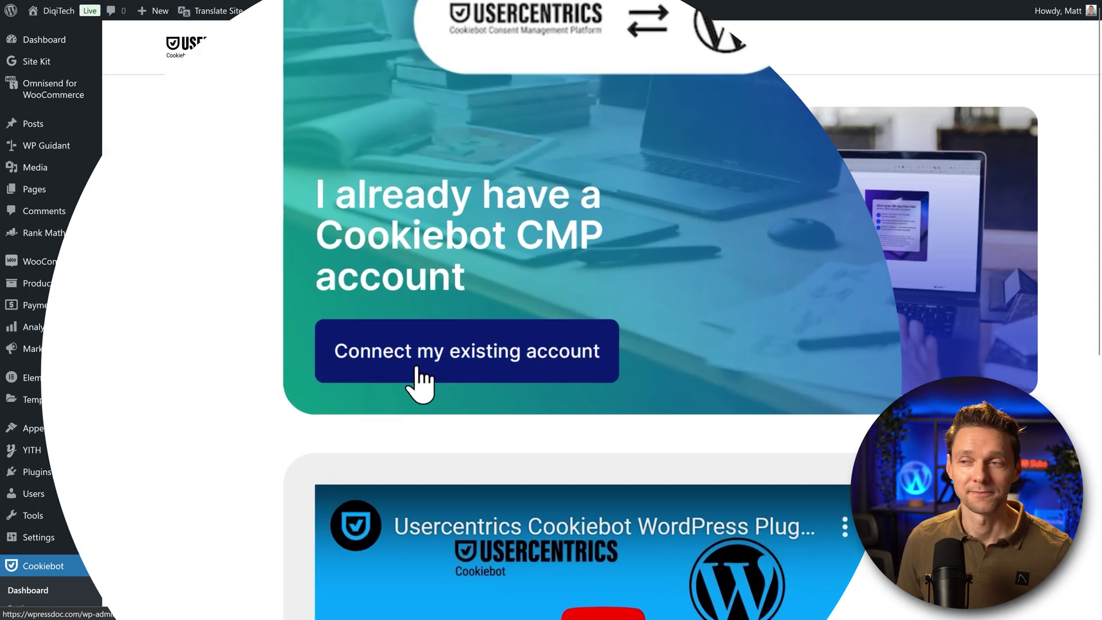
left_click(418, 370)
- Finish the banner wizard and open the Implementation page to copy the Domain group ID
scroll(884, 271, "down", 3)
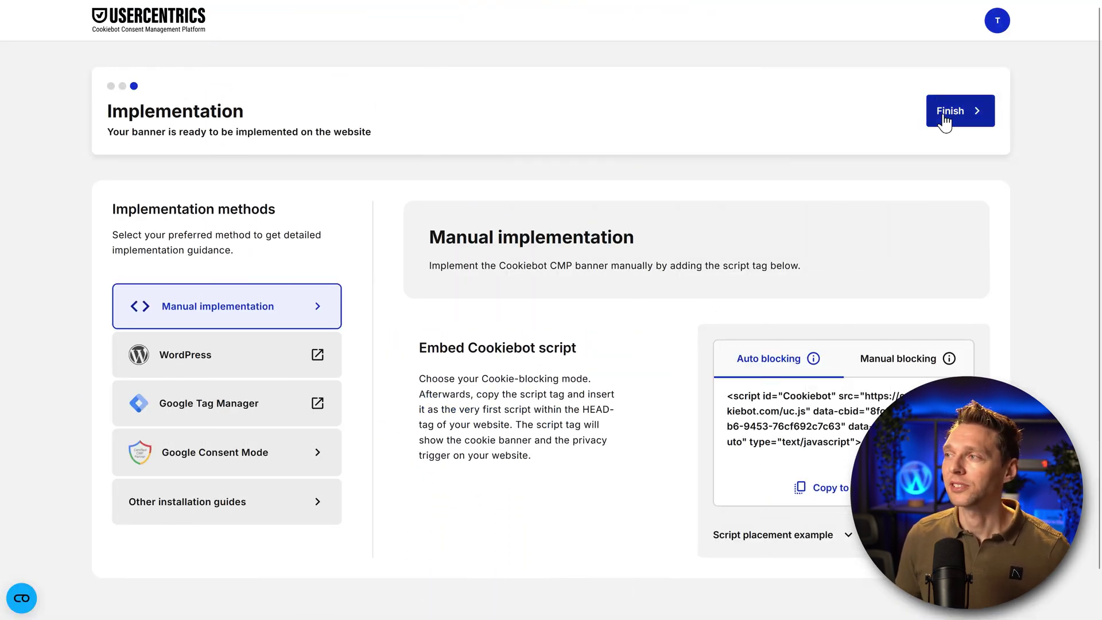
left_click(942, 110)
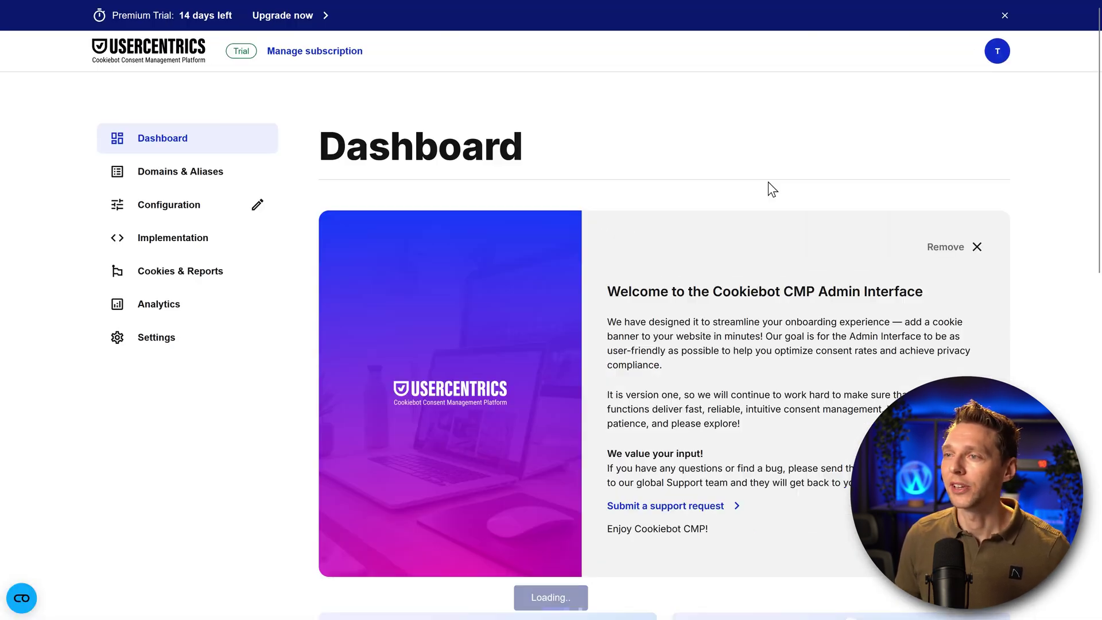
left_click(166, 248)
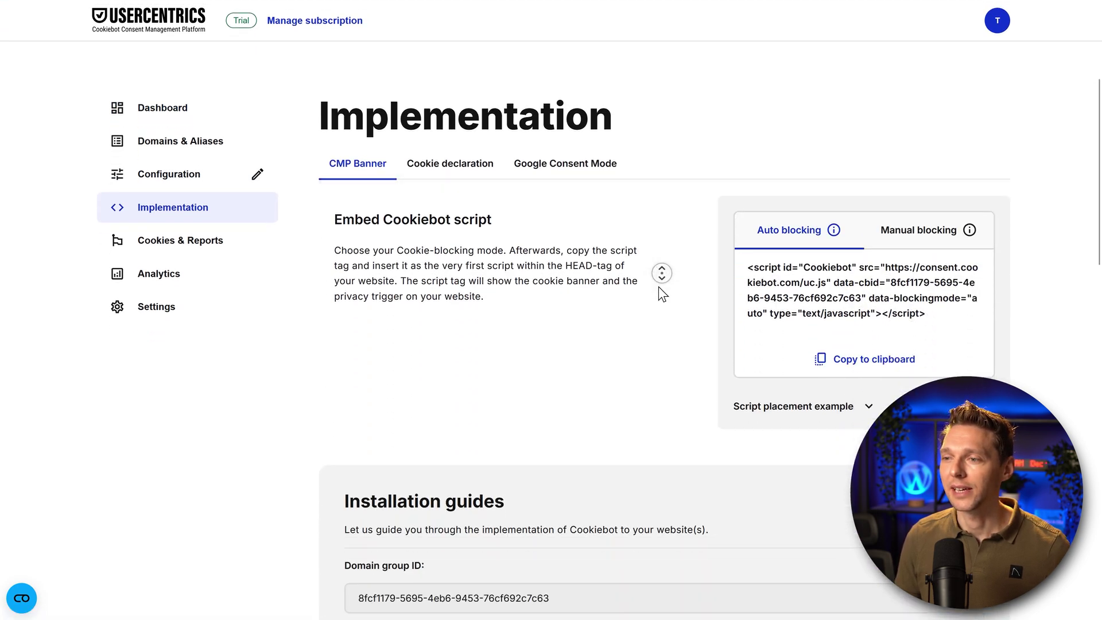
middle_click(477, 327)
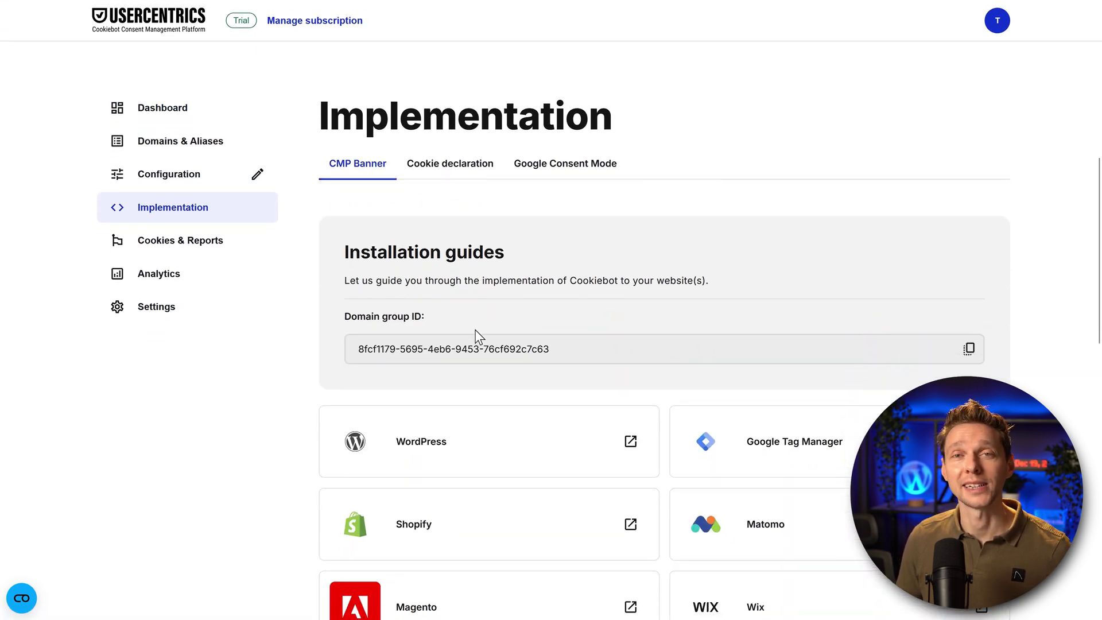
- Paste the copied Domain Group ID into the Cookiebot plugin's field and save the changes
left_click(971, 352)
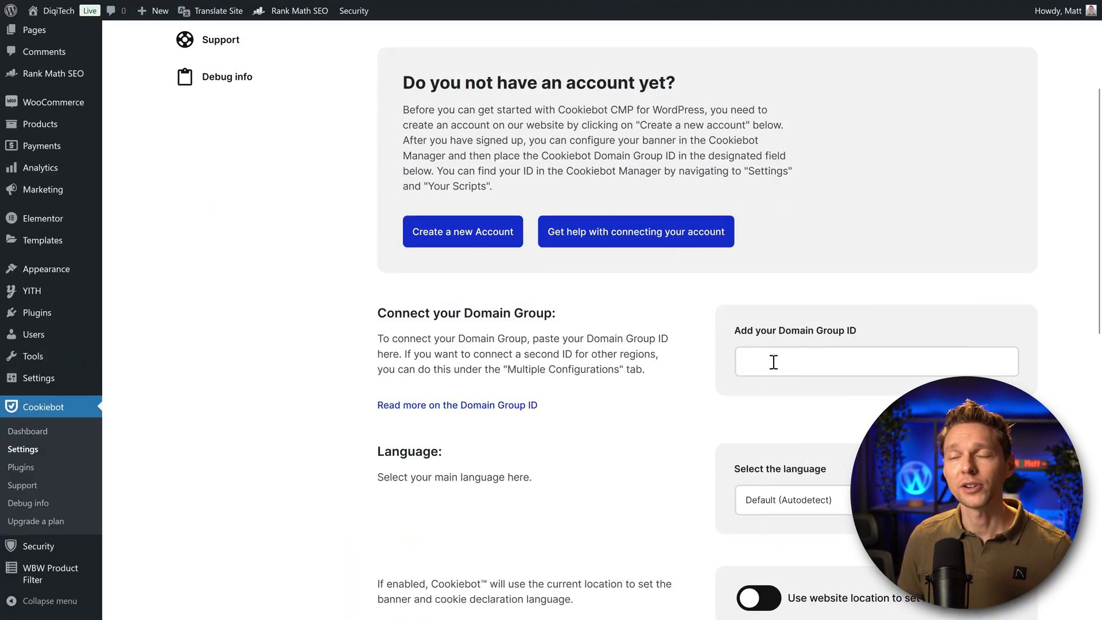
right_click(774, 361)
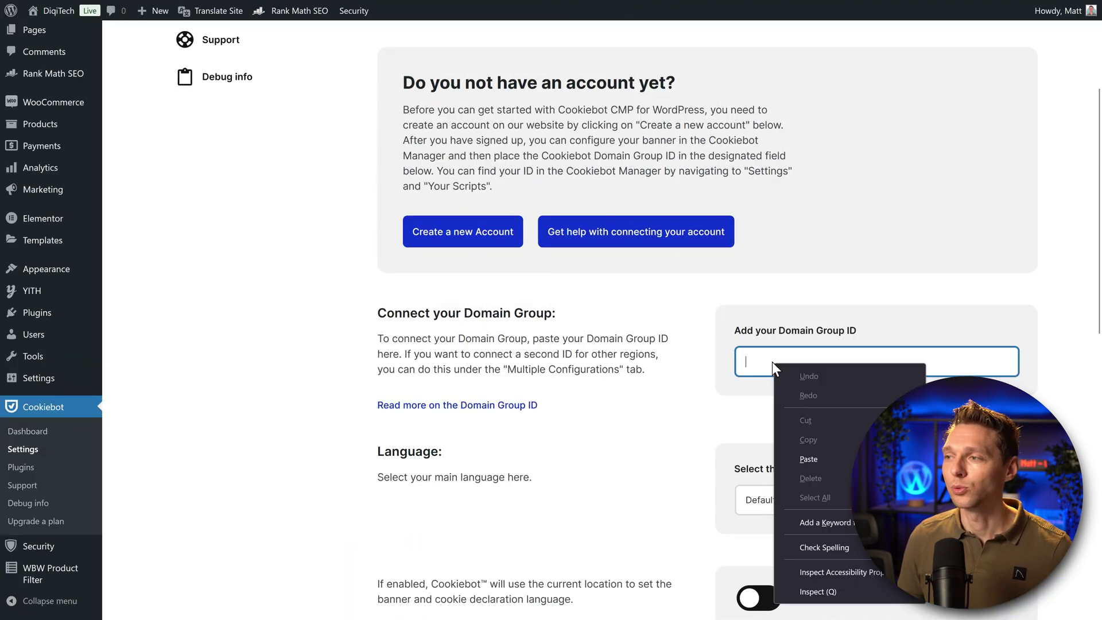
left_click(808, 459)
middle_click(616, 401)
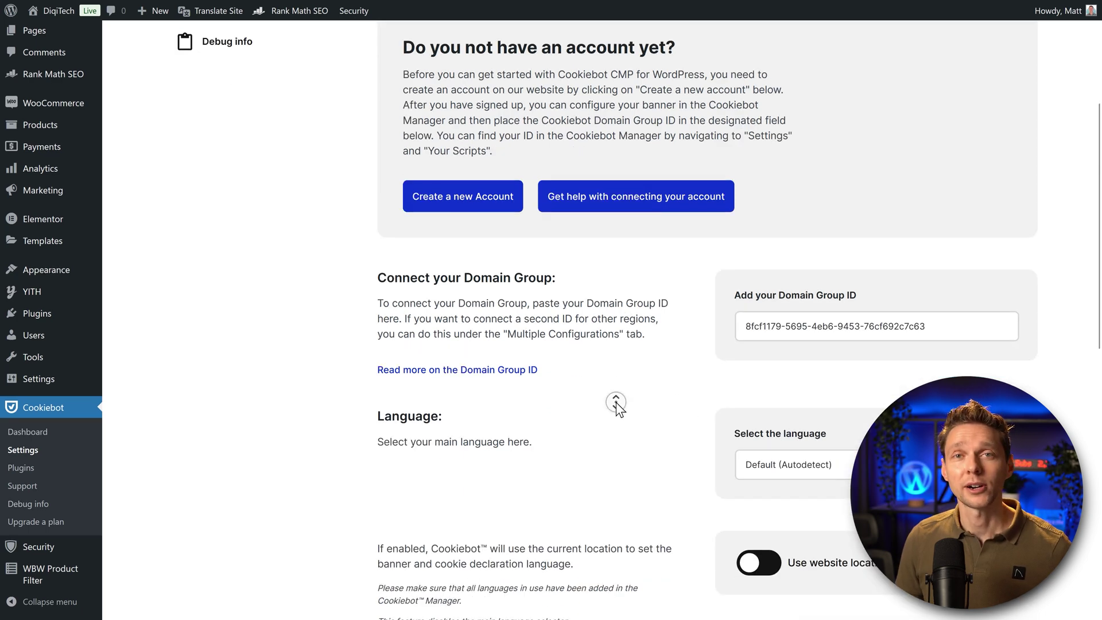
scroll(615, 402, "up", 4)
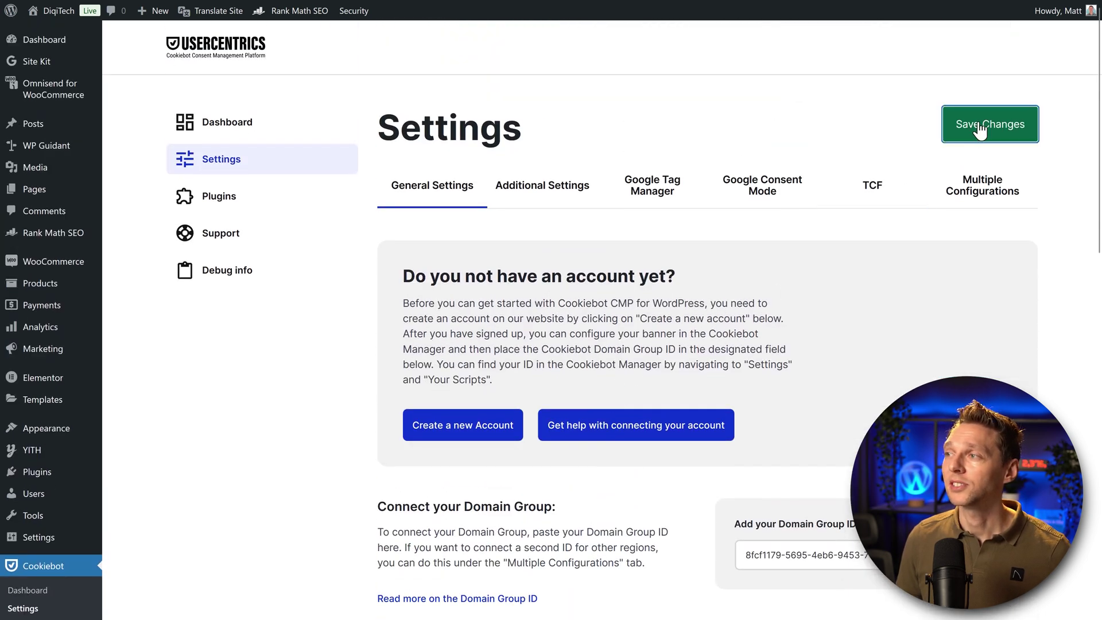
left_click(976, 128)
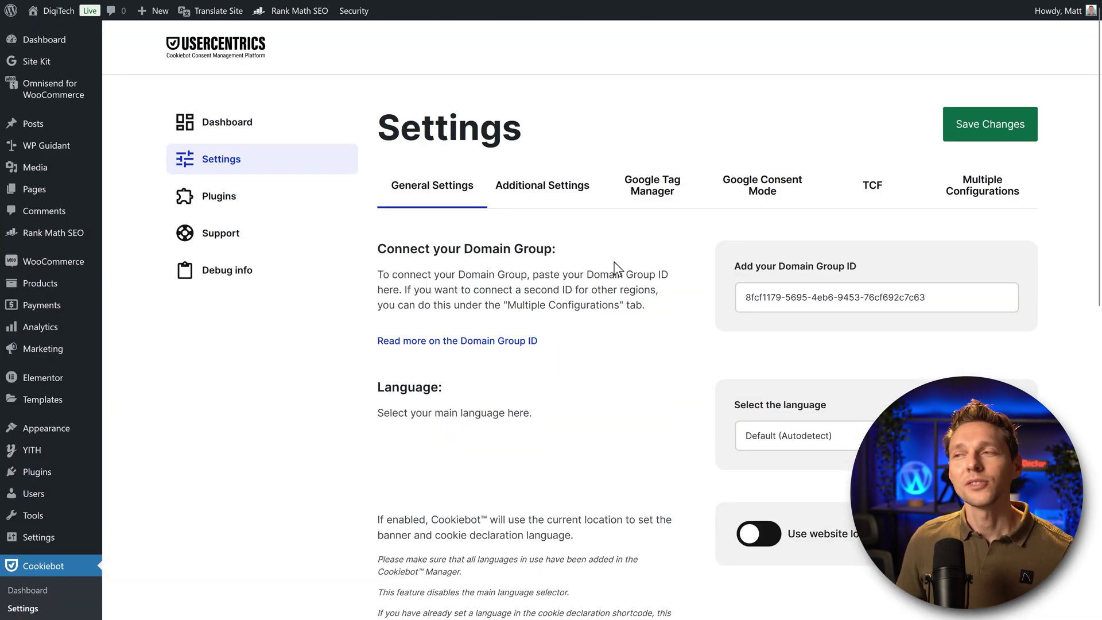
- Select automatic cookie-blocking mode and enable auto-update under Additional Settings
scroll(614, 262, "down", 3)
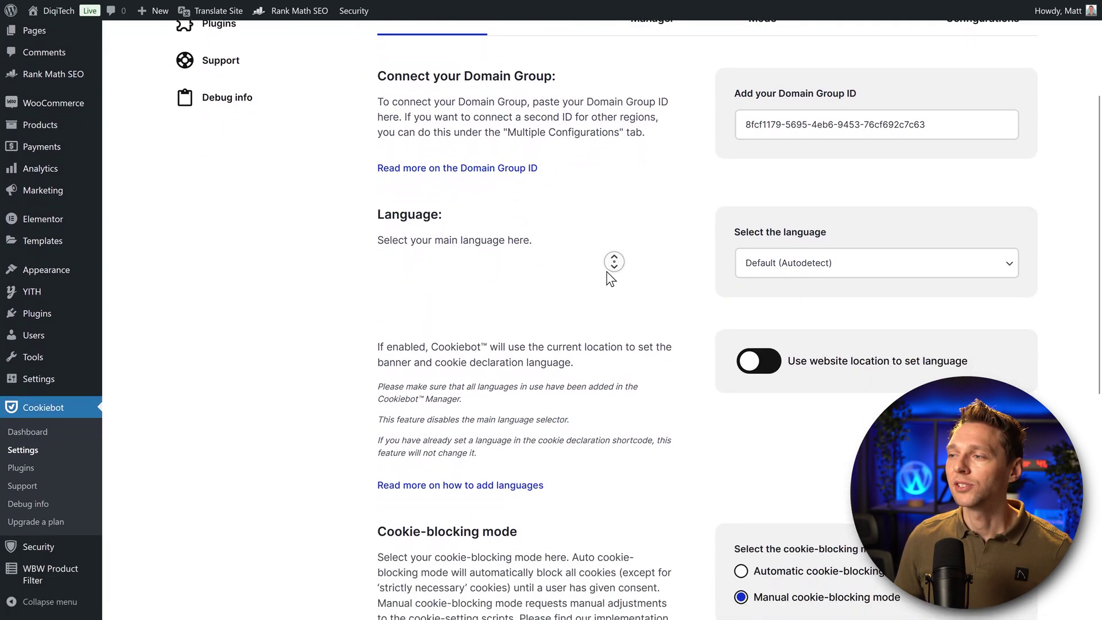
scroll(614, 262, "down", 4)
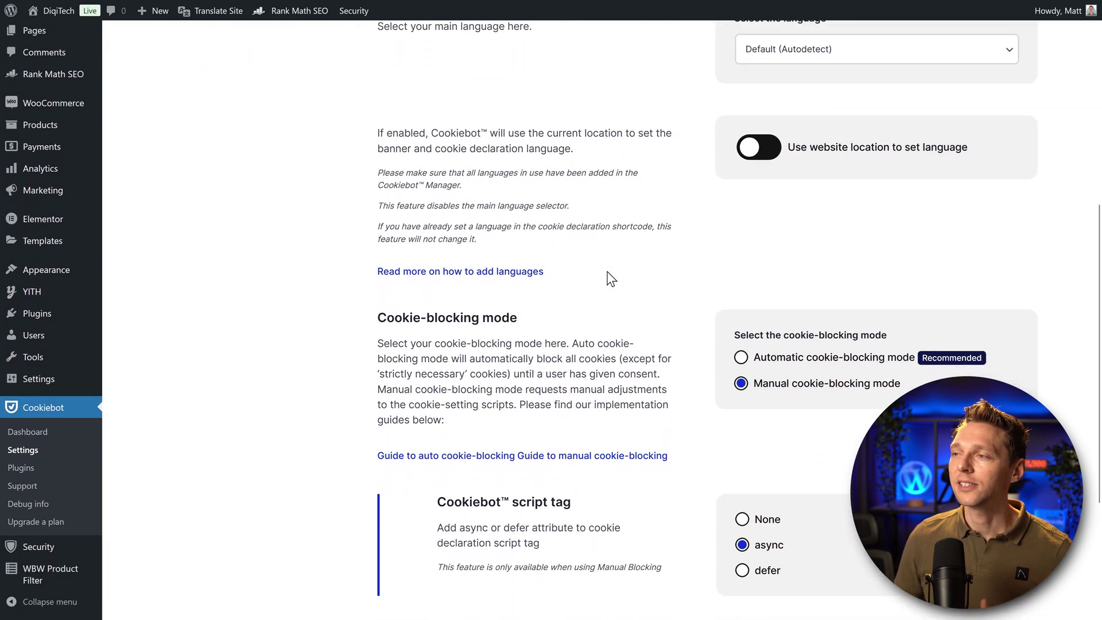
left_click(741, 357)
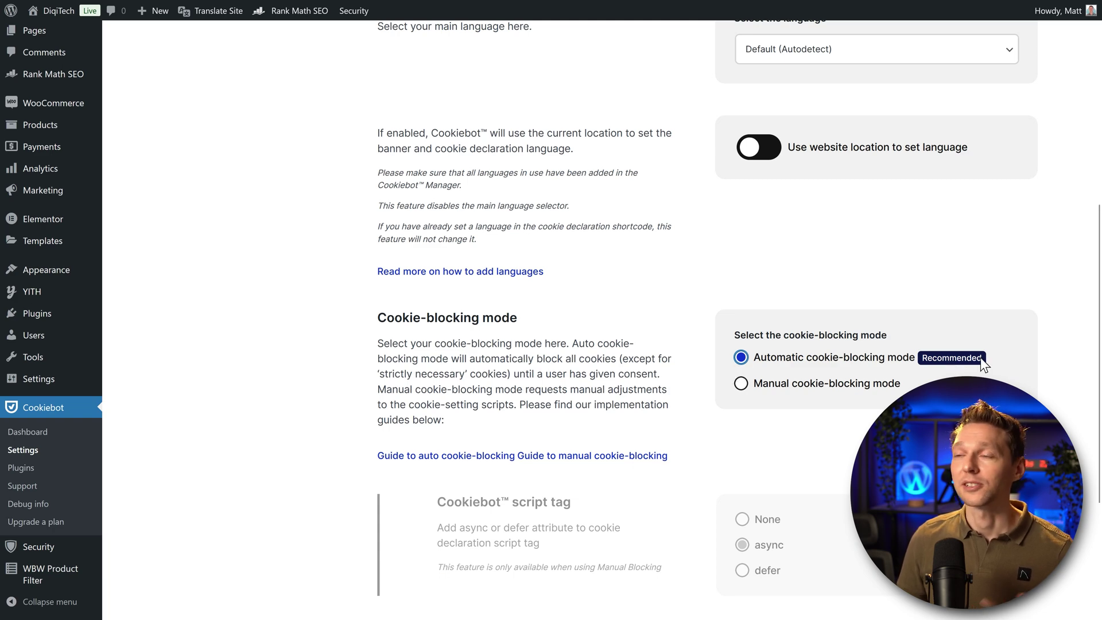
middle_click(618, 359)
scroll(619, 359, "up", 7)
left_click(528, 190)
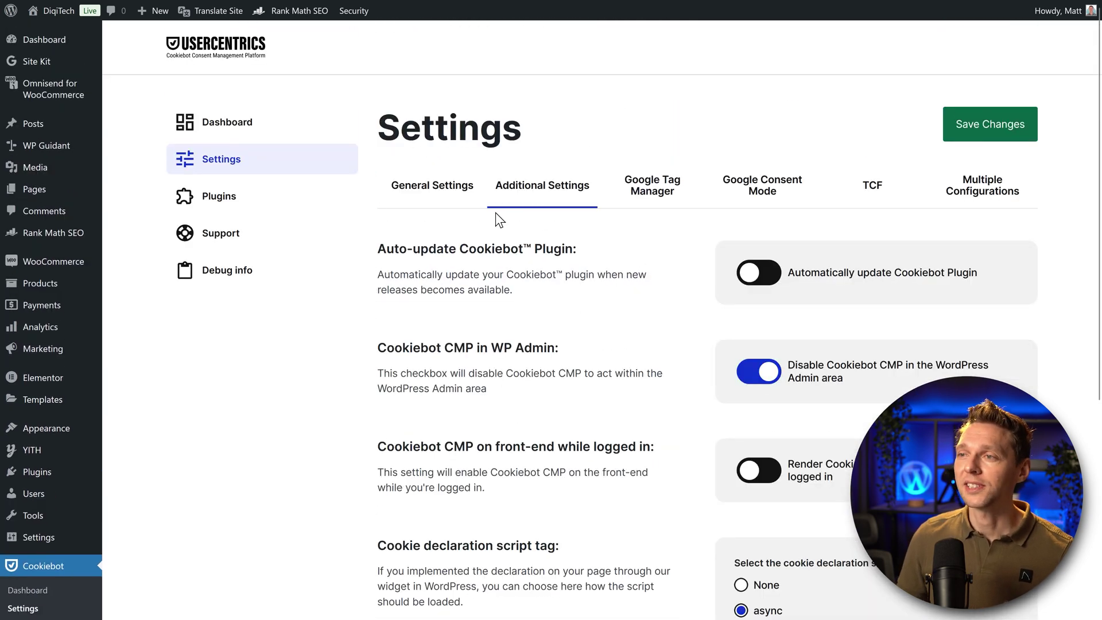
left_click(729, 281)
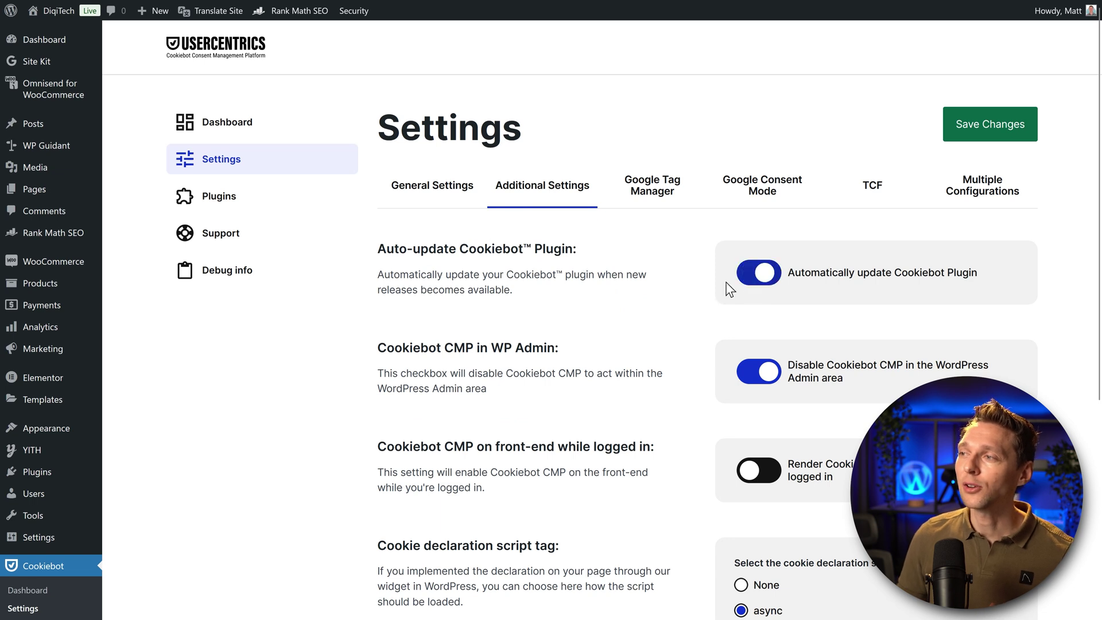
middle_click(668, 286)
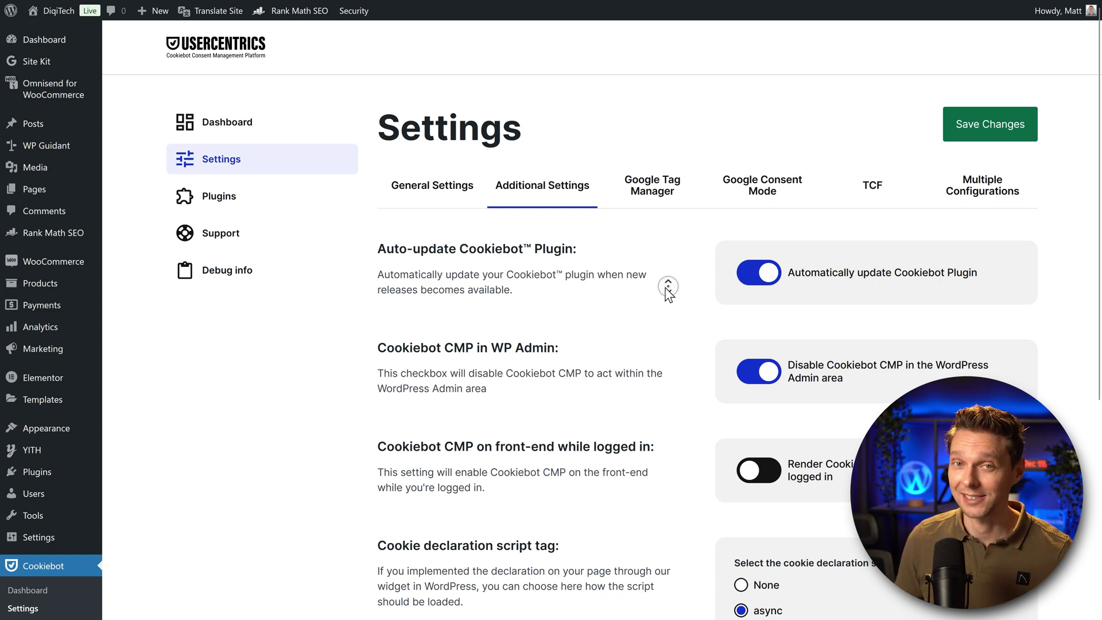
- Look over the Google Tag Manager settings, leaving them unchanged
scroll(668, 286, "down", 2)
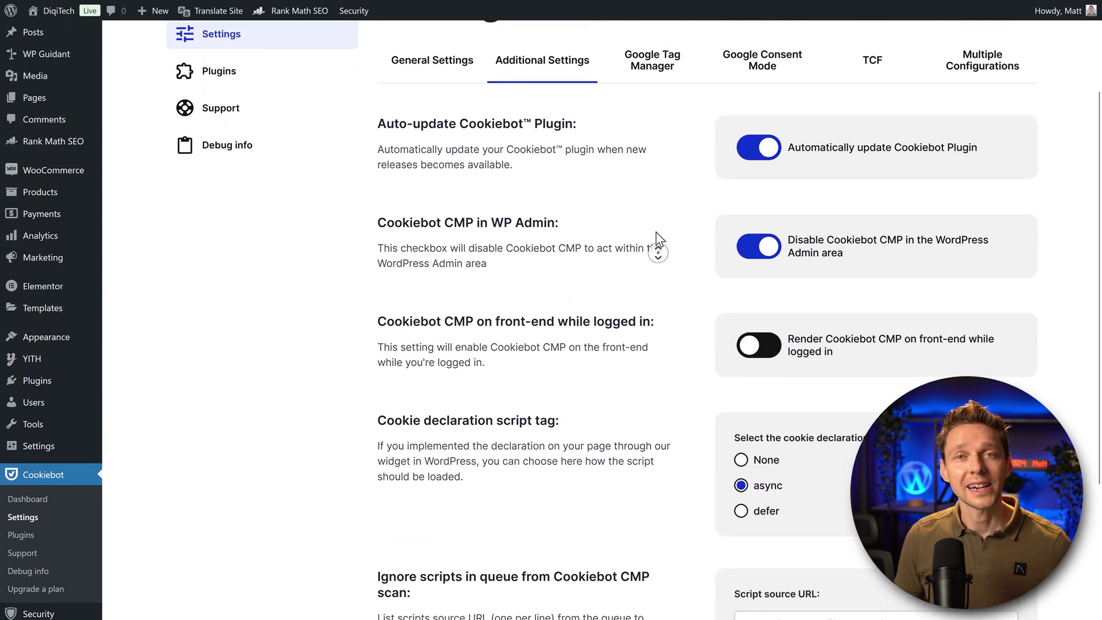
scroll(657, 235, "up", 2)
left_click(650, 186)
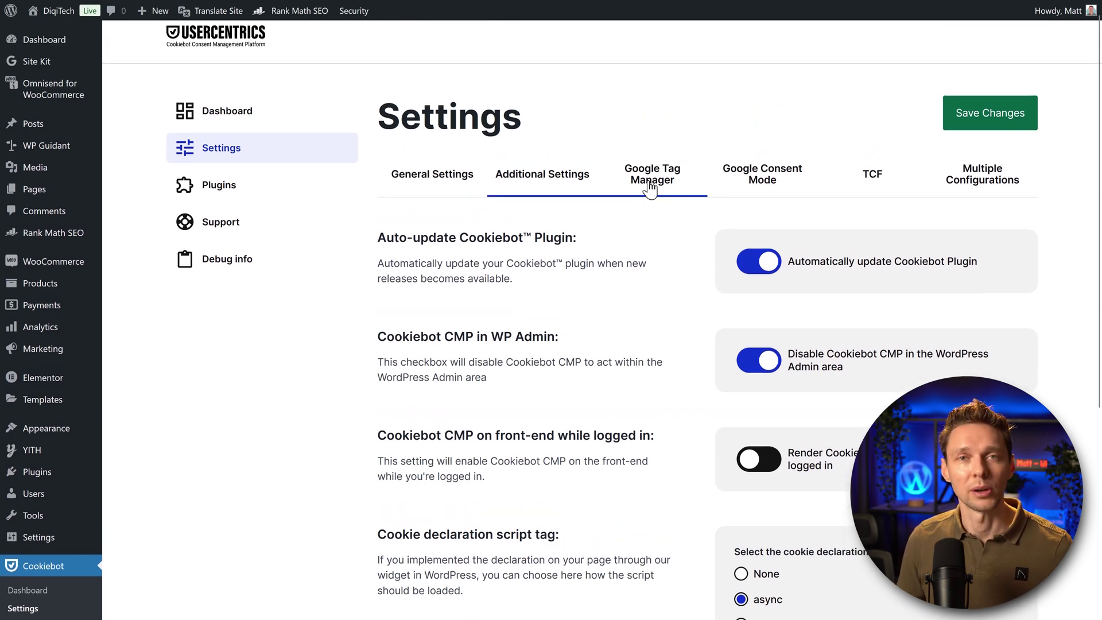
scroll(620, 229, "up", 1)
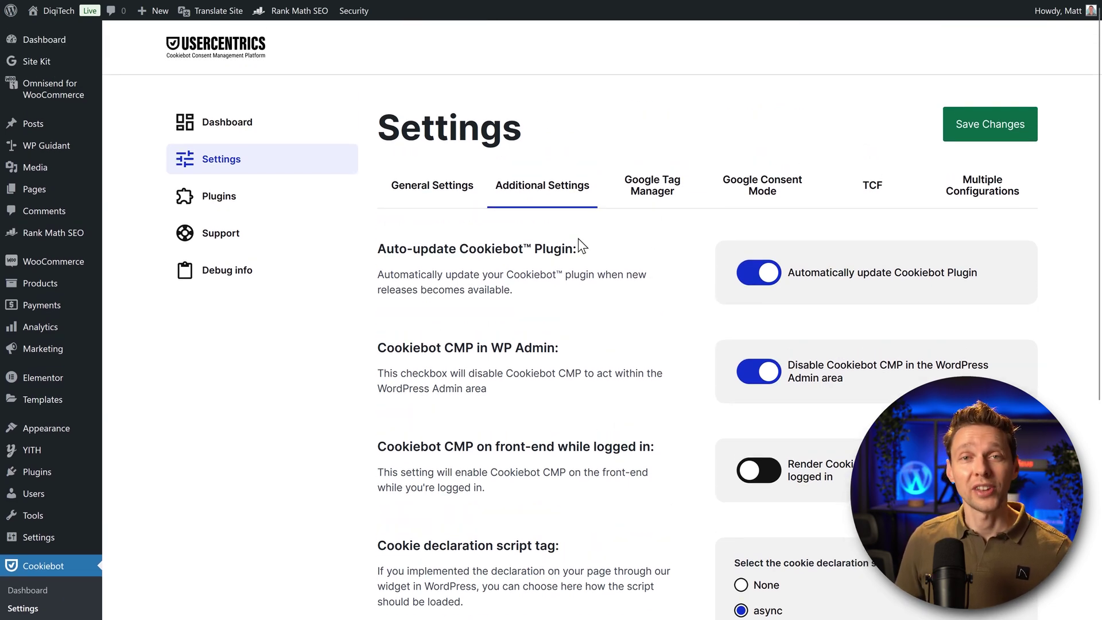
left_click(647, 201)
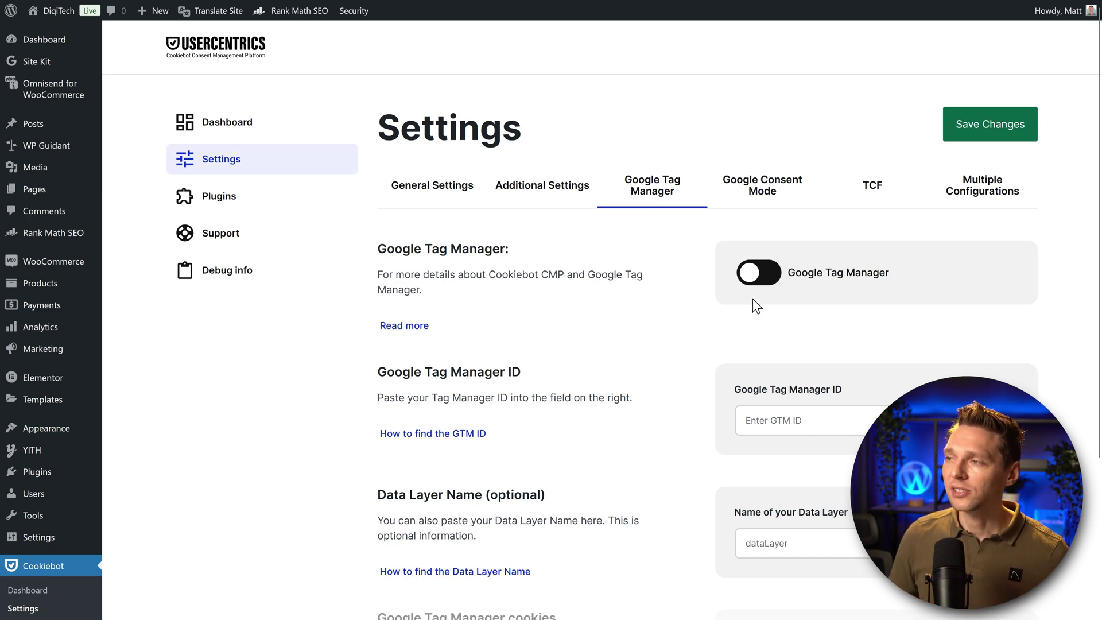
middle_click(715, 408)
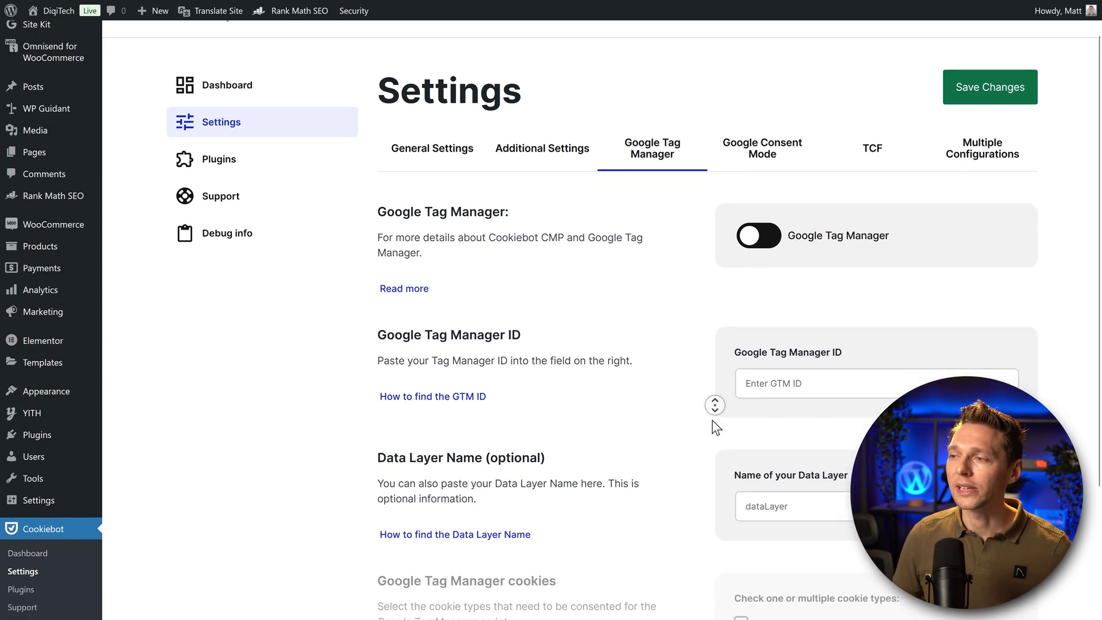
scroll(697, 391, "up", 3)
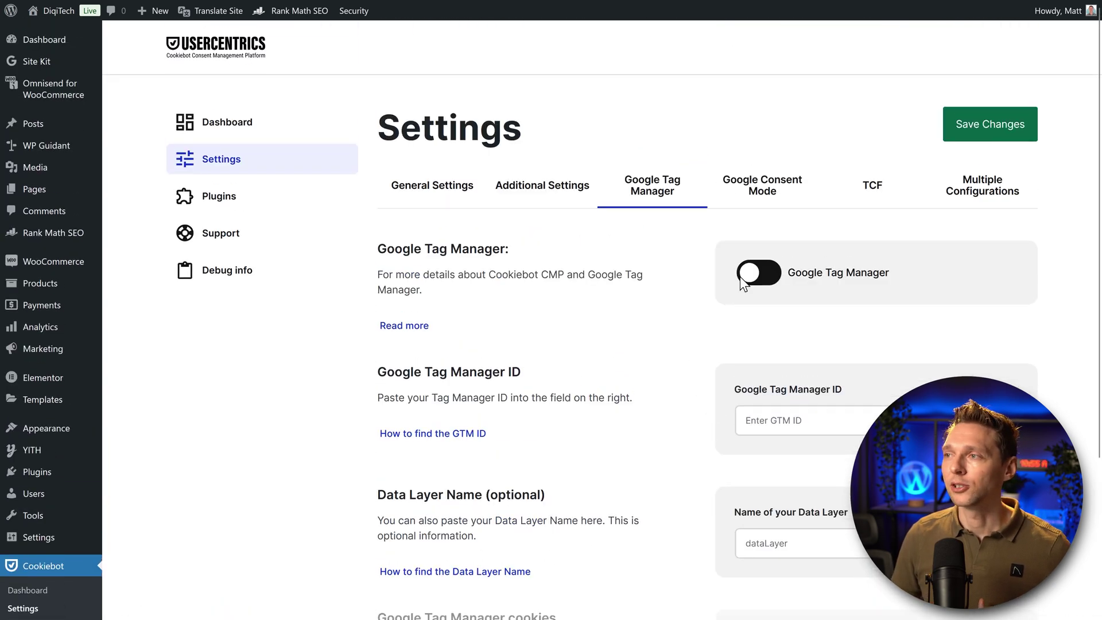
- Review the Google Consent Mode and TCF settings, then bring up Multiple Configurations
left_click(764, 198)
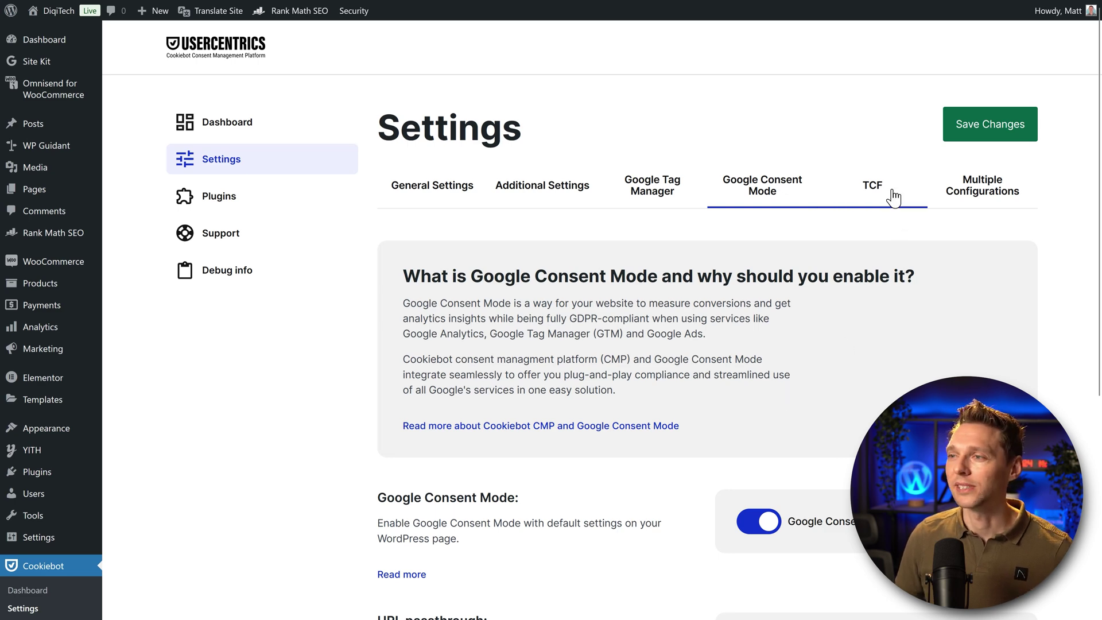
left_click(872, 190)
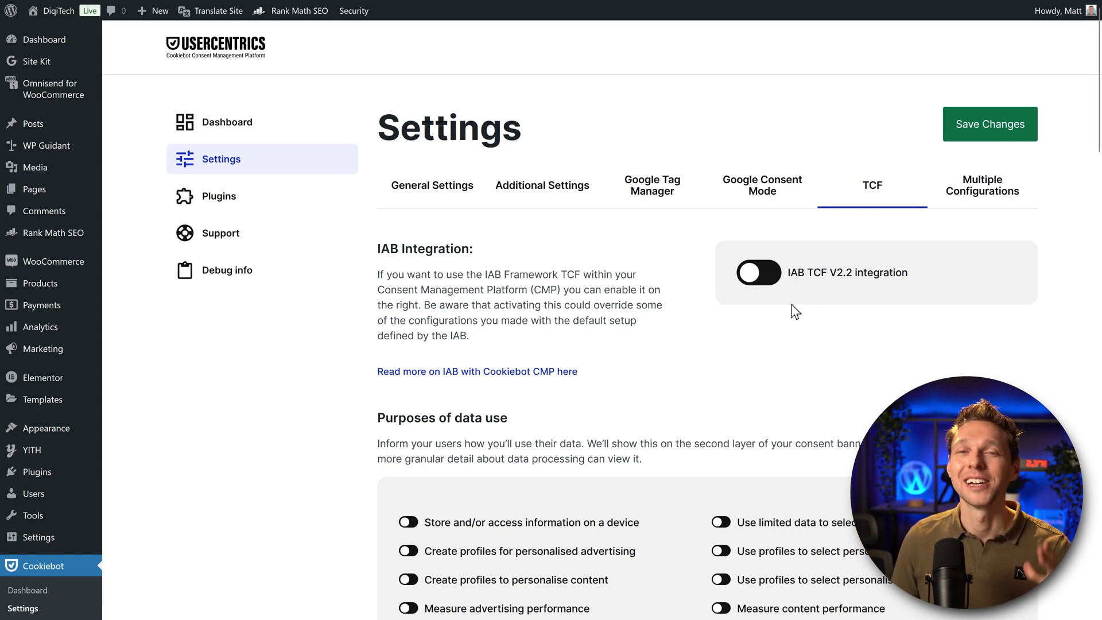
middle_click(924, 301)
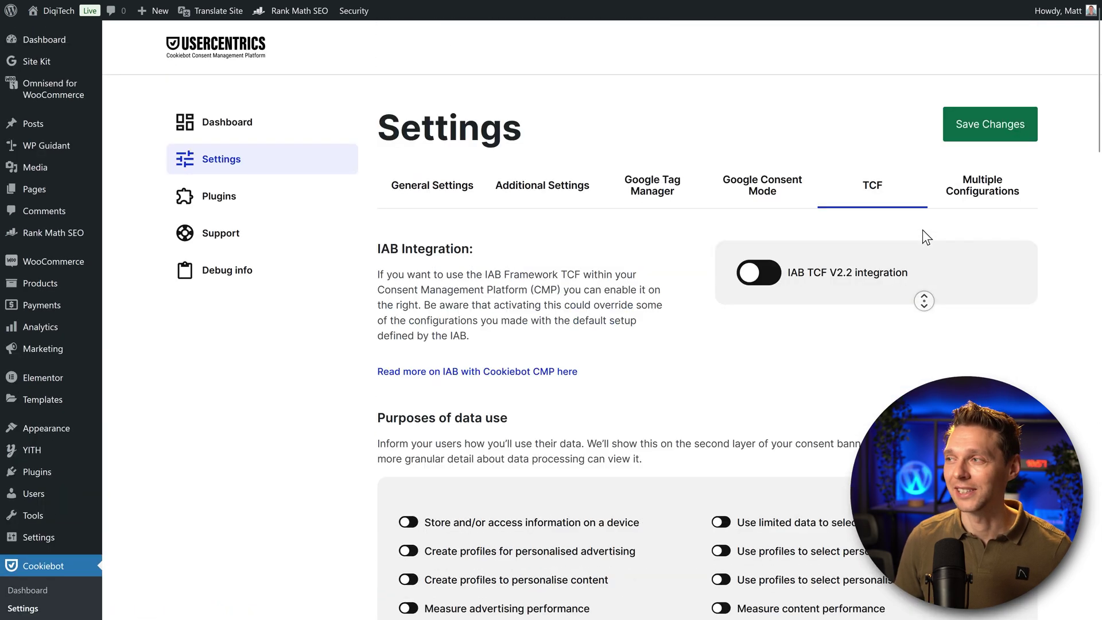
left_click(933, 238)
left_click(996, 206)
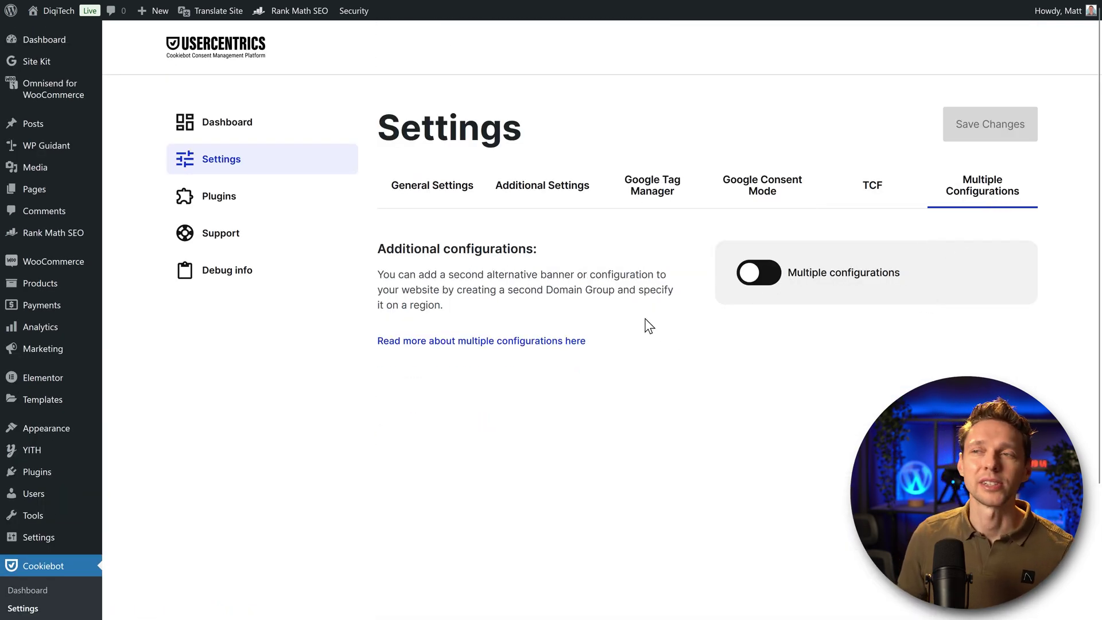
- Enable the Google Site Kit add-on under Plugins > Available Add-ons and save
left_click(230, 212)
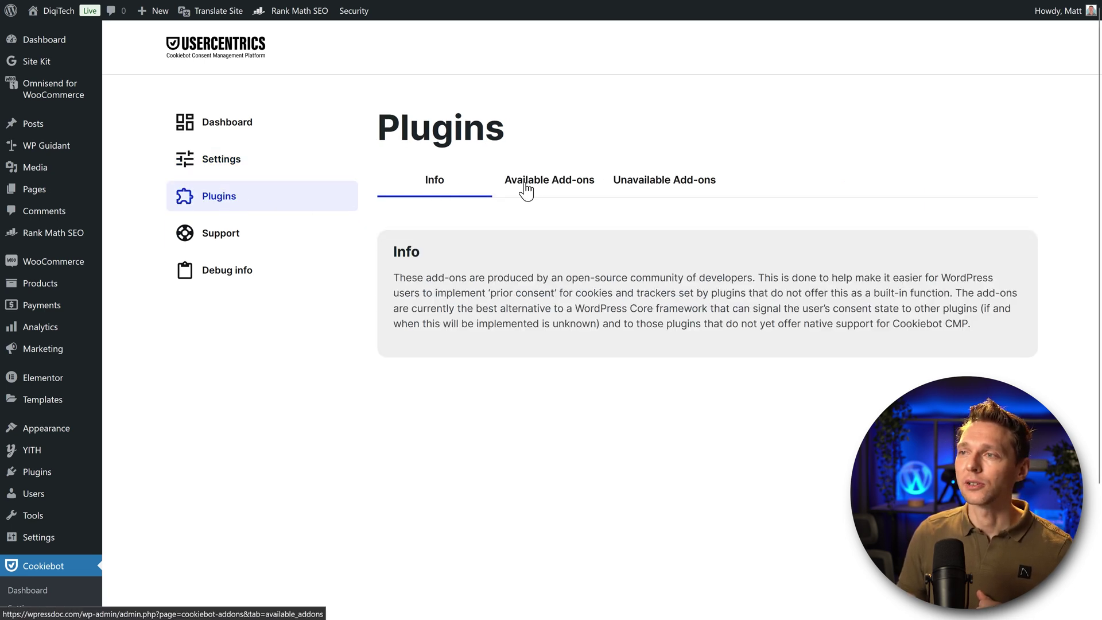
left_click(573, 189)
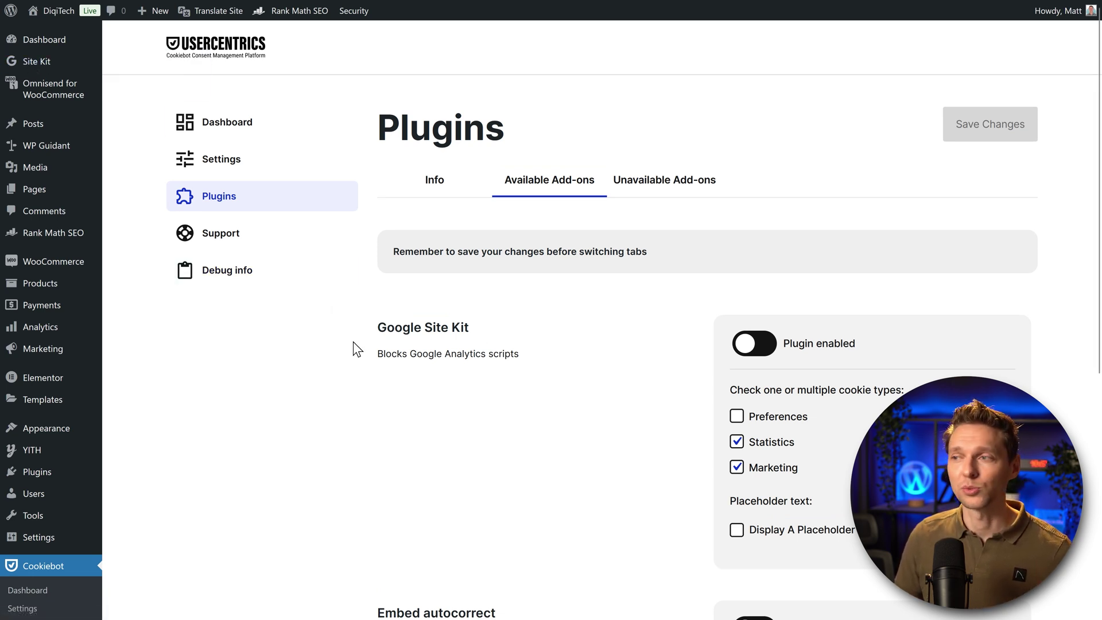
left_click(763, 345)
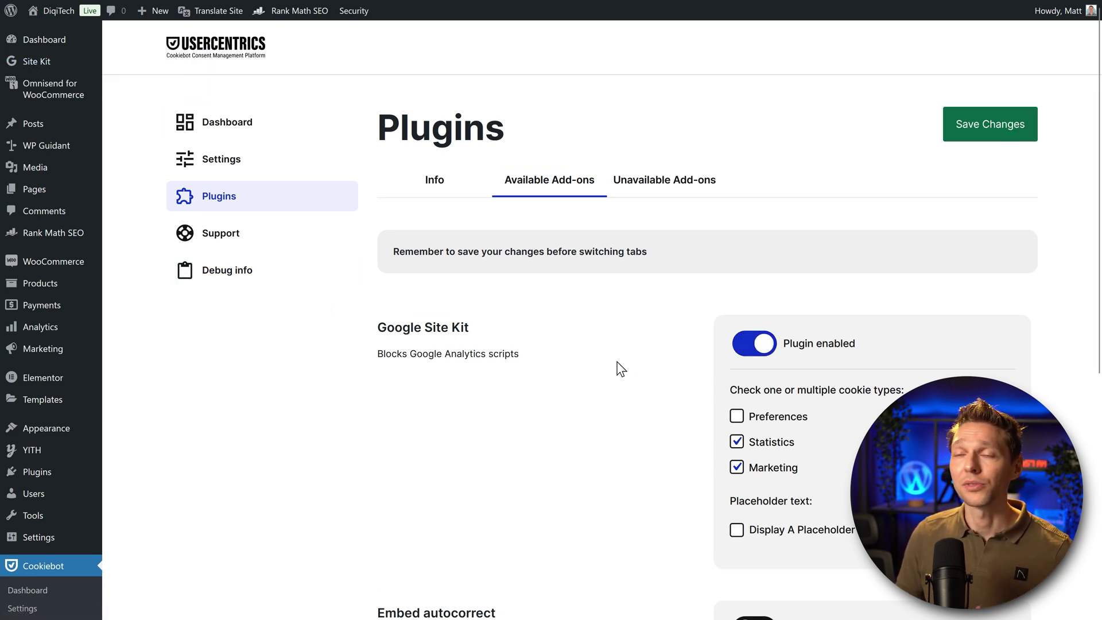
left_click(982, 134)
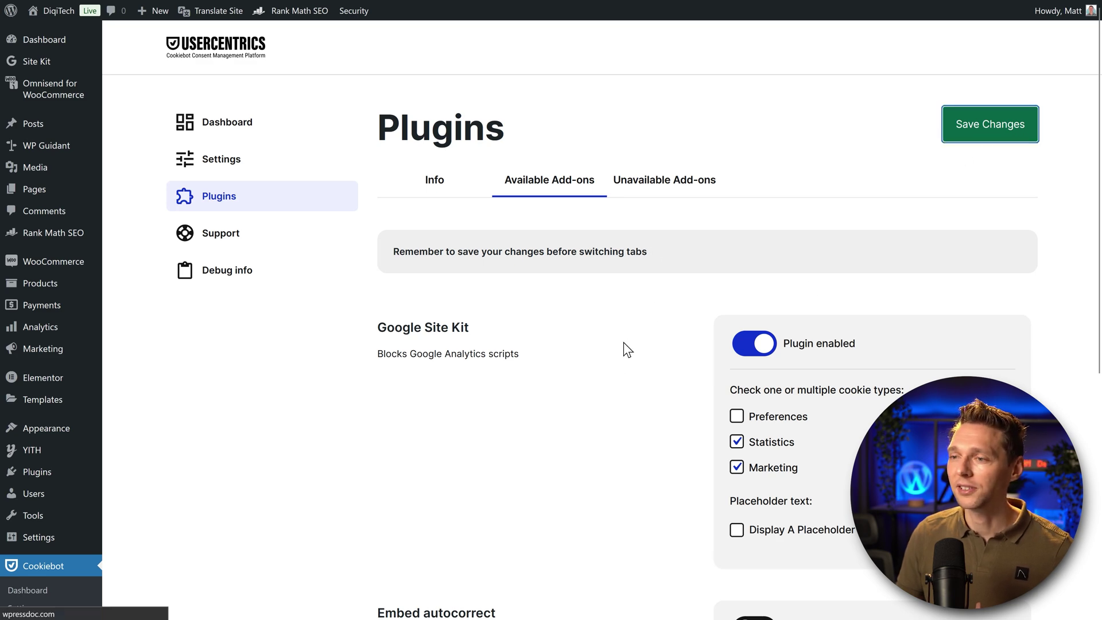
middle_click(652, 274)
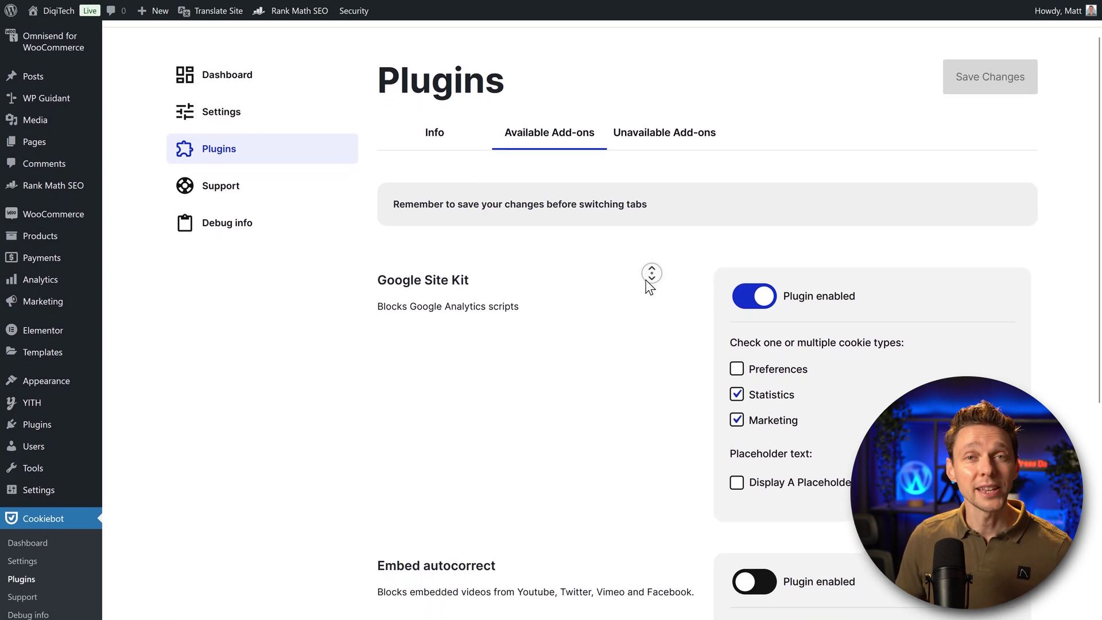
middle_click(630, 305)
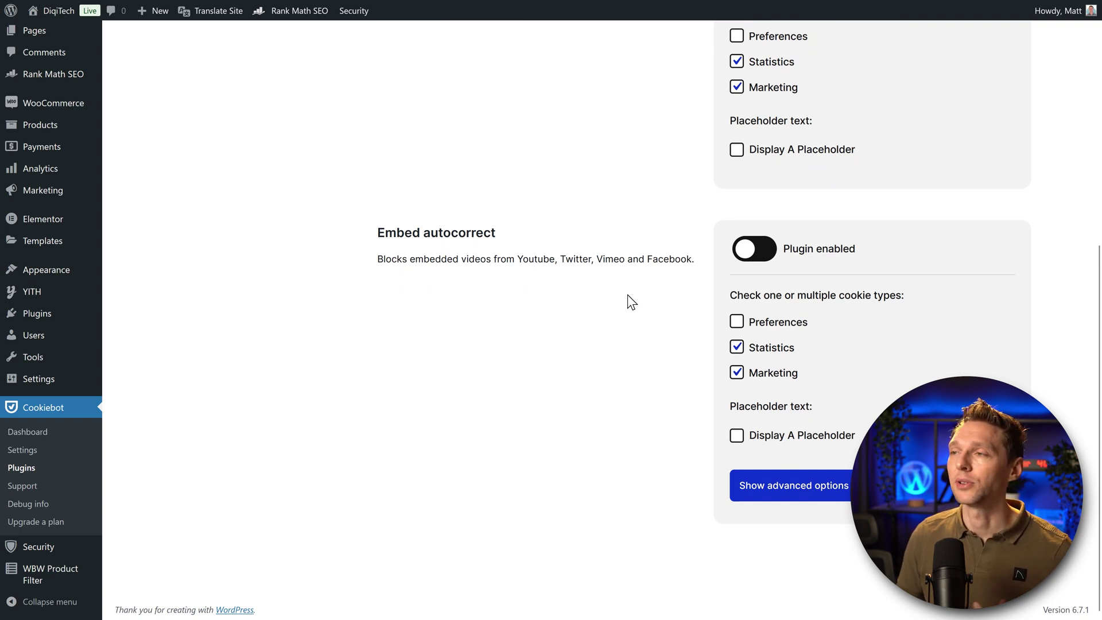
- Toggle Embed autocorrect on and back off so it stays disabled
left_click(757, 255)
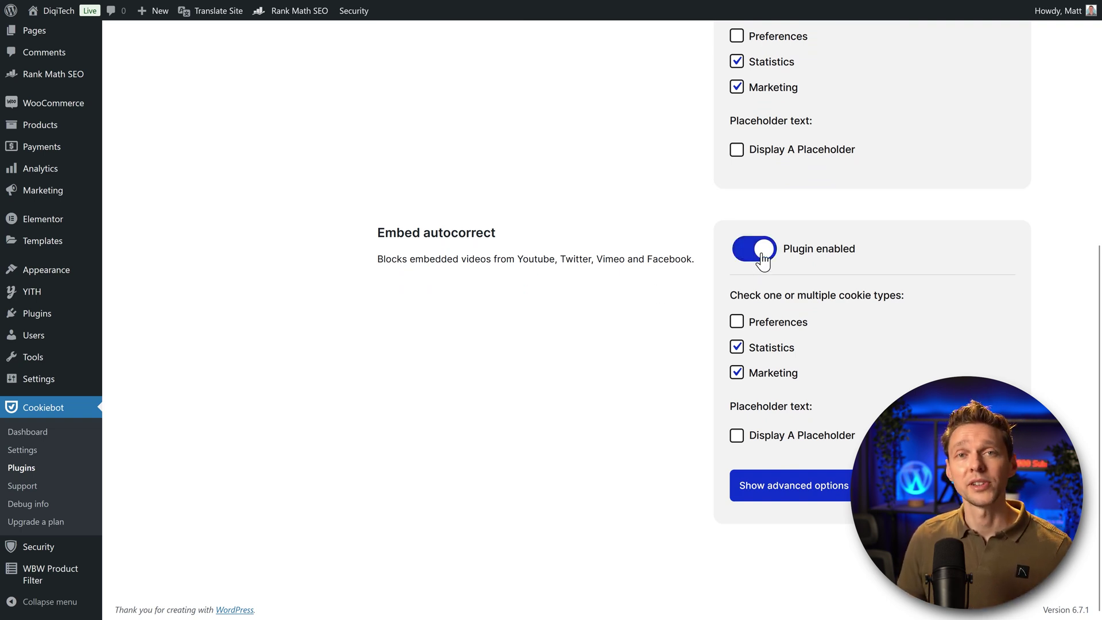
left_click(762, 257)
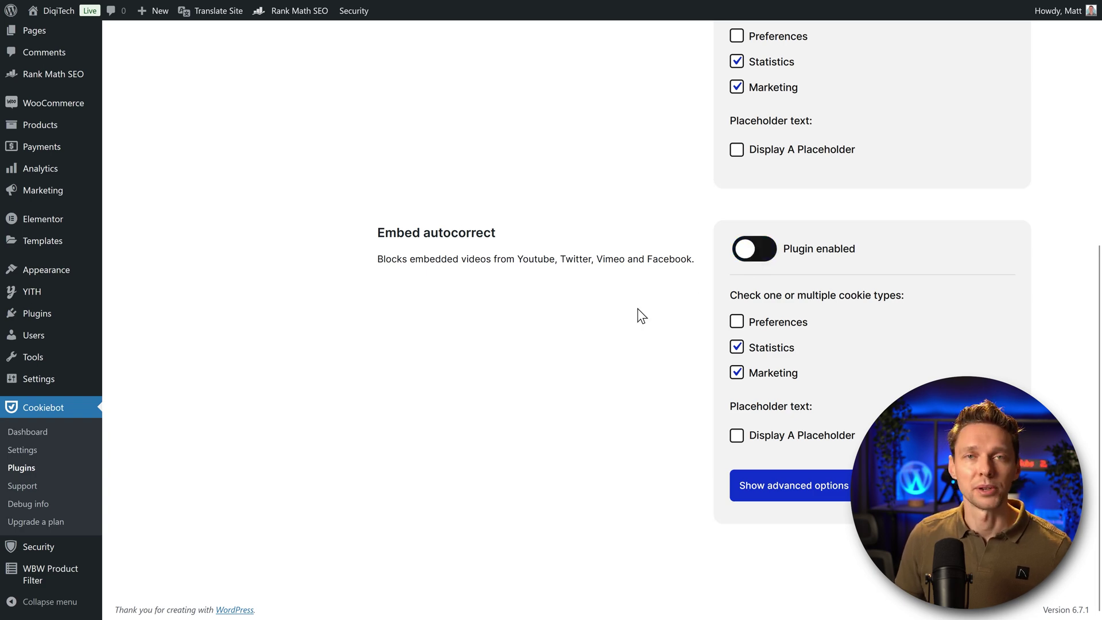
middle_click(638, 308)
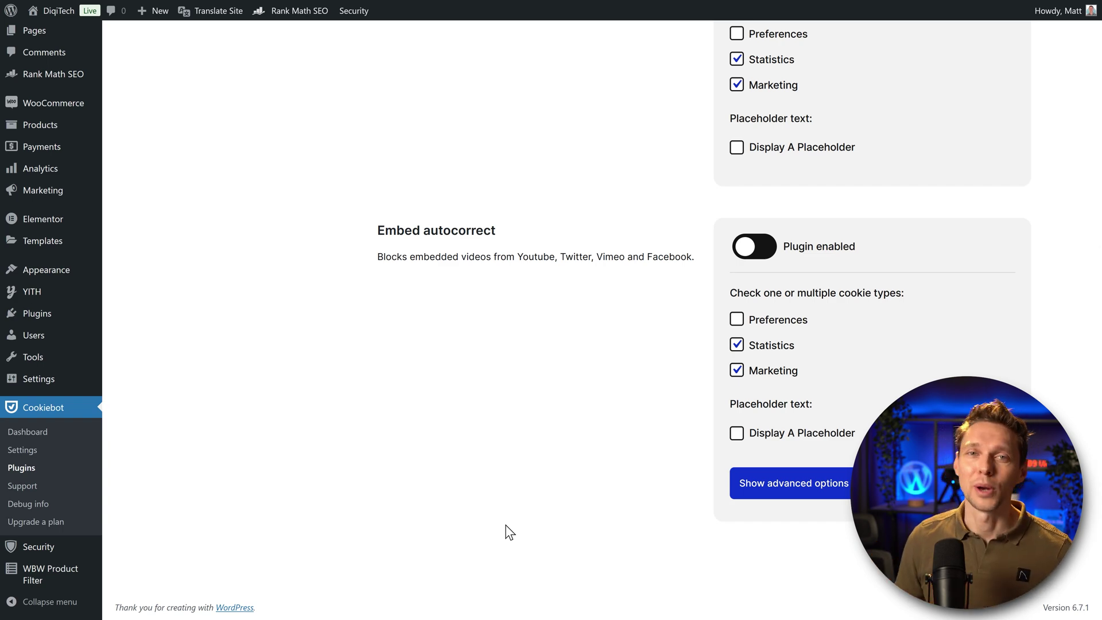
scroll(497, 480, "up", 6)
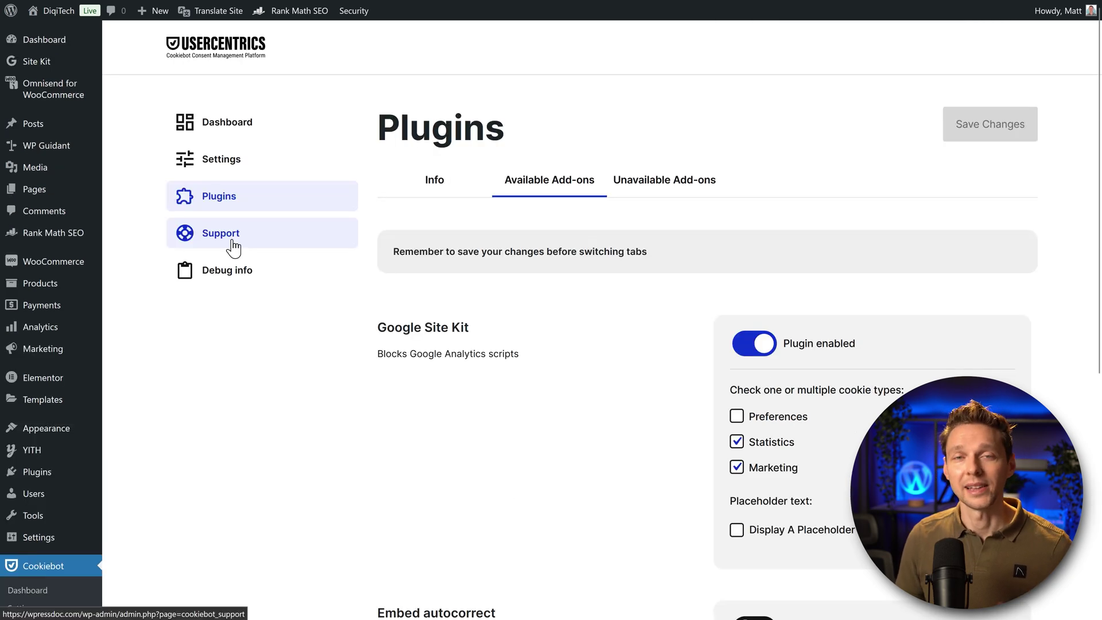
- Go to the plugin's Support page, then its Debug info with WordPress, PHP and Cookiebot details
left_click(233, 245)
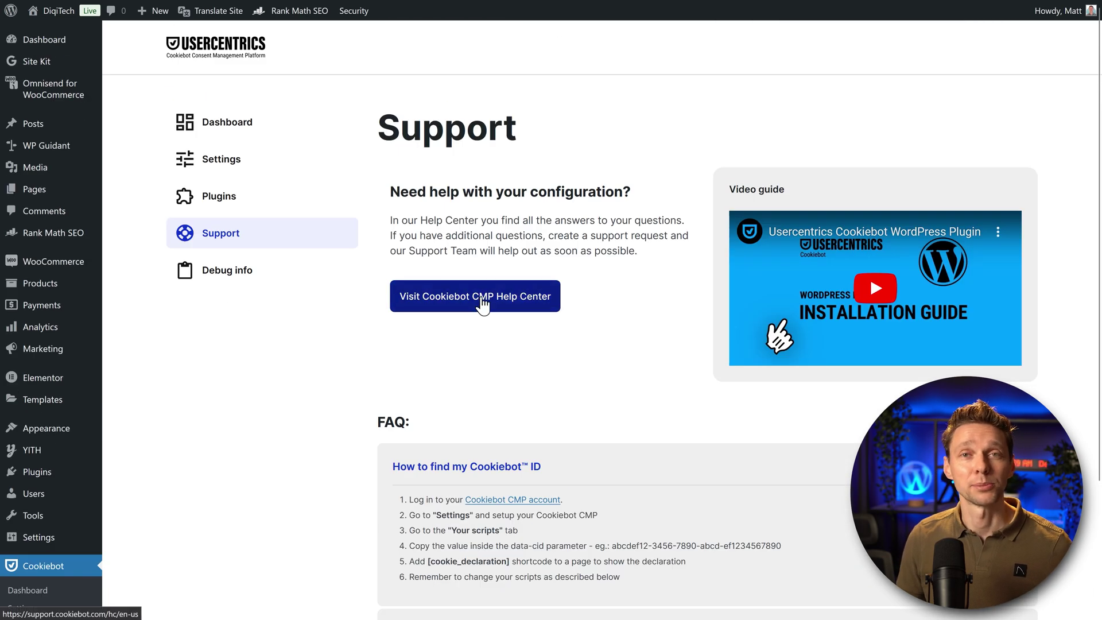
left_click(226, 278)
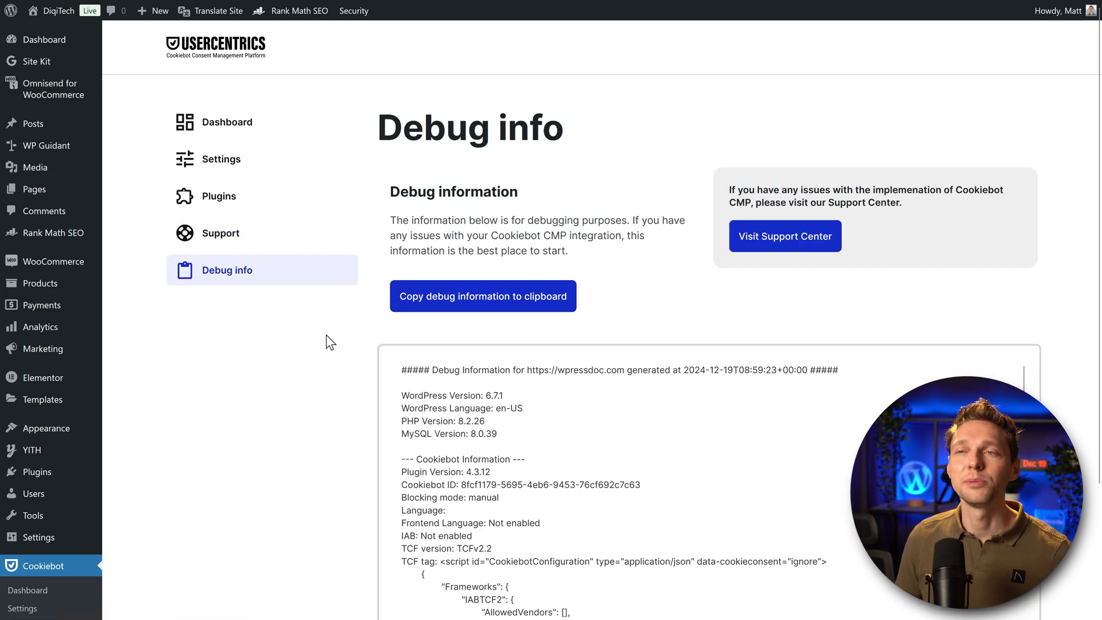
middle_click(606, 335)
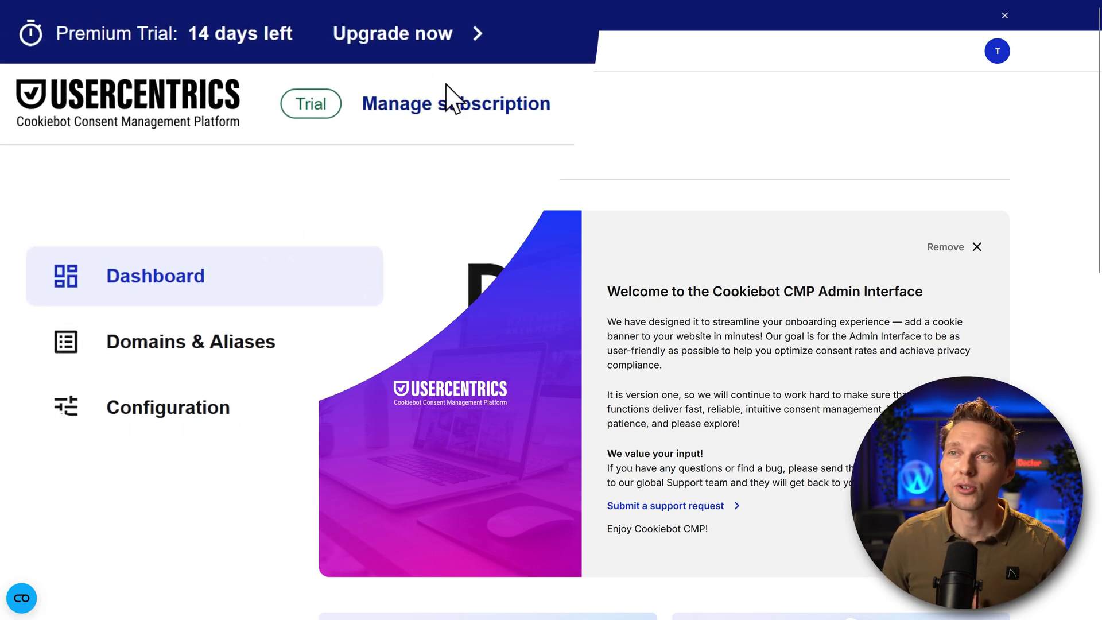
- Show Premium Lite, Small, Medium and Large tier pricing, then open the Free vs Premium feature comparison
left_click(425, 52)
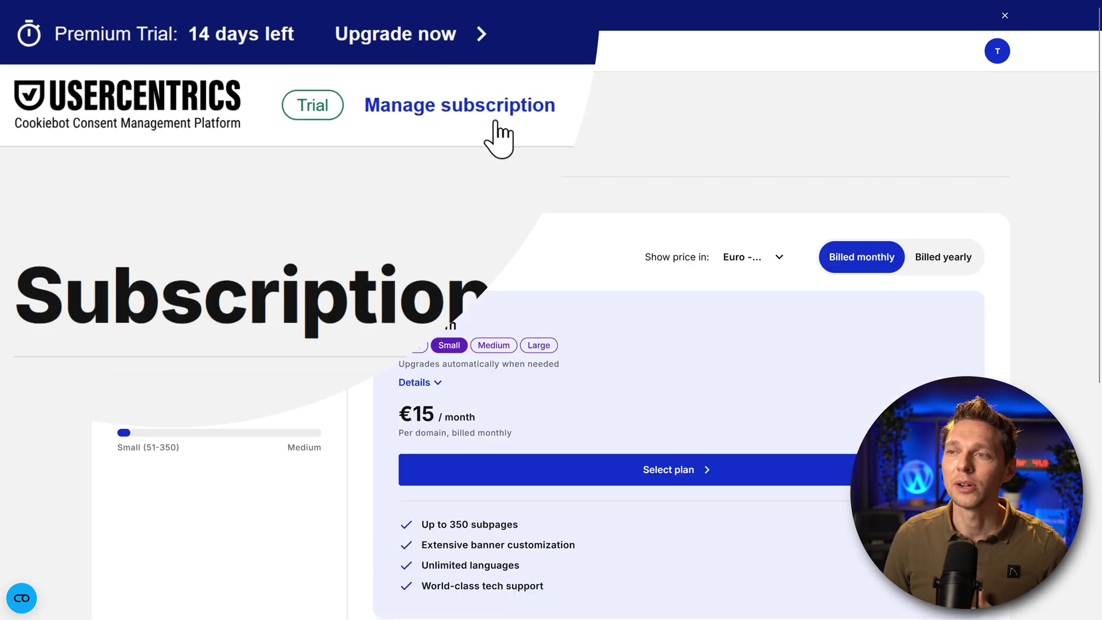
middle_click(580, 168)
scroll(579, 183, "down", 2)
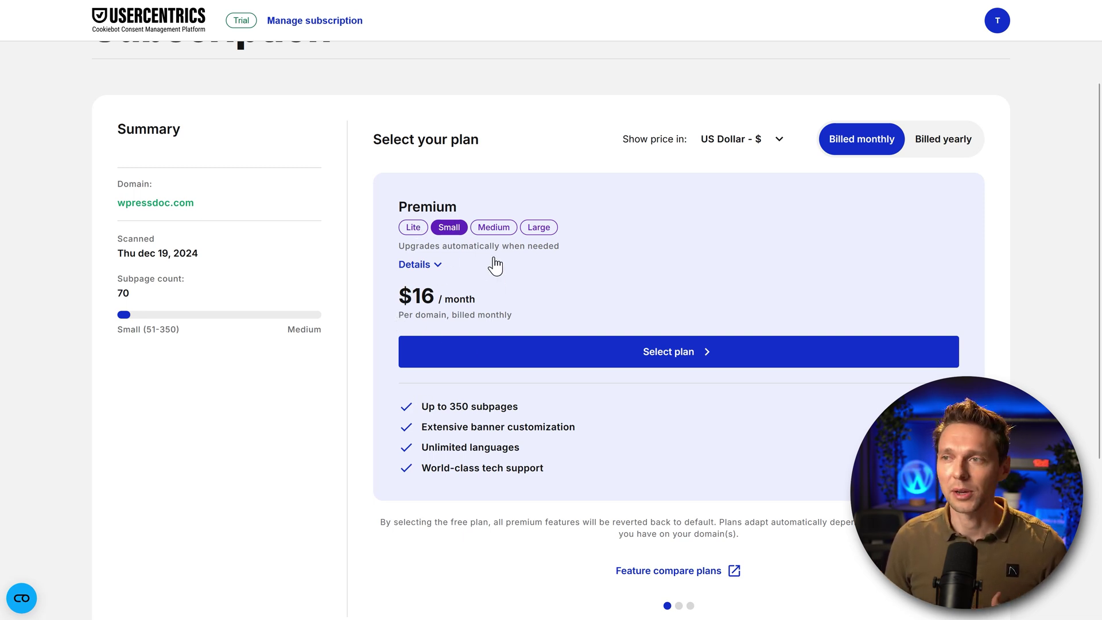
left_click(437, 266)
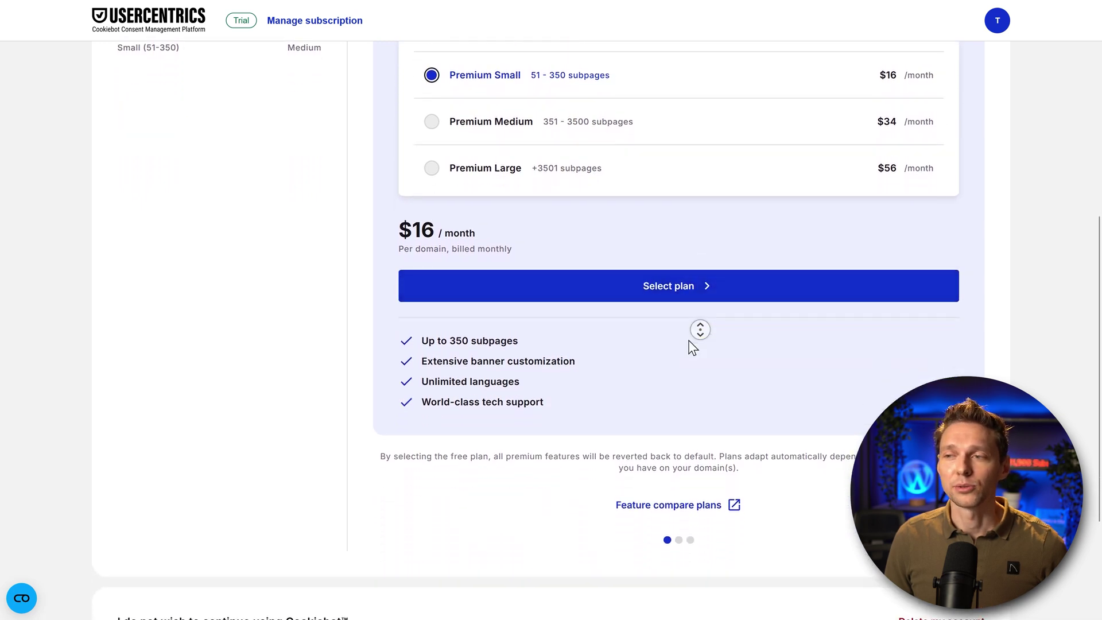
middle_click(670, 306)
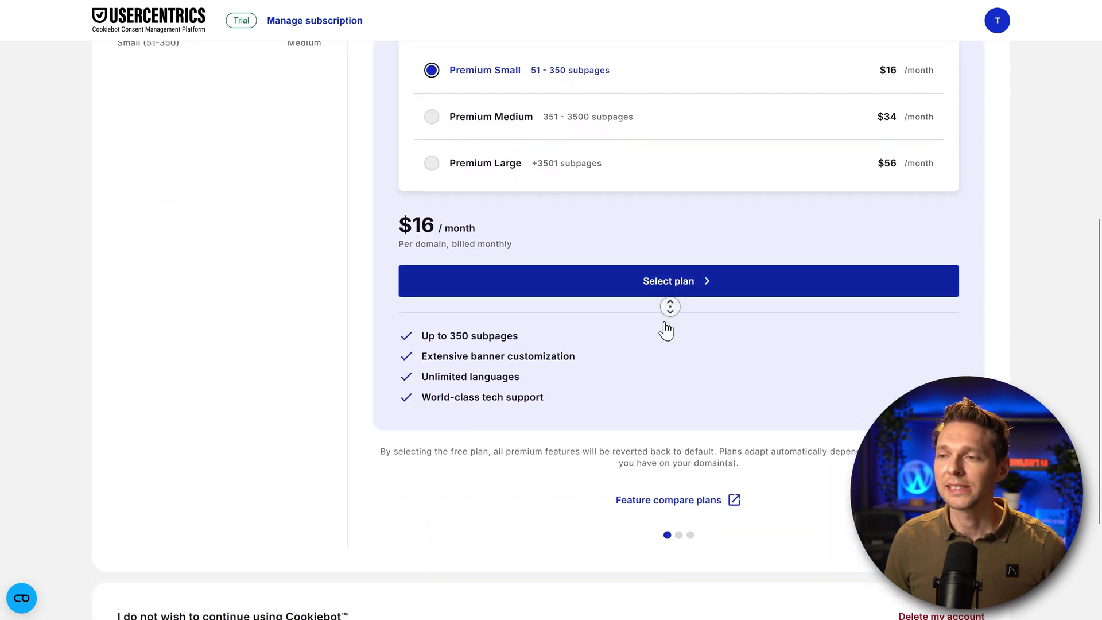
middle_click(649, 340)
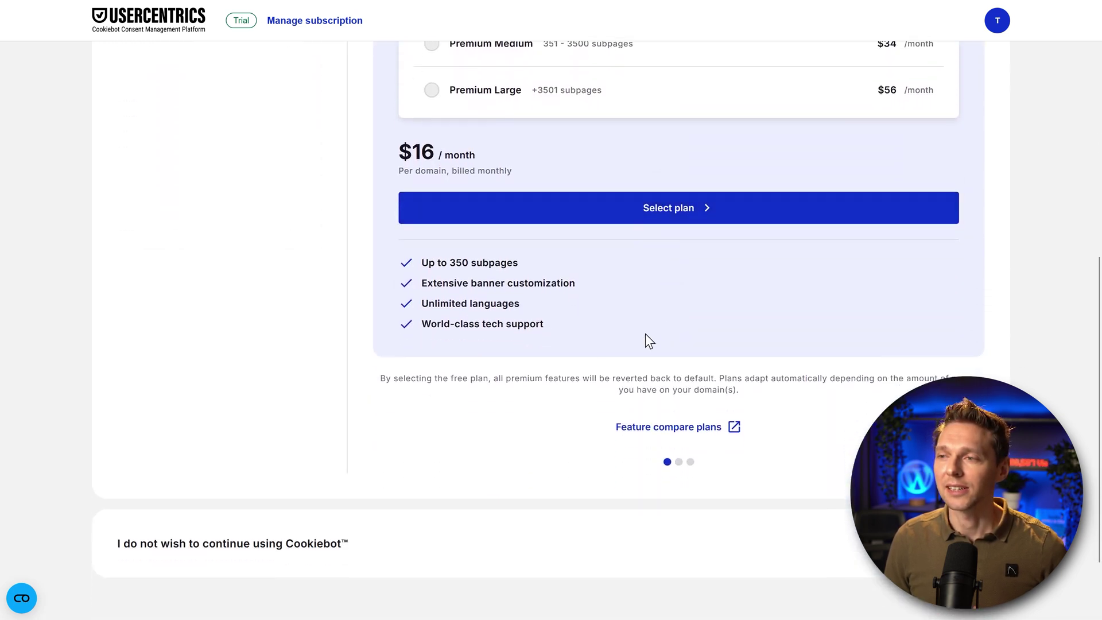
left_click(776, 420)
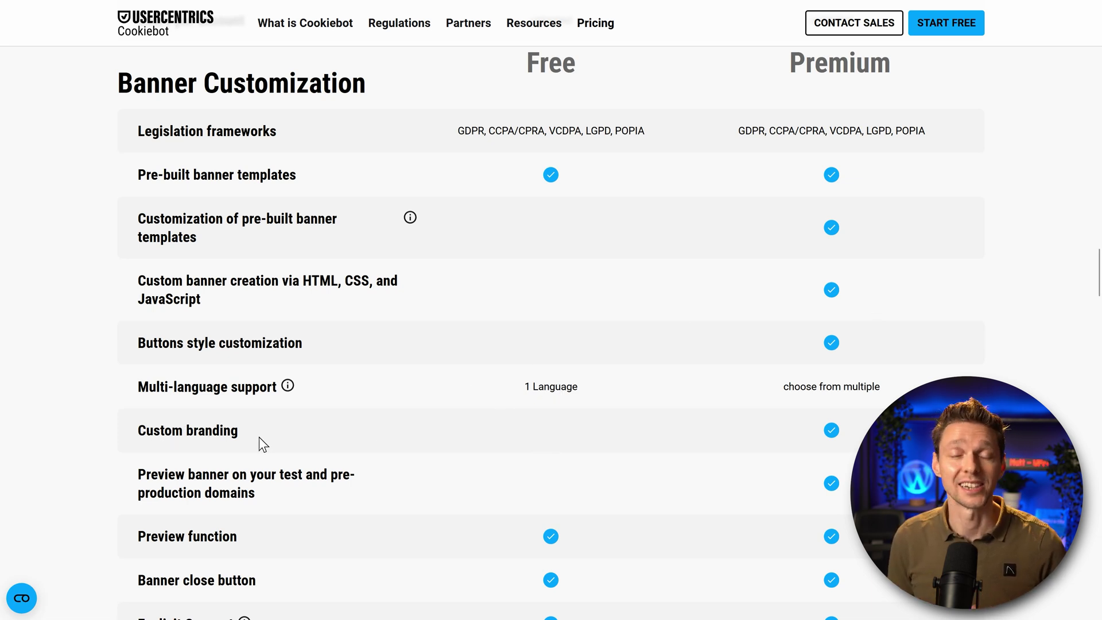
- Read the Free vs Premium tables down to Integrations and Analytics, then return to the WordPress Cookiebot dashboard
scroll(260, 436, "down", 10)
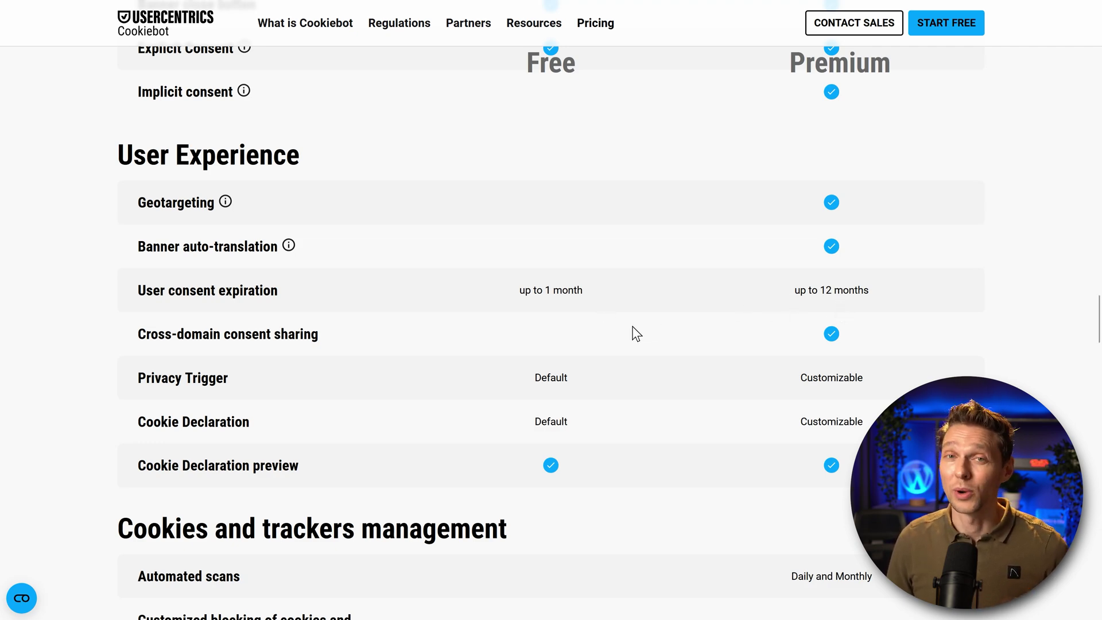
scroll(631, 330, "down", 5)
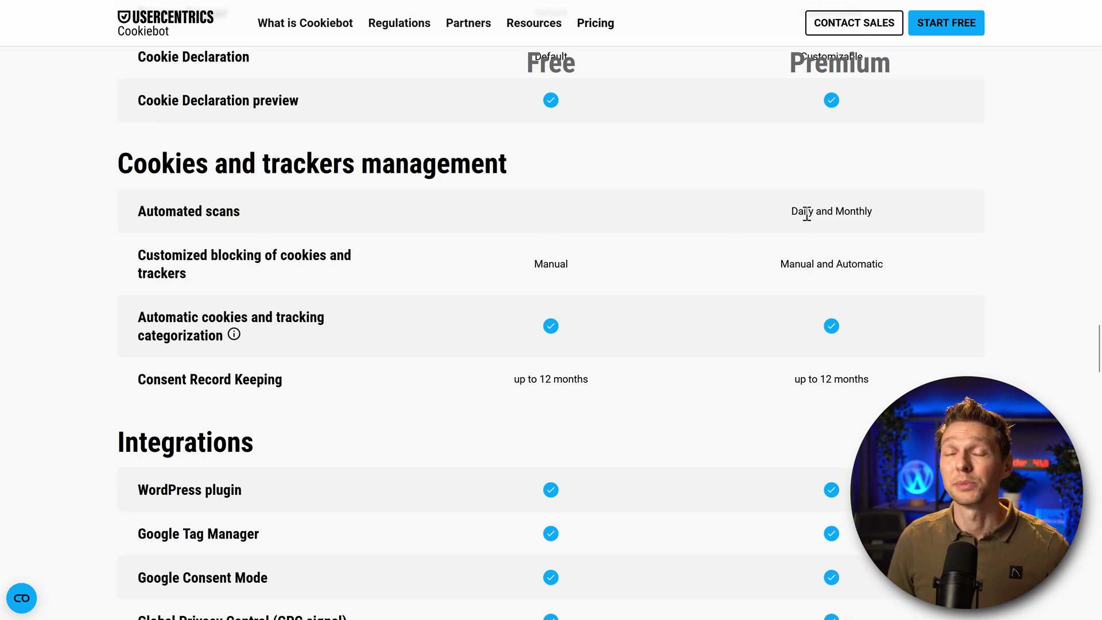
middle_click(732, 210)
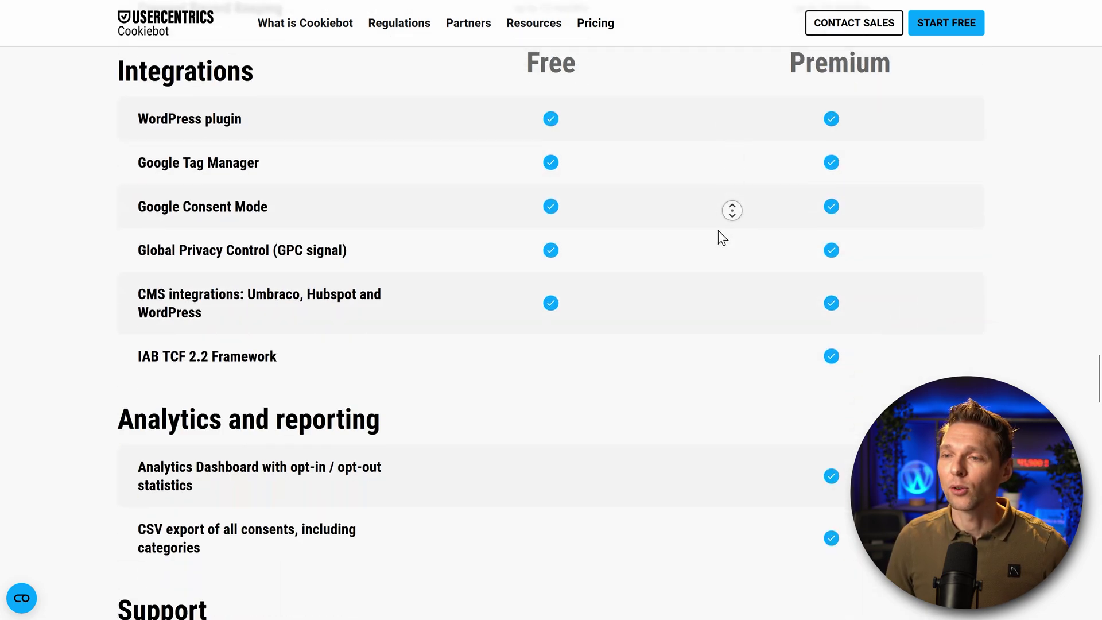
middle_click(718, 230)
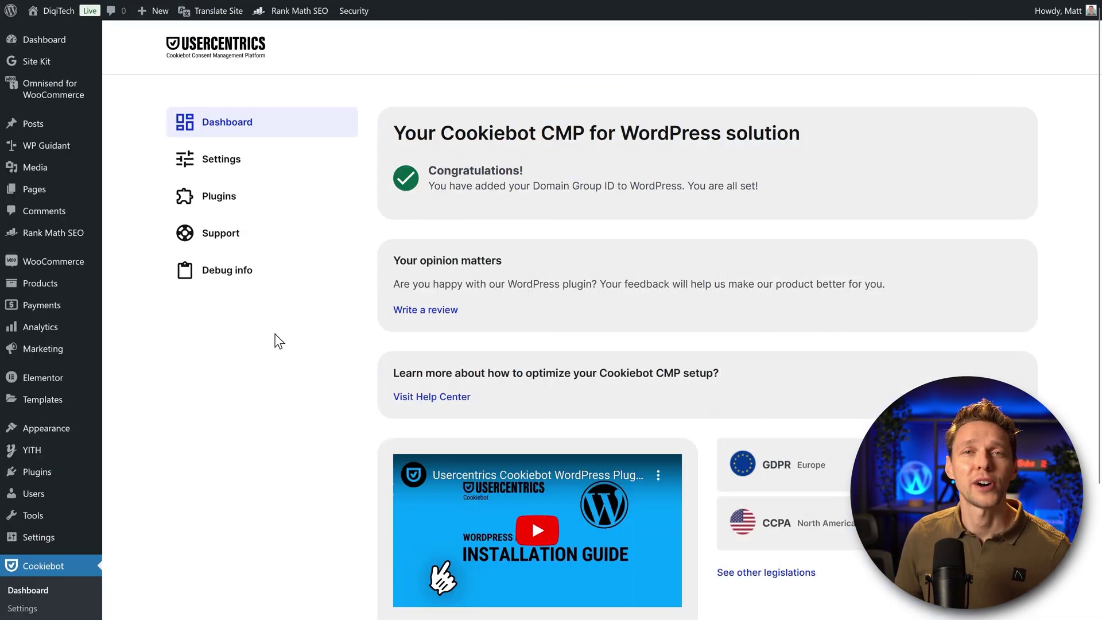
- Open the live DigiTech site in a new tab and allow Preferences, Statistics and Marketing cookies
right_click(61, 34)
left_click(90, 48)
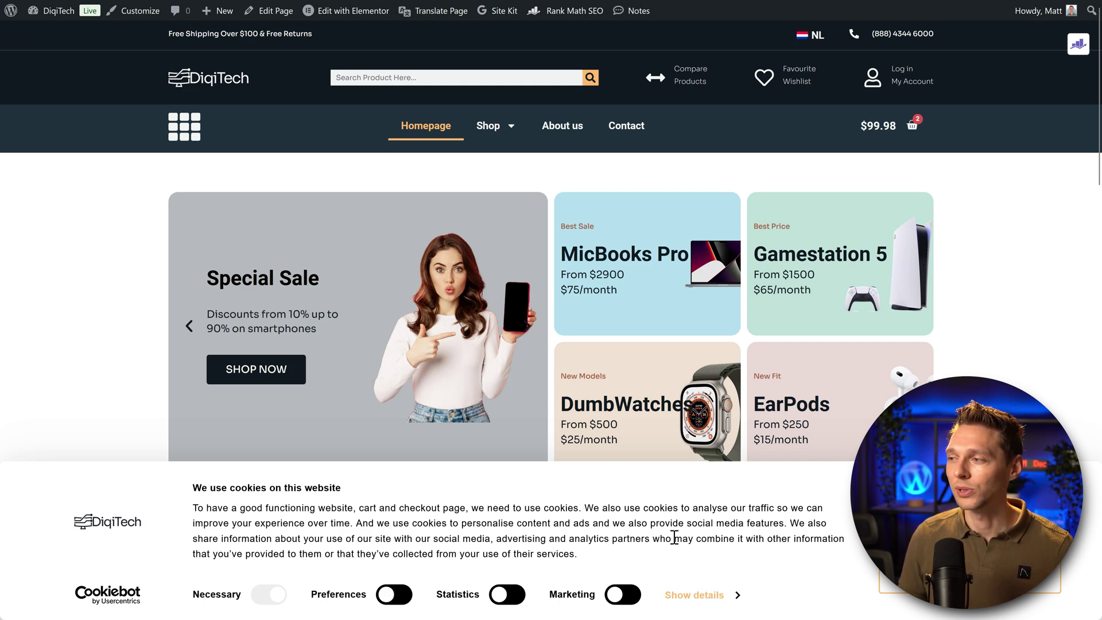
left_click(506, 595)
left_click(395, 595)
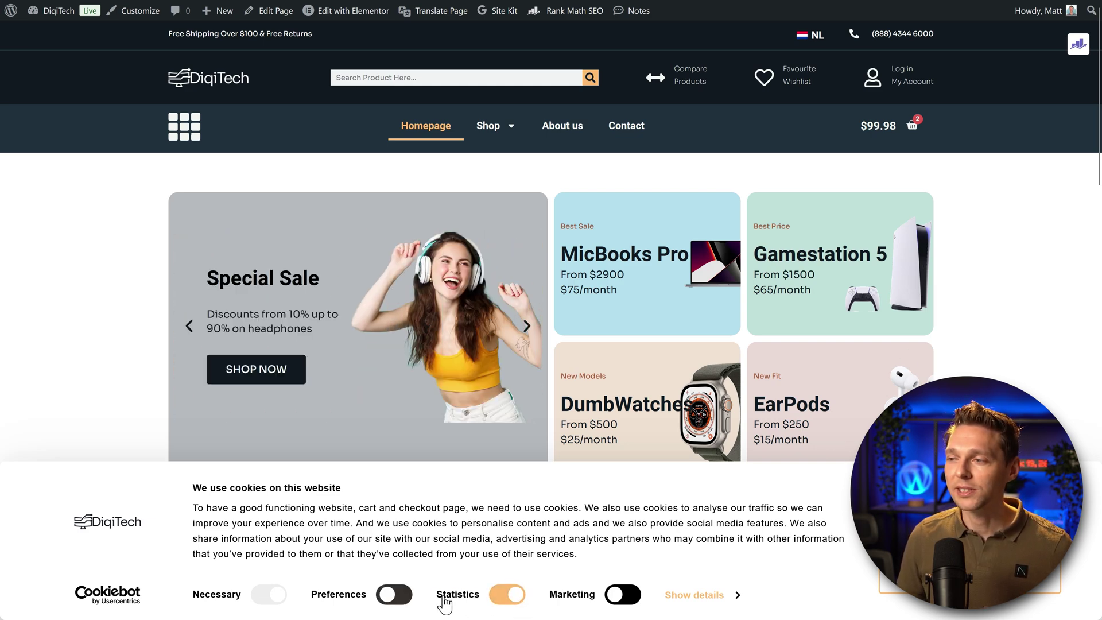
left_click(626, 595)
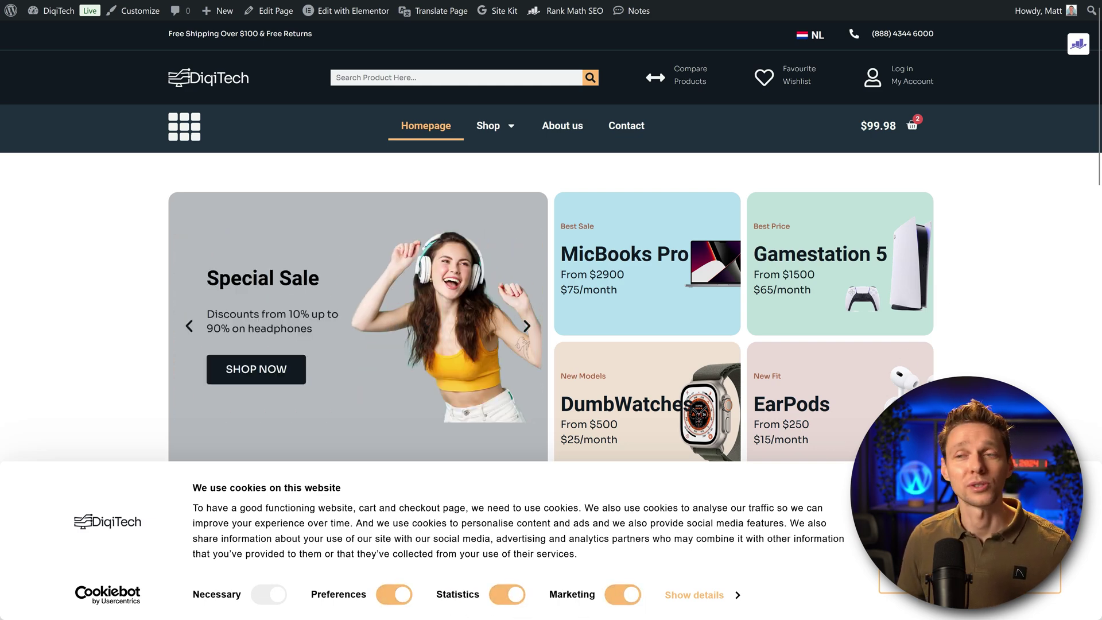
- Show the banner's cookie details, expanding Statistics to view its providers and collapsing it again
left_click(692, 596)
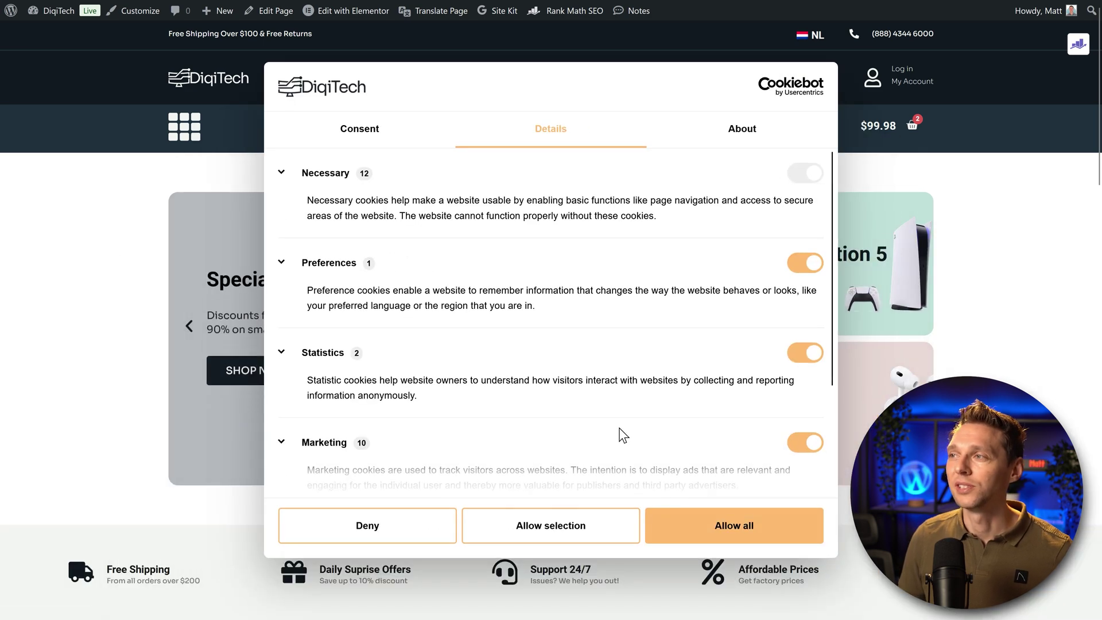
left_click(581, 348)
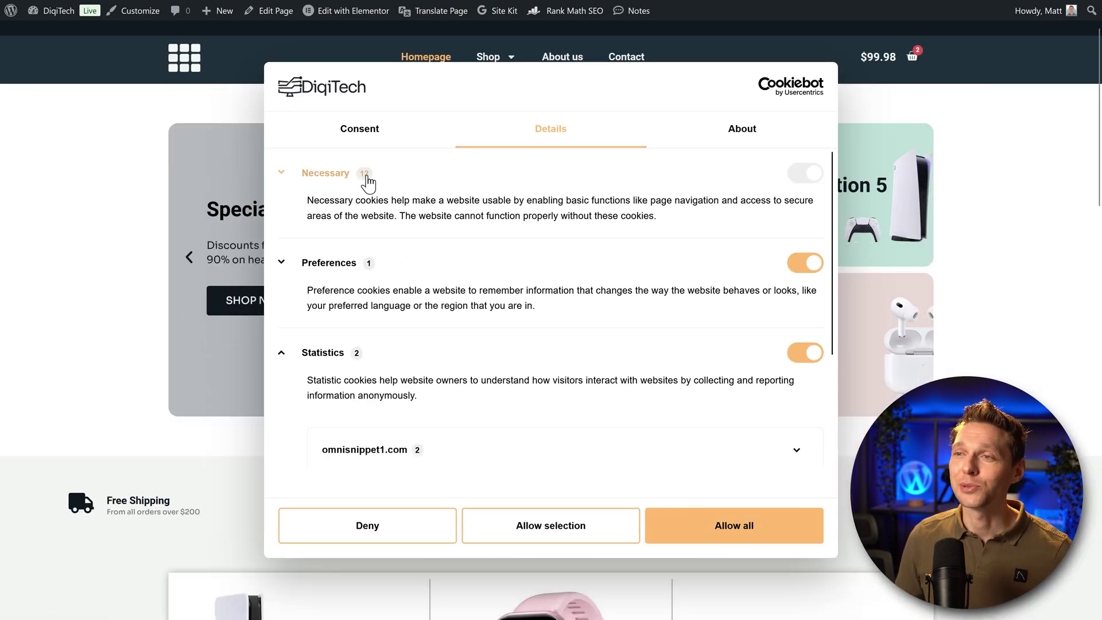
scroll(444, 224, "down", 2)
scroll(444, 223, "down", 2)
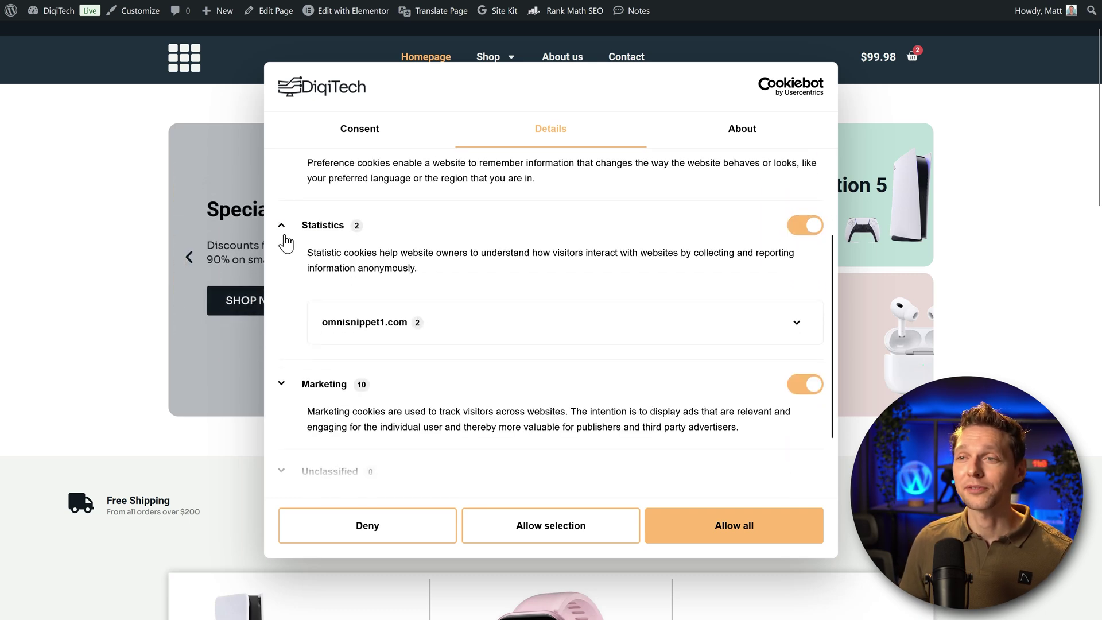
left_click(284, 227)
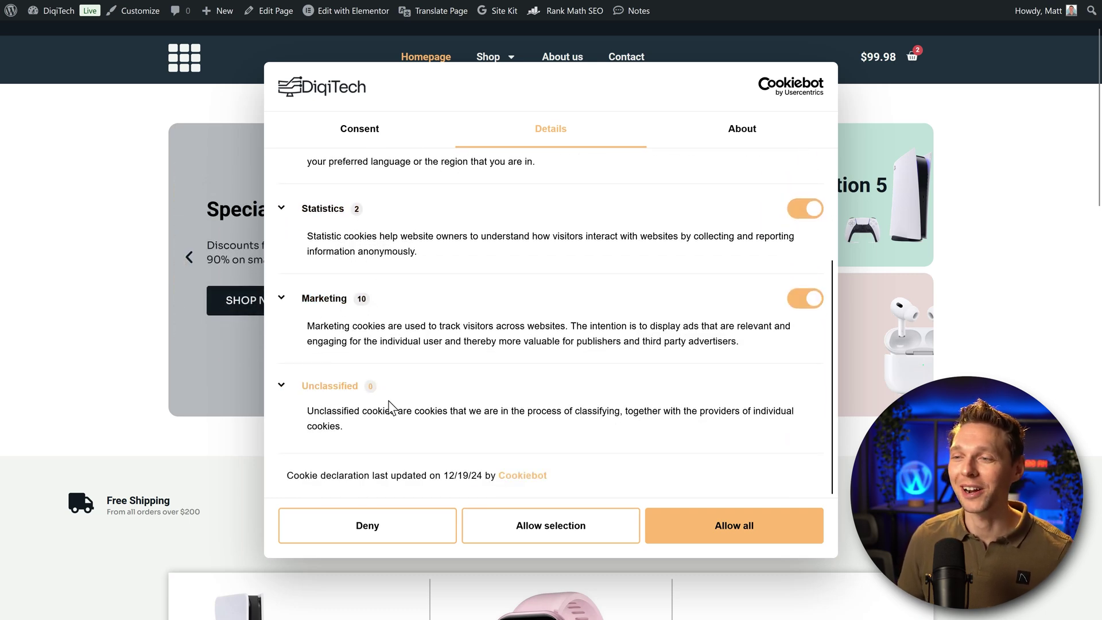
middle_click(600, 373)
middle_click(604, 360)
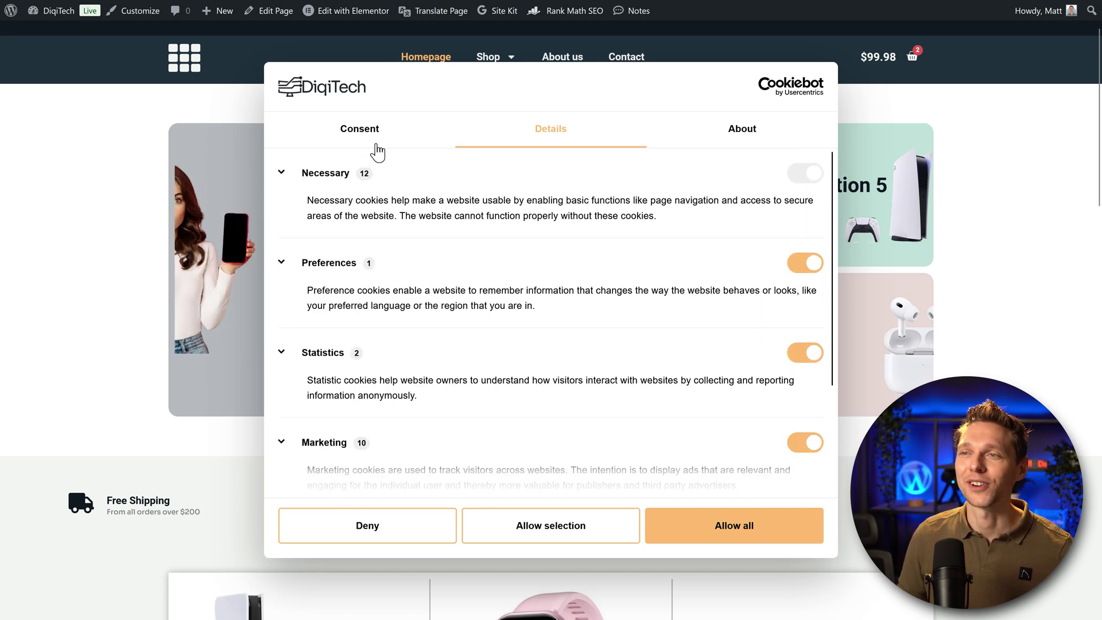